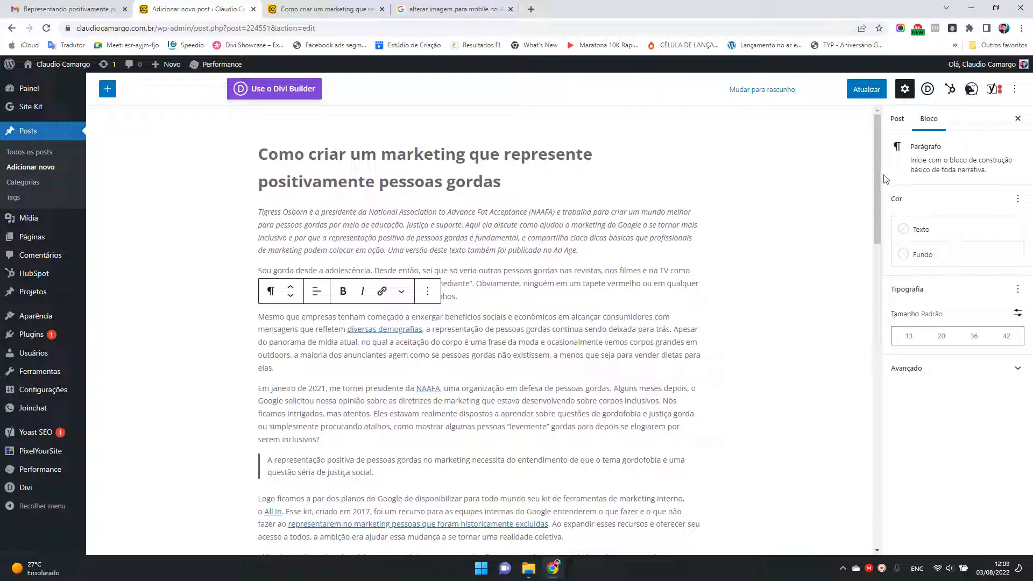
Step: Select the five-principles infographic in the post and open the image file twg_plus_size_graphic1_mobile.png in the photo viewer
{"action": "left_click_drag", "start_coordinate": [877, 173], "coordinate": [879, 157]}
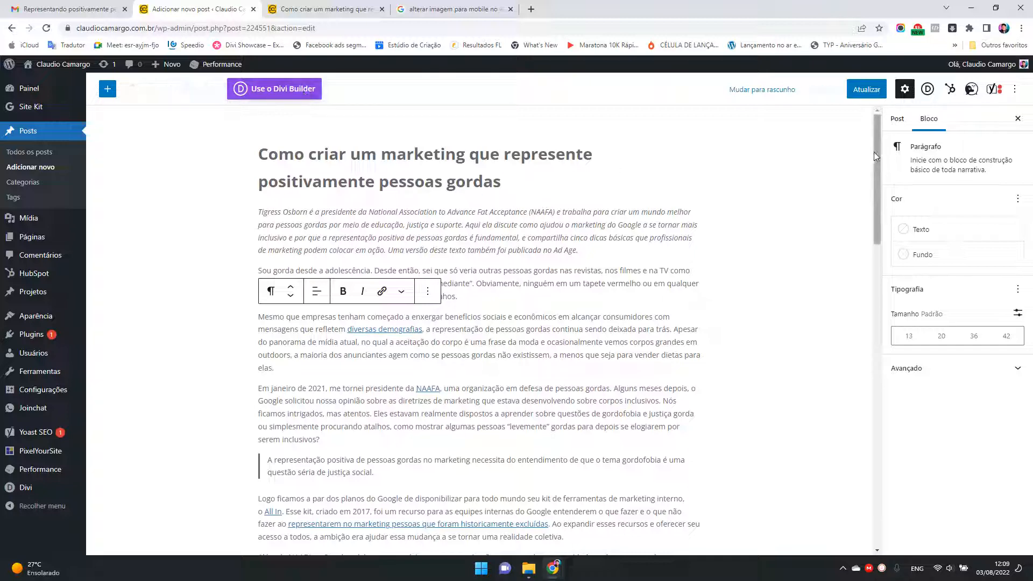
{"action": "left_click_drag", "start_coordinate": [878, 155], "coordinate": [877, 305]}
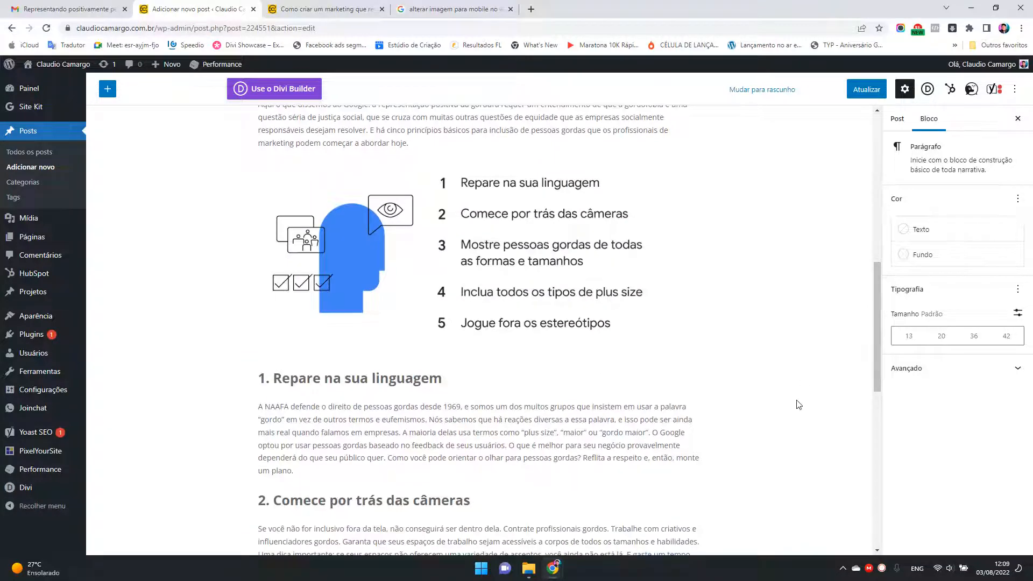
{"action": "left_click", "coordinate": [473, 223]}
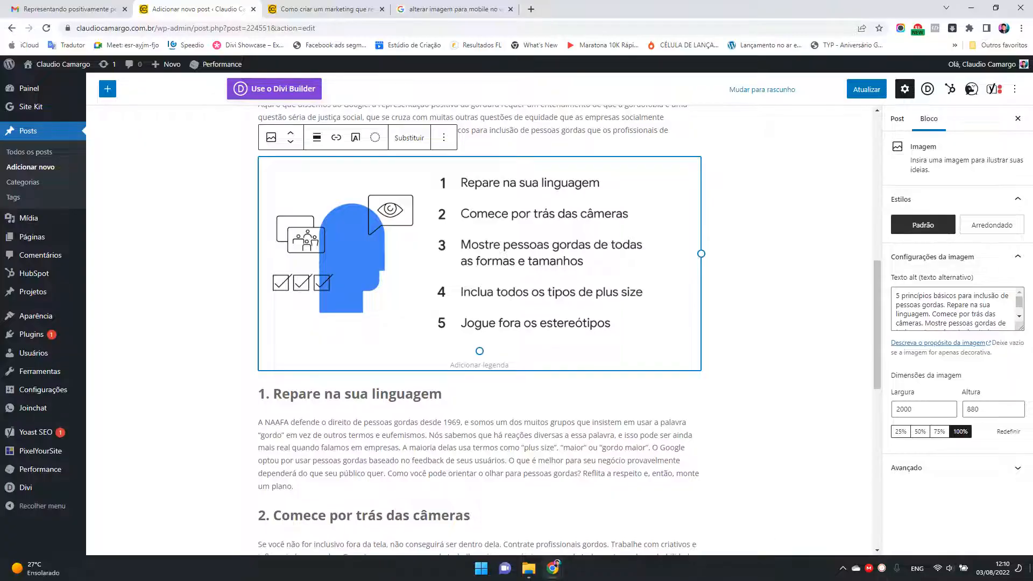
{"action": "left_click", "coordinate": [1030, 573]}
{"action": "left_click_drag", "start_coordinate": [19, 16], "coordinate": [470, 233]}
{"action": "double_click", "coordinate": [473, 240]}
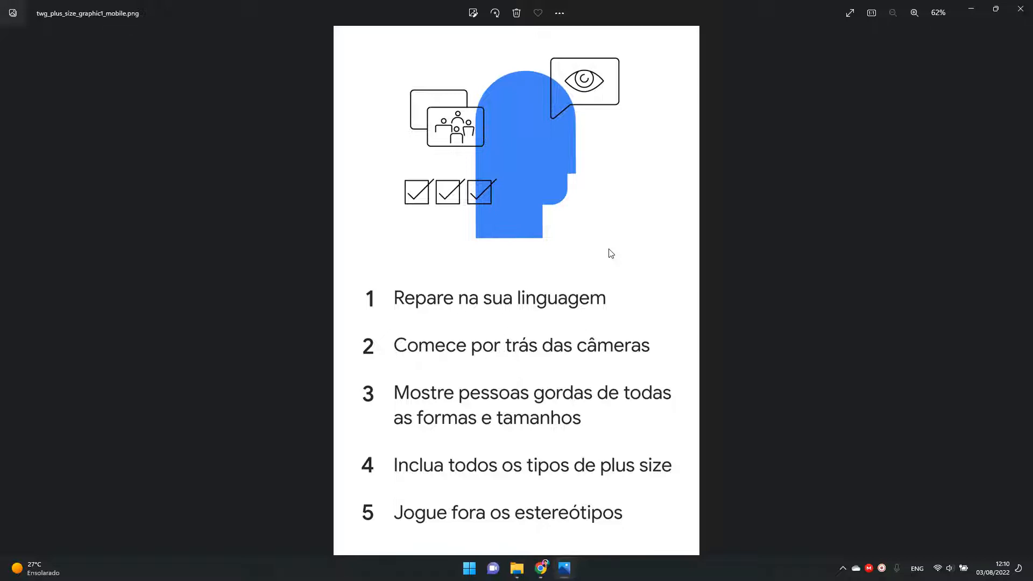
Step: Compare the vertical mobile graphic in the photo viewer with the wide infographic in the WordPress post
{"action": "key", "text": "alt+Tab"}
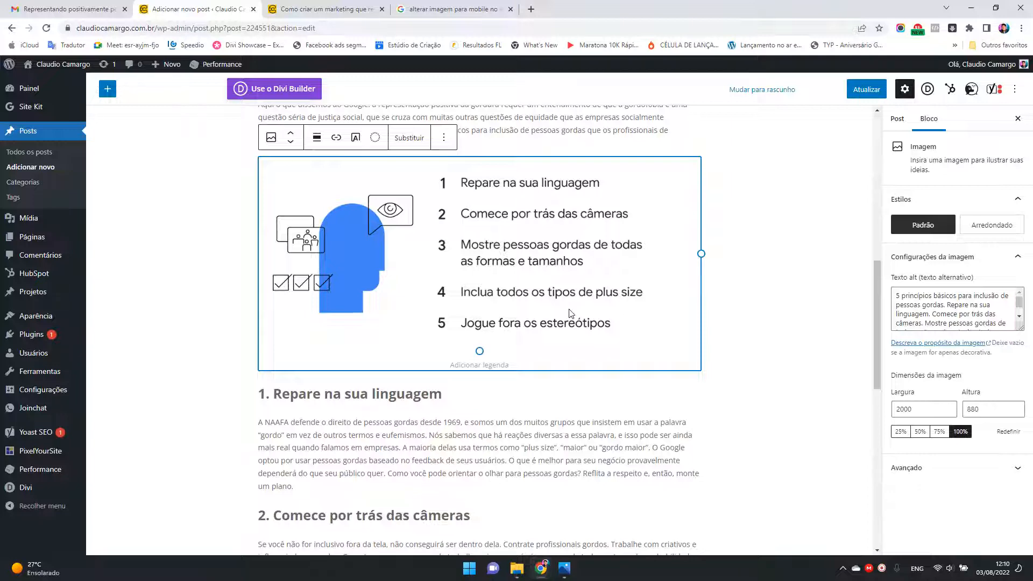
{"action": "key", "text": "alt+Tab"}
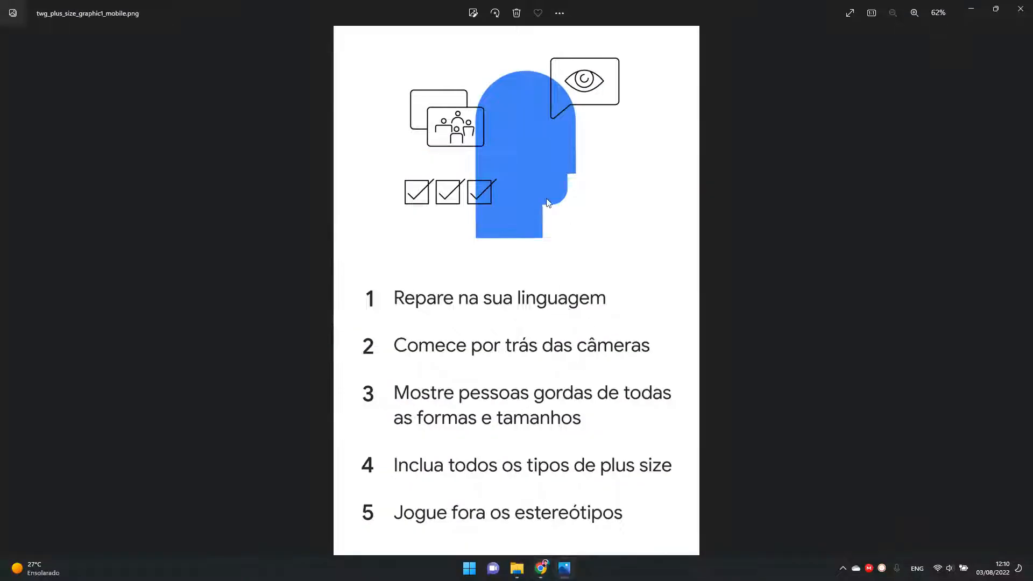
{"action": "key", "text": "alt+Tab"}
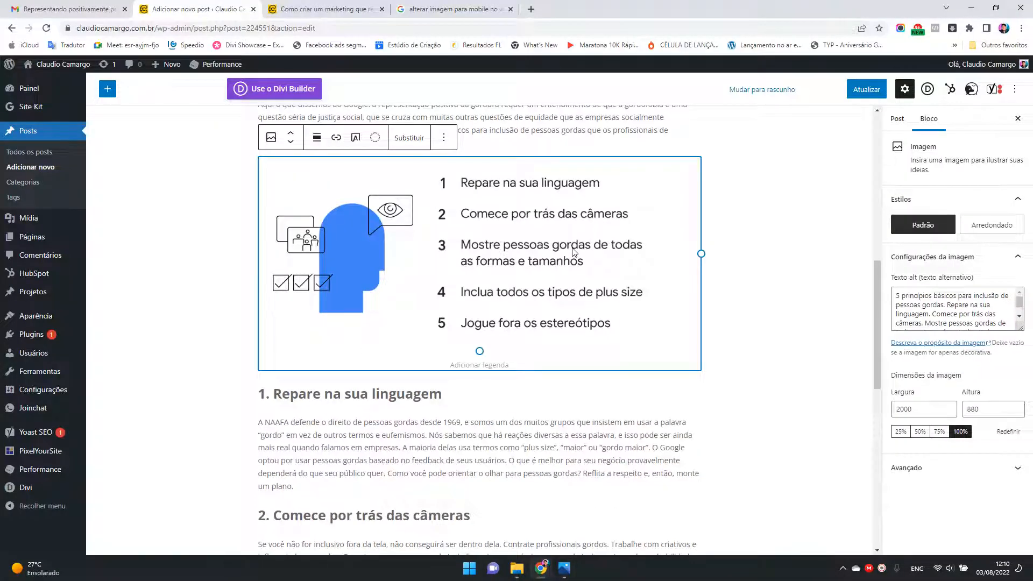
{"action": "key", "text": "alt+Tab"}
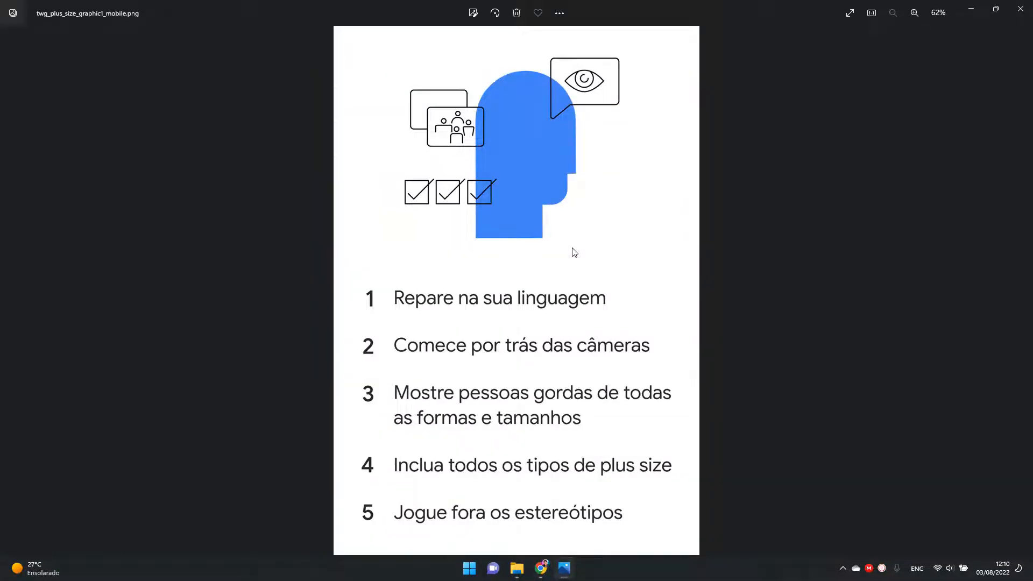
{"action": "key", "text": "alt+Tab"}
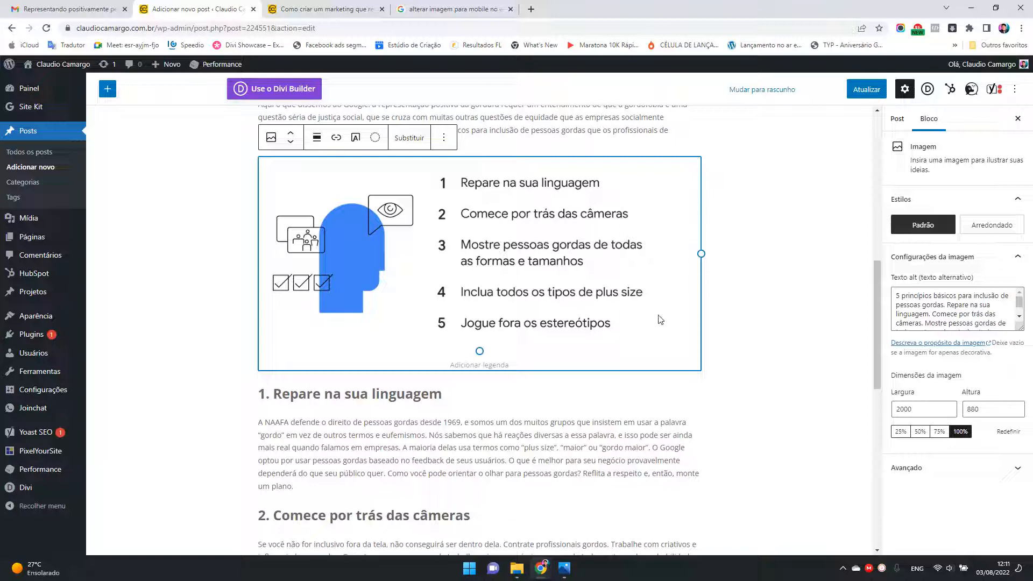
Step: Cut all the content blocks below the post title to the clipboard
{"action": "scroll", "coordinate": [665, 323], "scroll_direction": "up", "scroll_amount": 5}
{"action": "scroll", "coordinate": [662, 327], "scroll_direction": "up", "scroll_amount": 3}
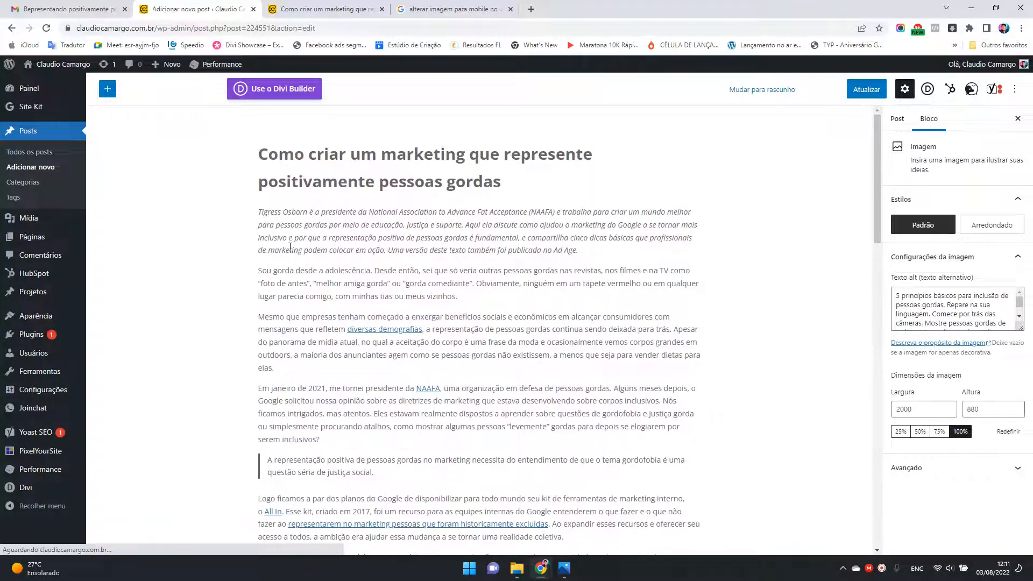
{"action": "left_click", "coordinate": [261, 214]}
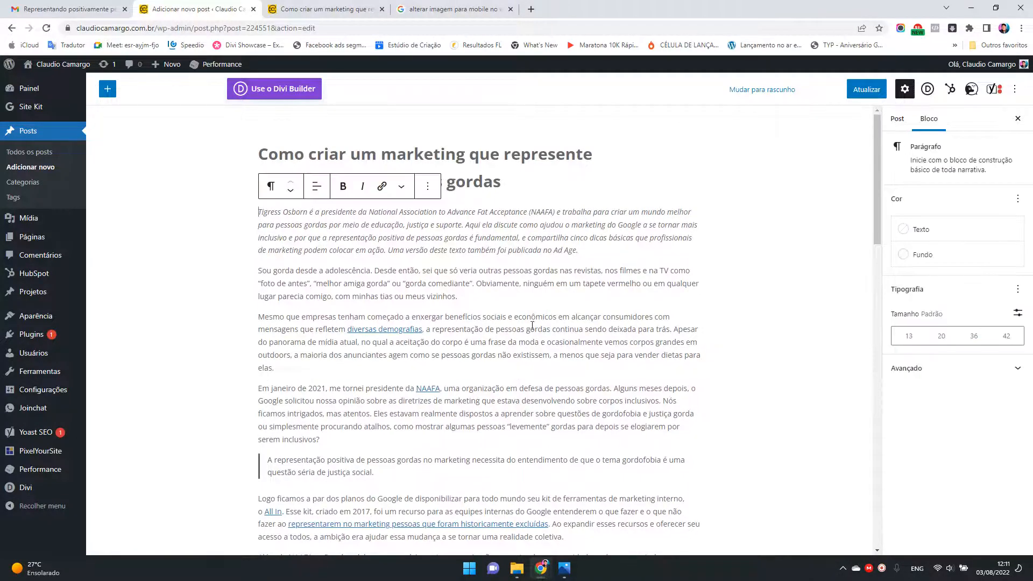
{"action": "scroll", "coordinate": [581, 340], "scroll_direction": "down", "scroll_amount": 15}
{"action": "scroll", "coordinate": [581, 340], "scroll_direction": "down", "scroll_amount": 2}
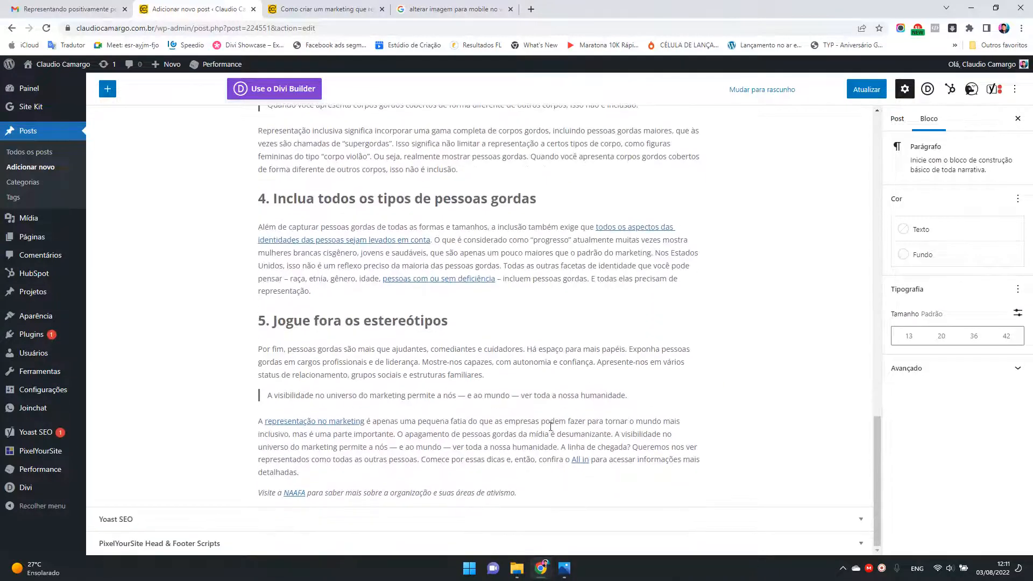
{"action": "key", "text": "ctrl+a"}
{"action": "key", "text": "ctrl+a"}
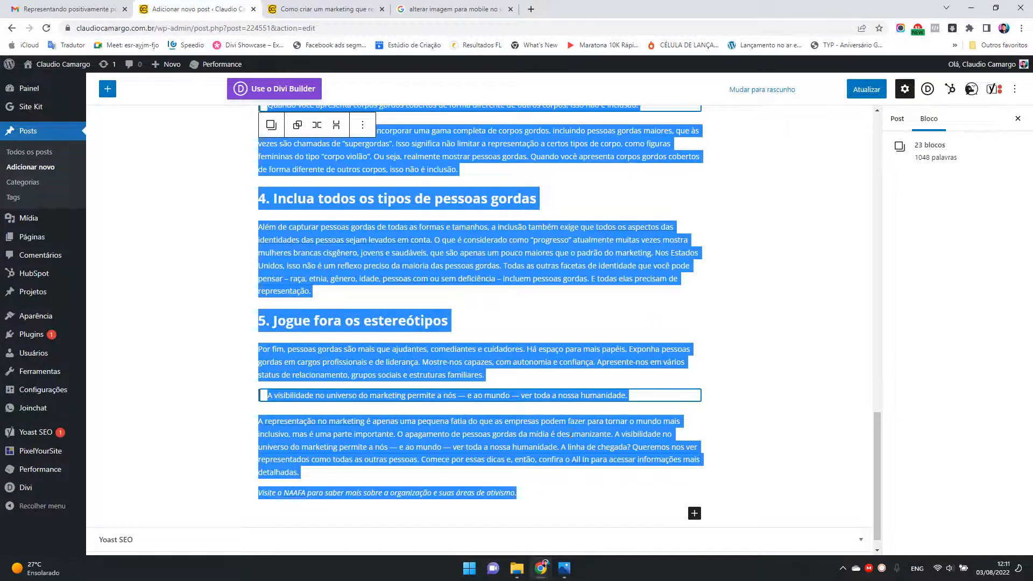
{"action": "key", "text": "ctrl+x"}
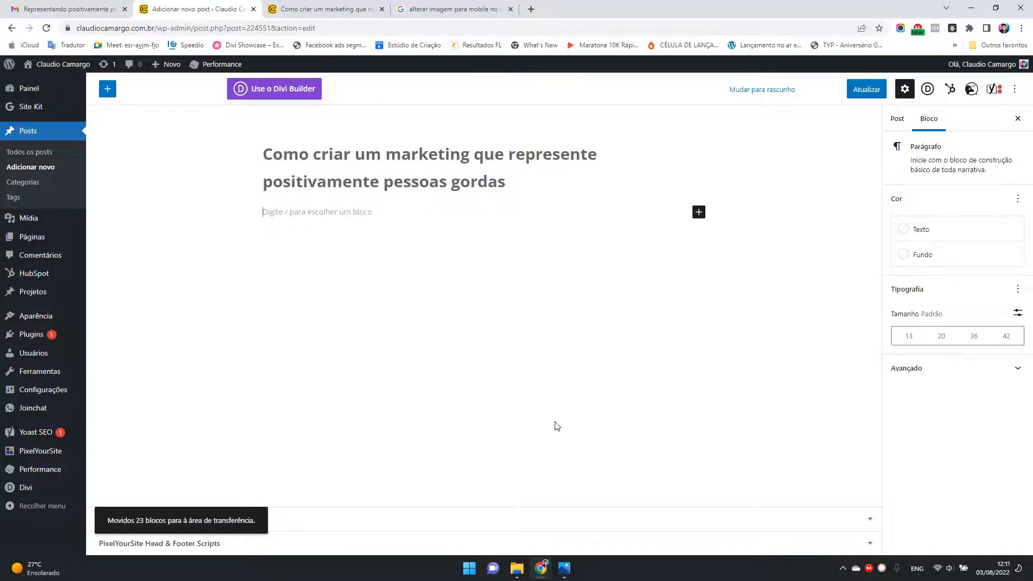
Step: Switch the post to Divi Builder, updating the post before opening it in the visual builder
{"action": "left_click", "coordinate": [282, 91]}
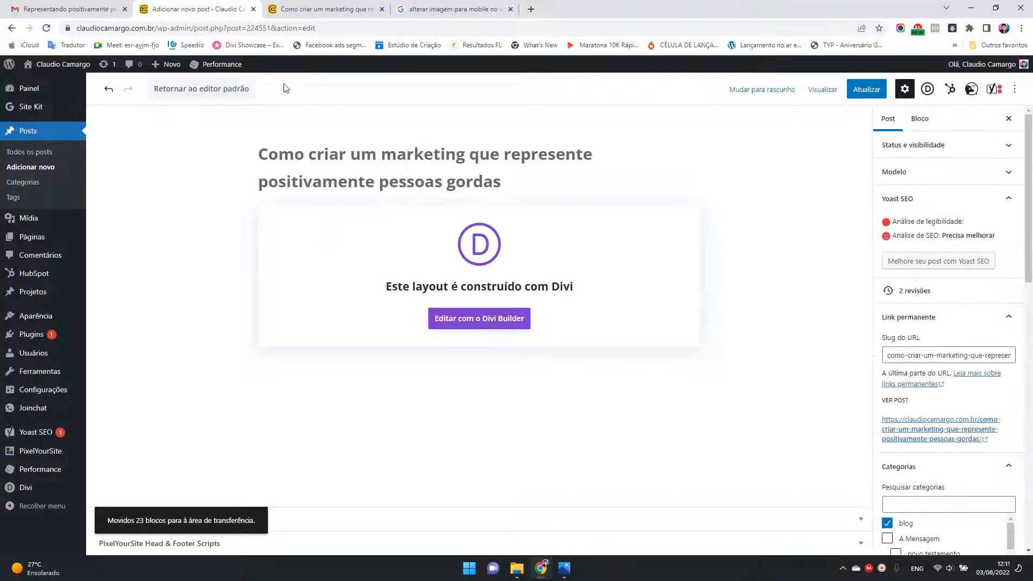
{"action": "left_click", "coordinate": [495, 326]}
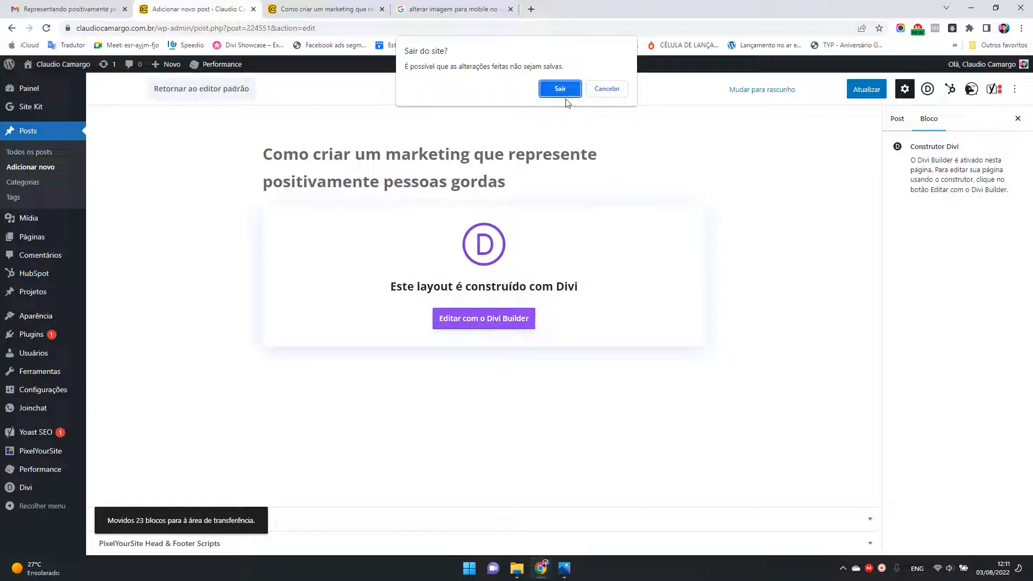
{"action": "left_click", "coordinate": [622, 94]}
{"action": "left_click", "coordinate": [866, 89]}
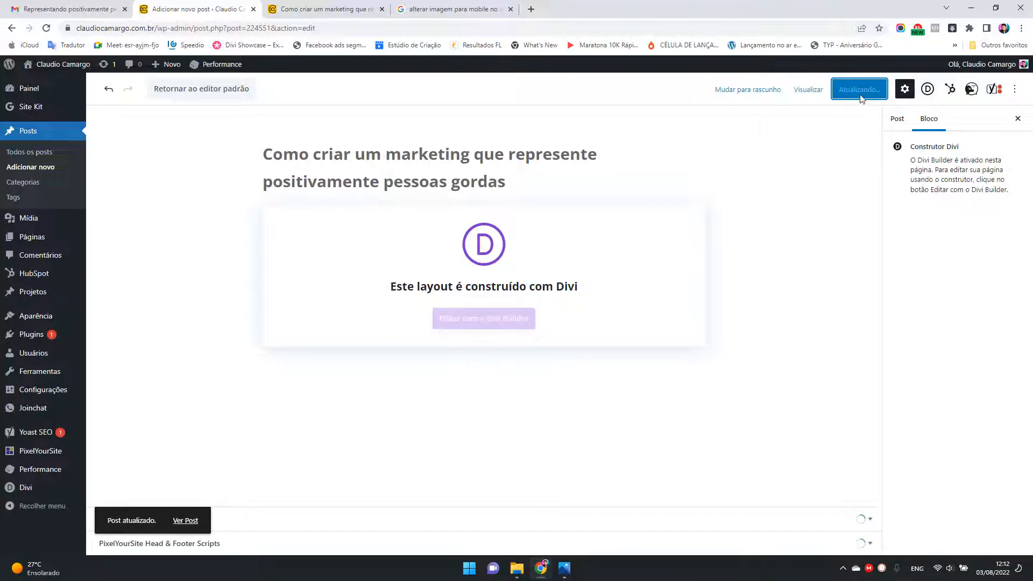
{"action": "left_click", "coordinate": [497, 326]}
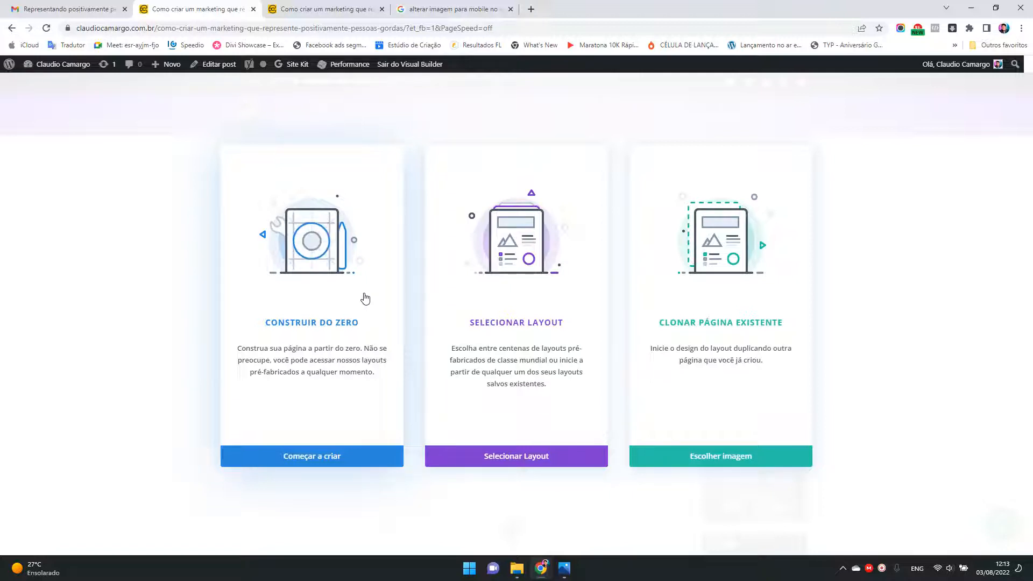
Step: Start building the page from scratch and insert a new single-column row
{"action": "left_click", "coordinate": [341, 295]}
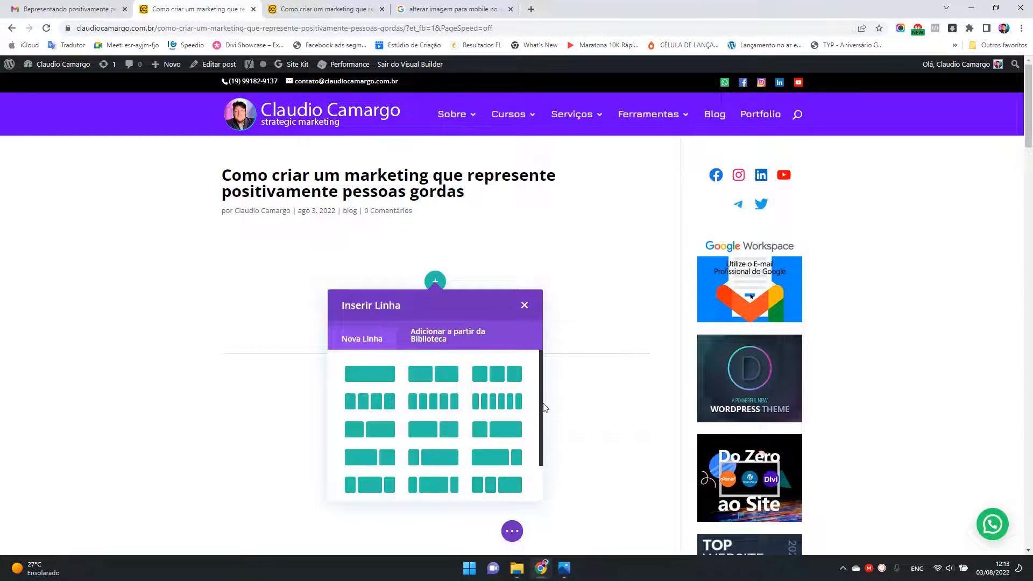
{"action": "left_click_drag", "start_coordinate": [543, 445], "coordinate": [543, 476]}
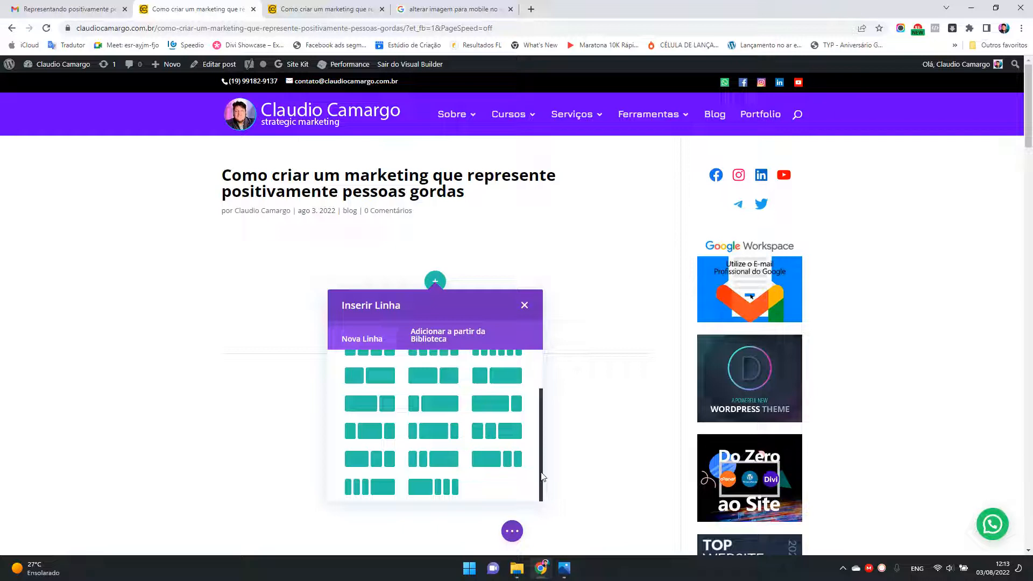
{"action": "left_click_drag", "start_coordinate": [543, 477], "coordinate": [554, 412]}
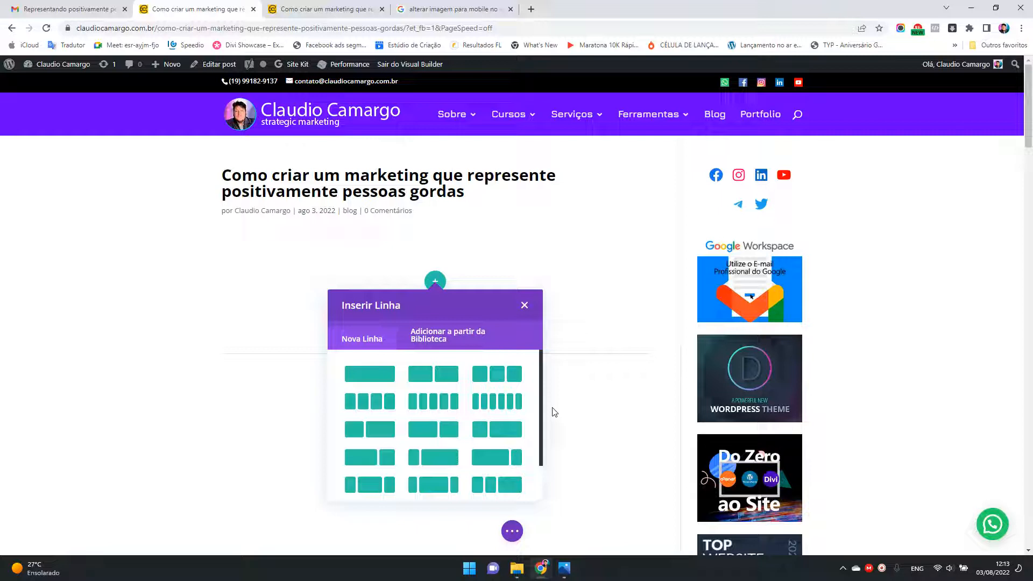
{"action": "left_click", "coordinate": [369, 377]}
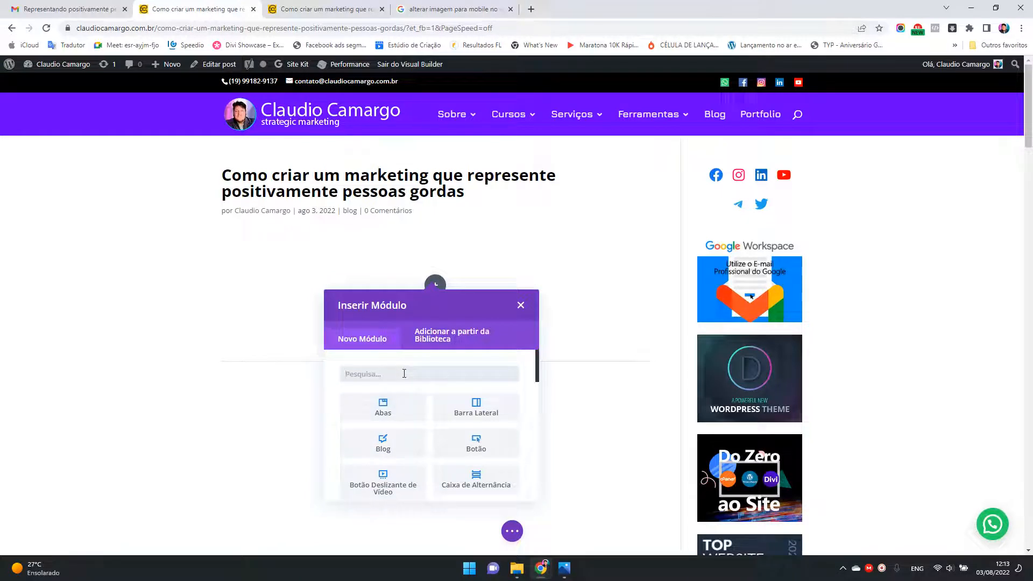
Step: Add a Text module to the row and replace its placeholder body with the cut article content
{"action": "type", "text": "tex"}
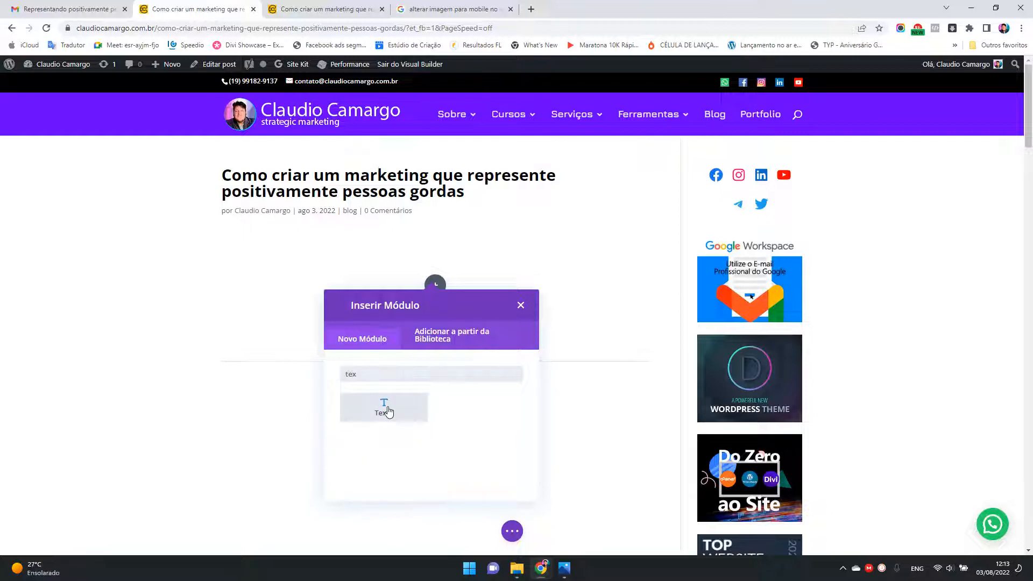
{"action": "left_click", "coordinate": [384, 408]}
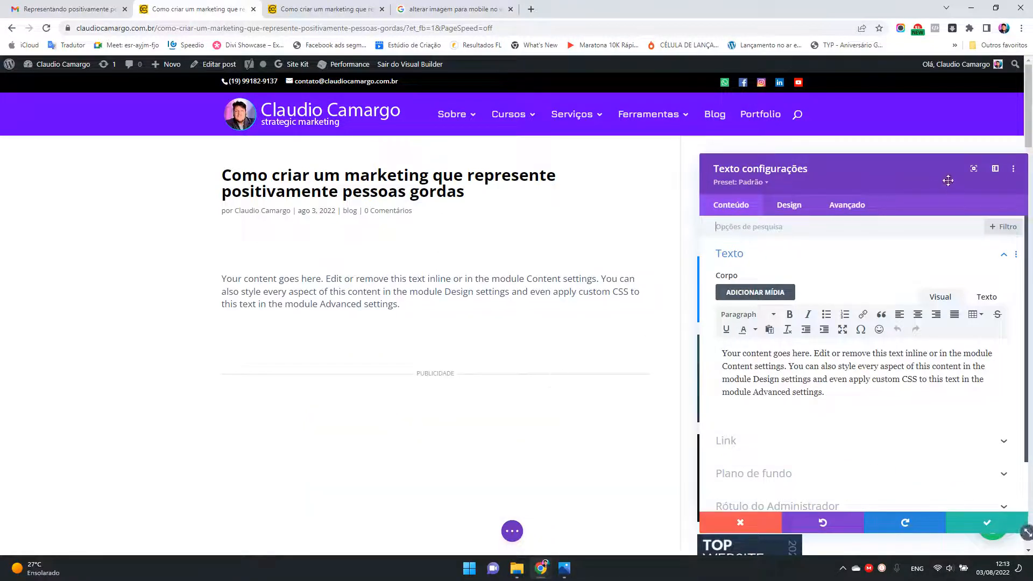
{"action": "left_click_drag", "start_coordinate": [938, 174], "coordinate": [660, 134]}
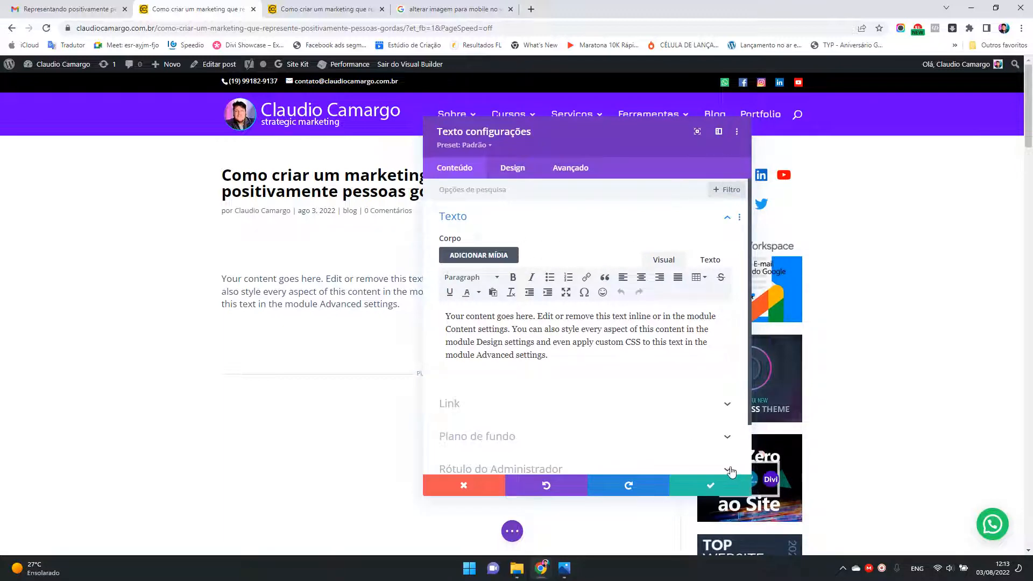
{"action": "left_click", "coordinate": [697, 132]}
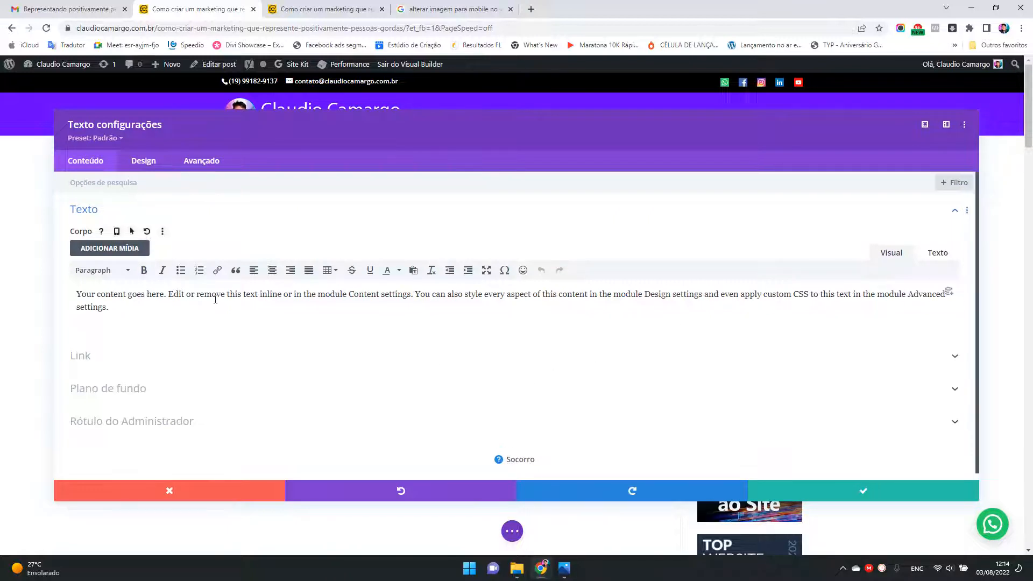
{"action": "key", "text": "ctrl+a"}
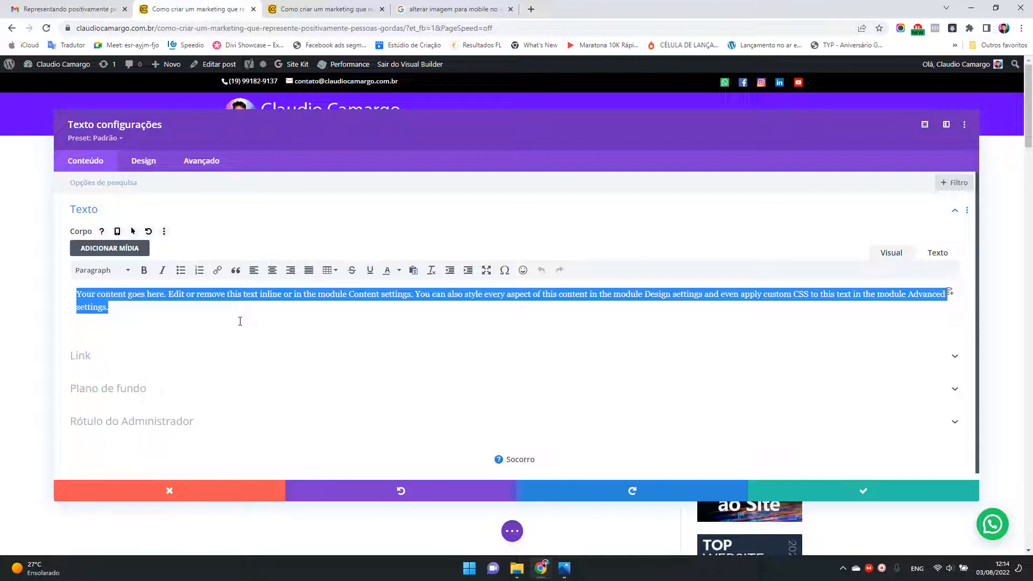
{"action": "key", "text": "ctrl+v"}
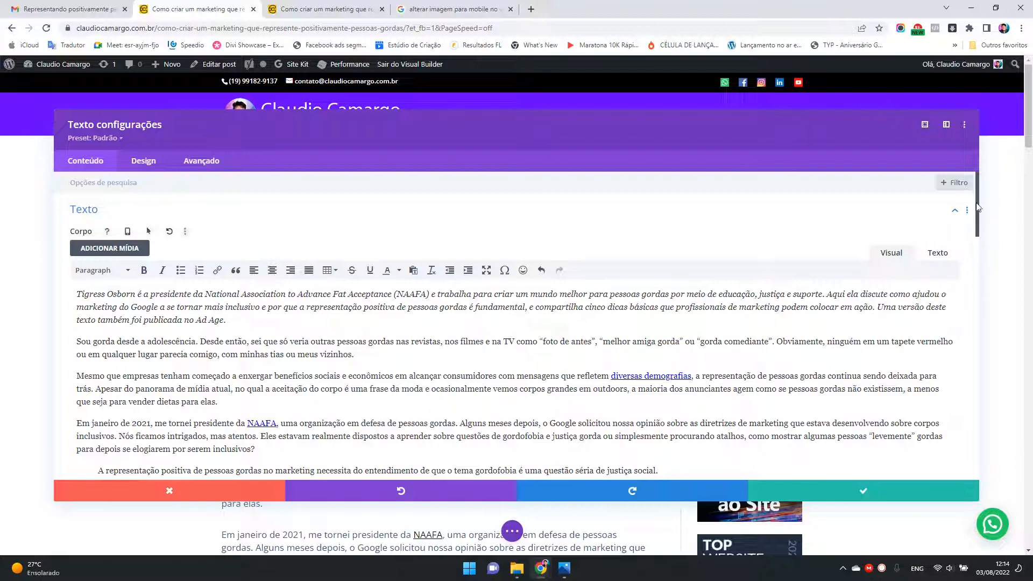
Step: Check the pasted article, including its infographic and numbered sections, and save the Text module settings
{"action": "left_click_drag", "start_coordinate": [979, 204], "coordinate": [999, 453]}
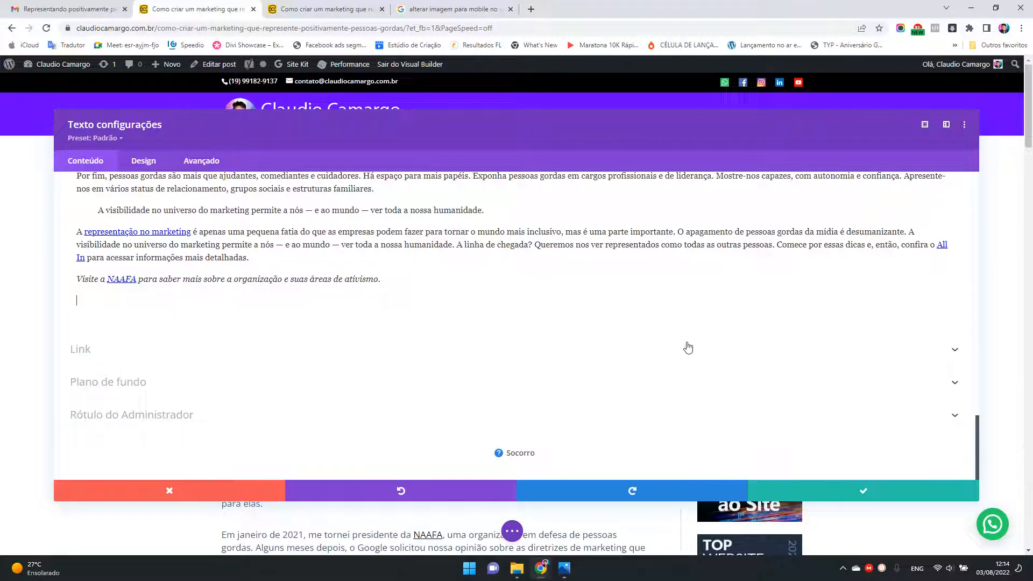
{"action": "scroll", "coordinate": [688, 348], "scroll_direction": "up", "scroll_amount": 1}
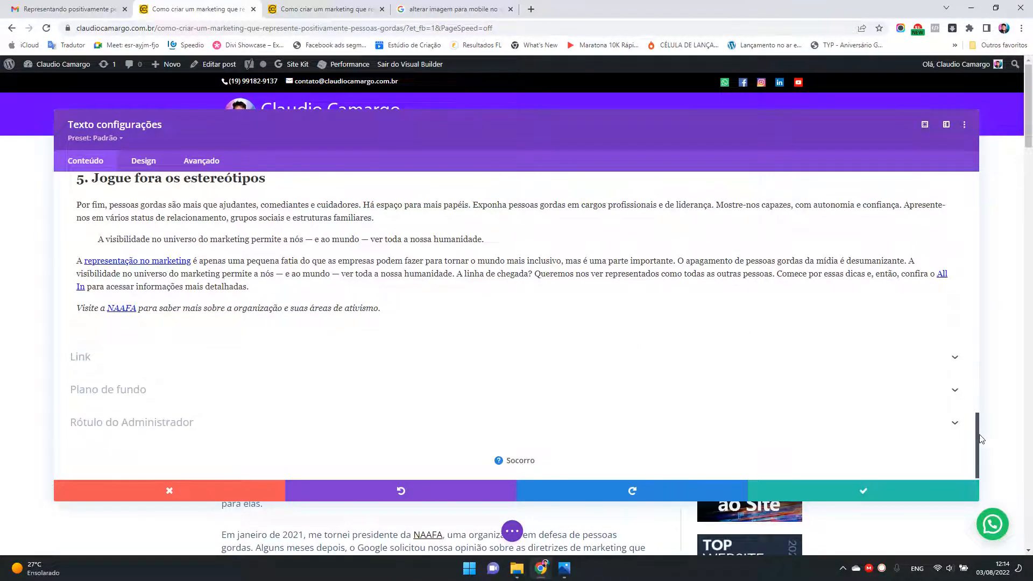
{"action": "left_click_drag", "start_coordinate": [980, 439], "coordinate": [983, 287]}
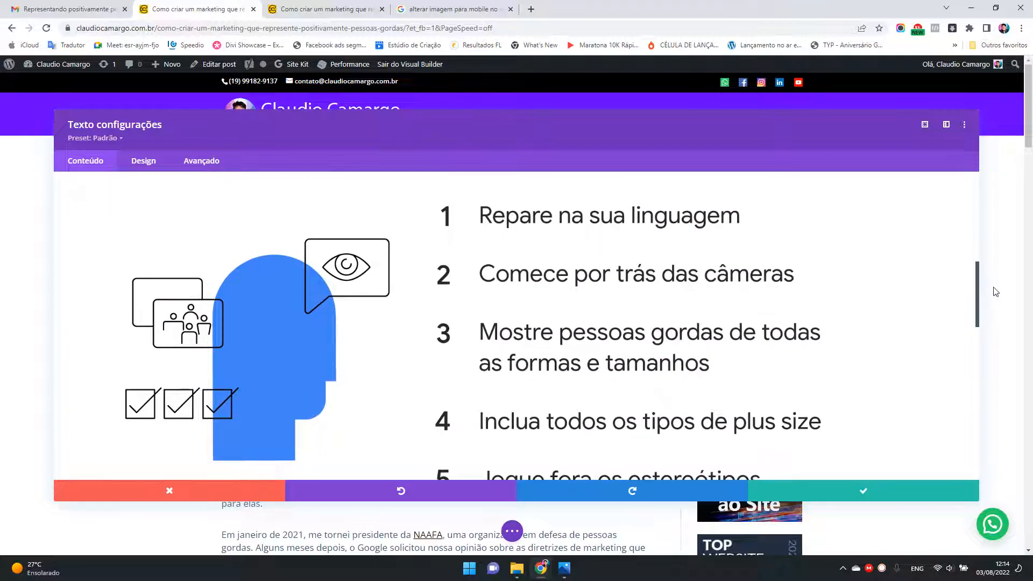
{"action": "left_click_drag", "start_coordinate": [984, 296], "coordinate": [987, 369]}
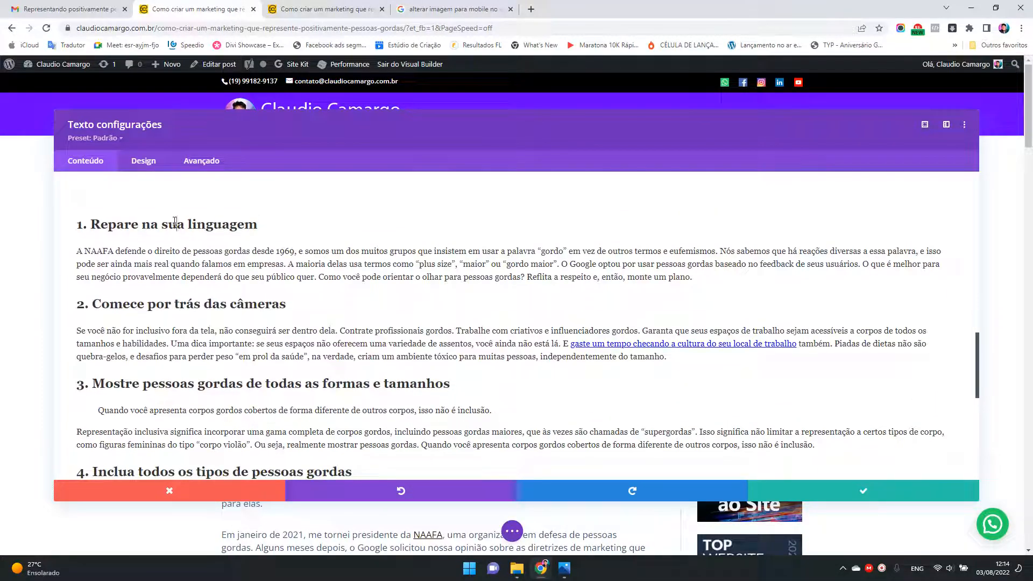
{"action": "left_click", "coordinate": [225, 343]}
{"action": "scroll", "coordinate": [753, 358], "scroll_direction": "down", "scroll_amount": 7}
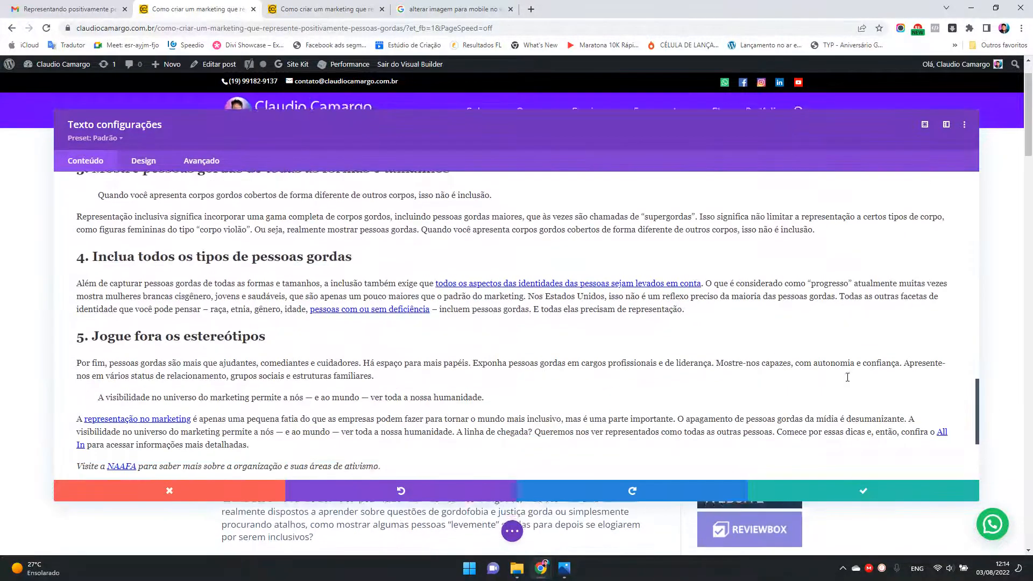
{"action": "scroll", "coordinate": [753, 358], "scroll_direction": "up", "scroll_amount": 4}
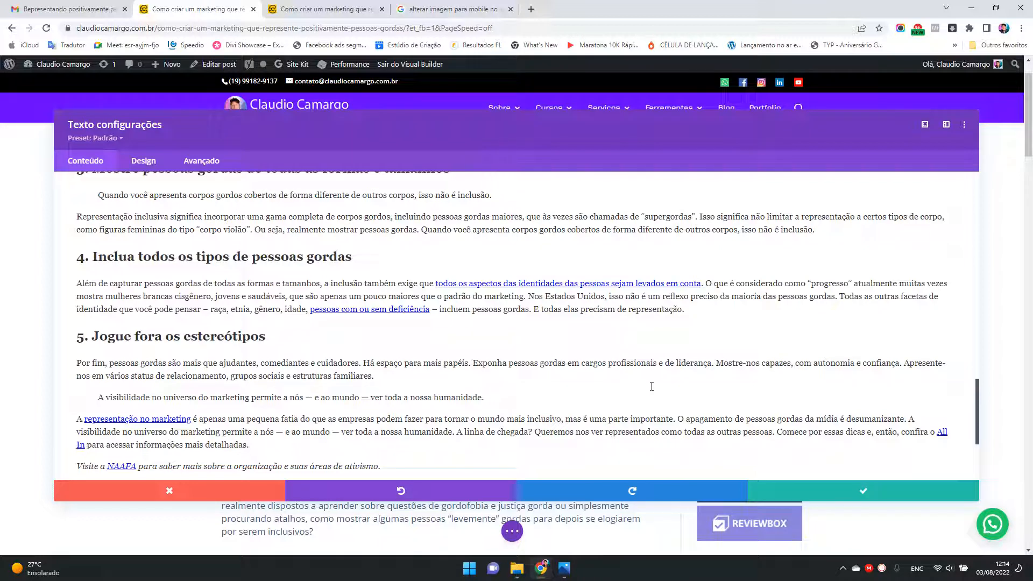
{"action": "left_click", "coordinate": [863, 495]}
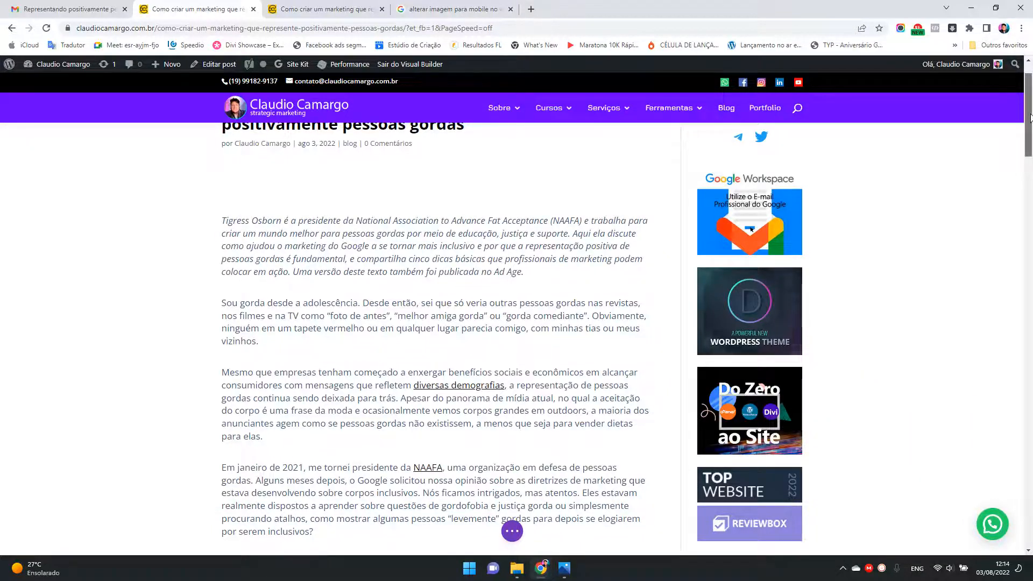
Step: Cut everything from the infographic to the end of the article out of the Text module, keeping the introductory paragraphs
{"action": "left_click_drag", "start_coordinate": [1029, 117], "coordinate": [1022, 379]}
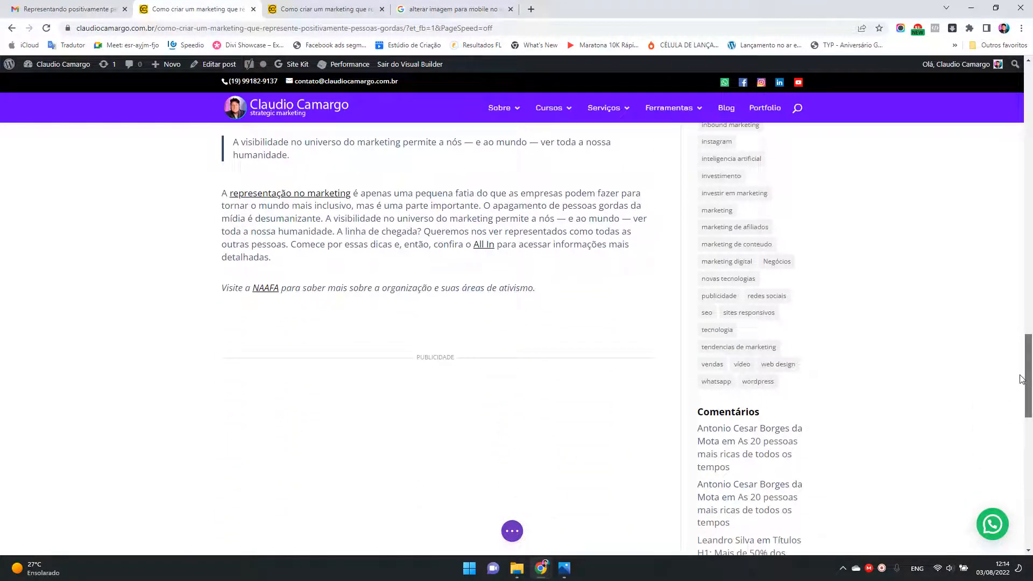
{"action": "left_click_drag", "start_coordinate": [1021, 379], "coordinate": [1024, 196]}
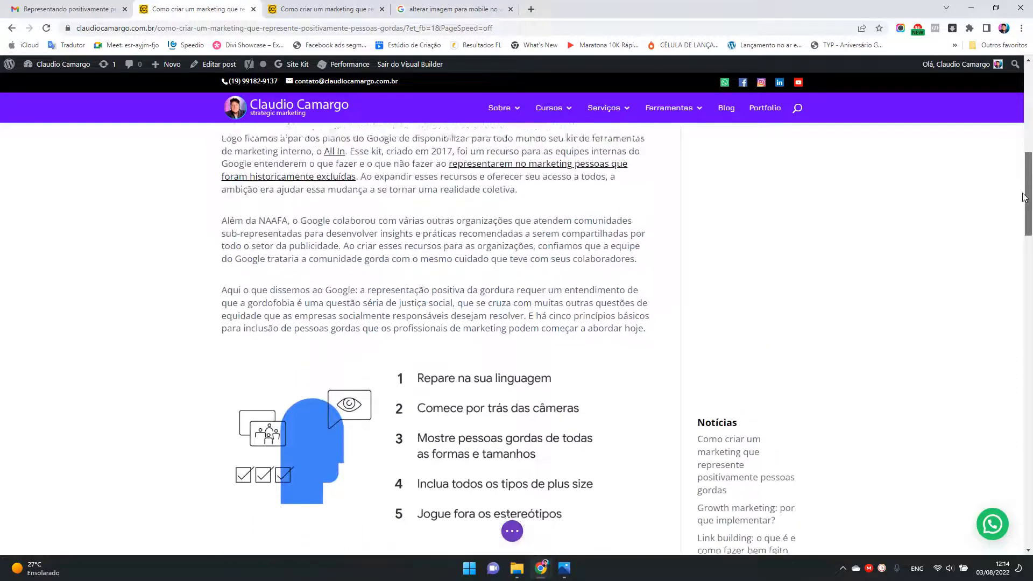
{"action": "scroll", "coordinate": [410, 252], "scroll_direction": "down", "scroll_amount": 2}
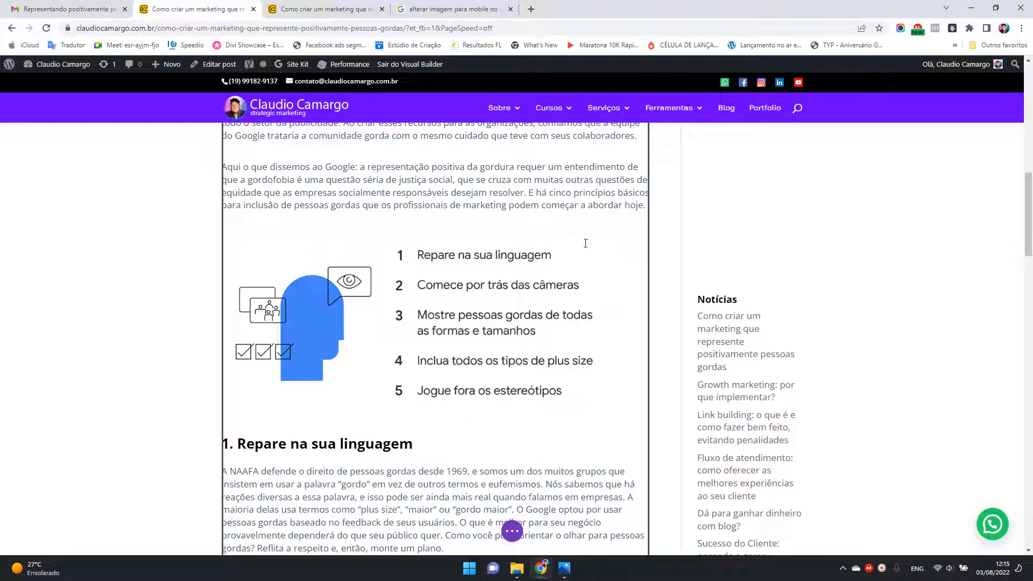
{"action": "left_click", "coordinate": [510, 294]}
{"action": "left_click", "coordinate": [637, 210]}
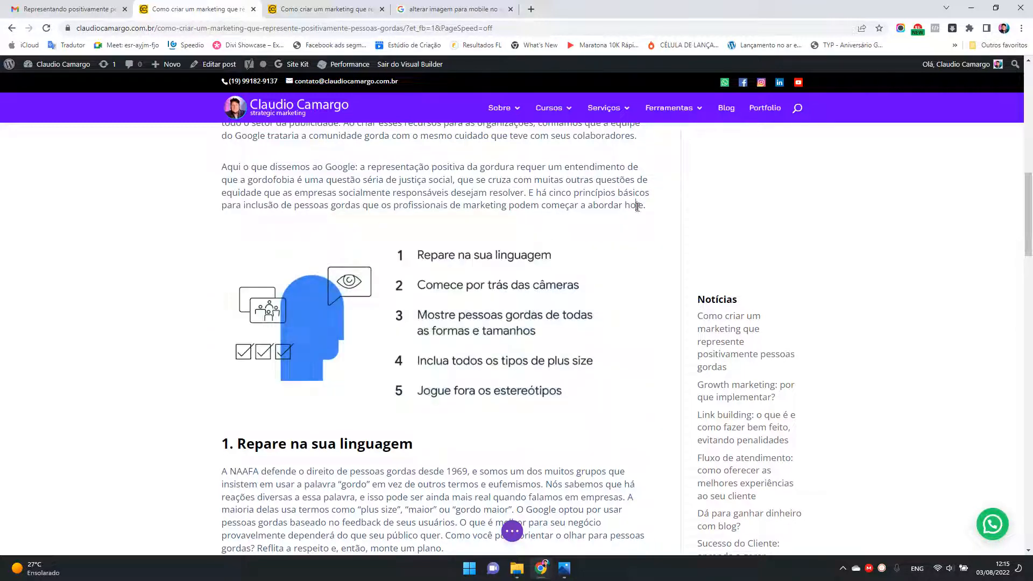
{"action": "scroll", "coordinate": [619, 316], "scroll_direction": "down", "scroll_amount": 20}
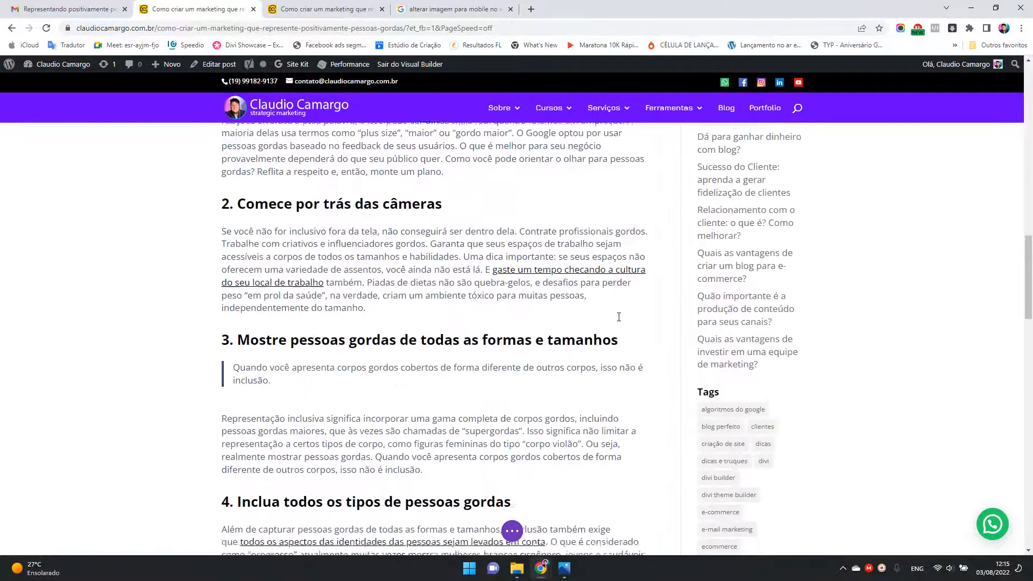
{"action": "left_click", "coordinate": [544, 236]}
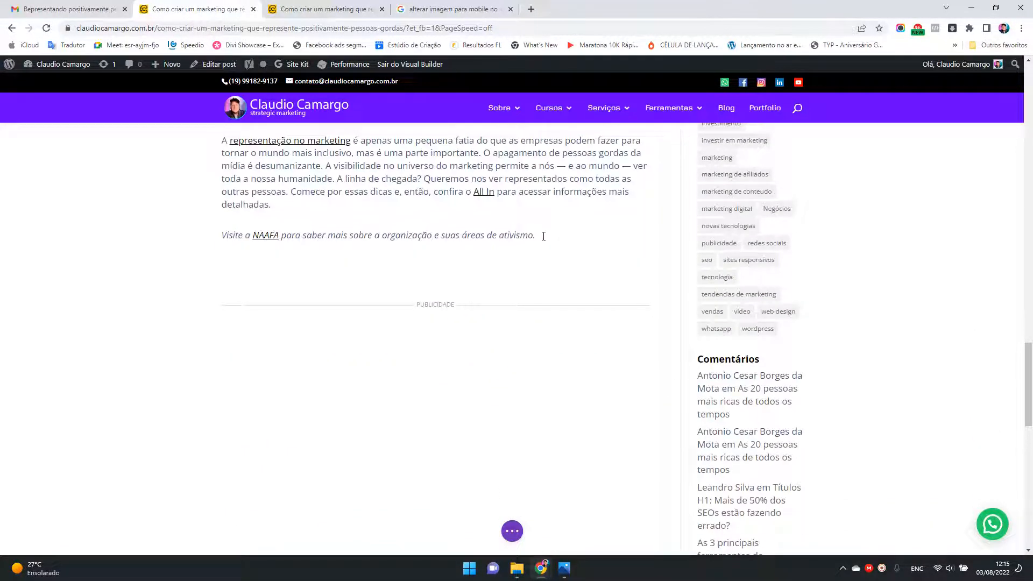
{"action": "key", "text": "ctrl+a"}
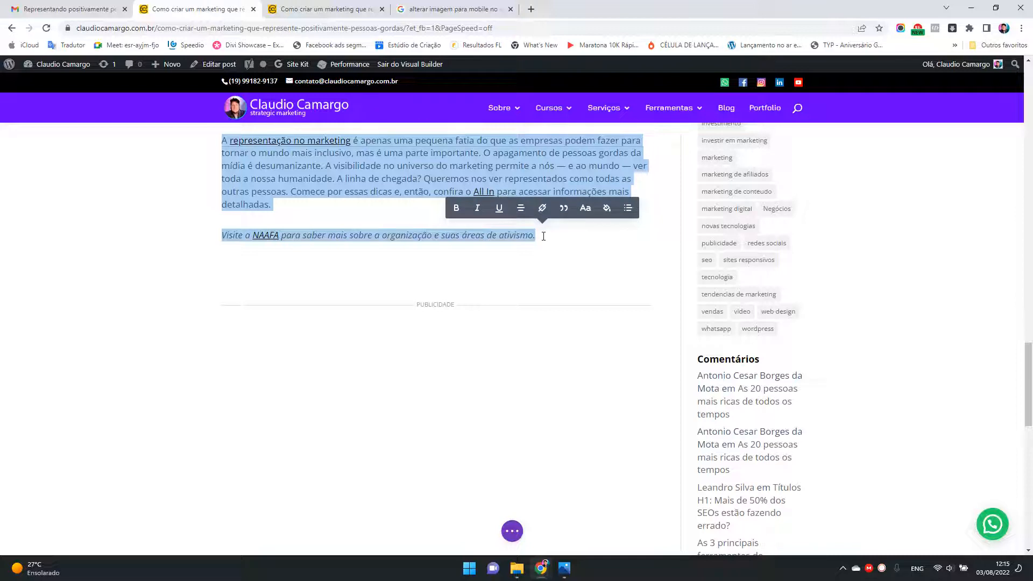
{"action": "key", "text": "Delete"}
Step: Insert a new single-column row directly below the row holding the introductory text
{"action": "scroll", "coordinate": [565, 279], "scroll_direction": "down", "scroll_amount": 5}
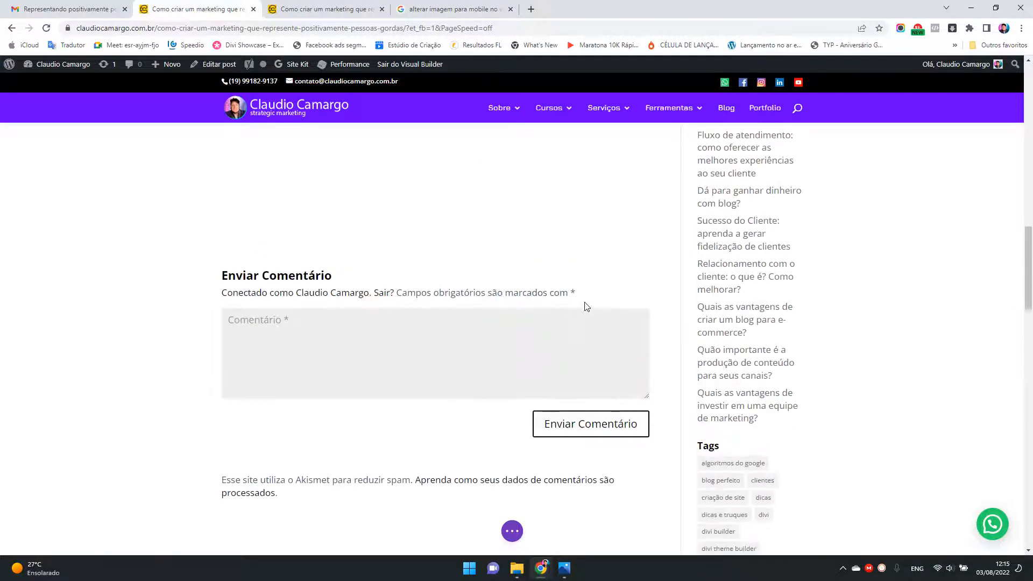
{"action": "scroll", "coordinate": [563, 311], "scroll_direction": "down", "scroll_amount": 5}
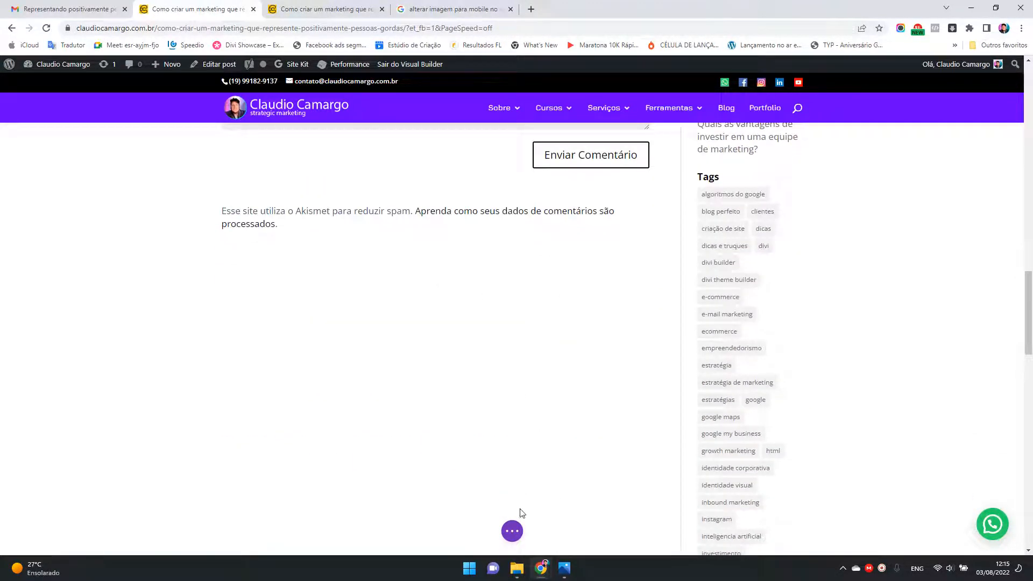
{"action": "scroll", "coordinate": [459, 293], "scroll_direction": "up", "scroll_amount": 15}
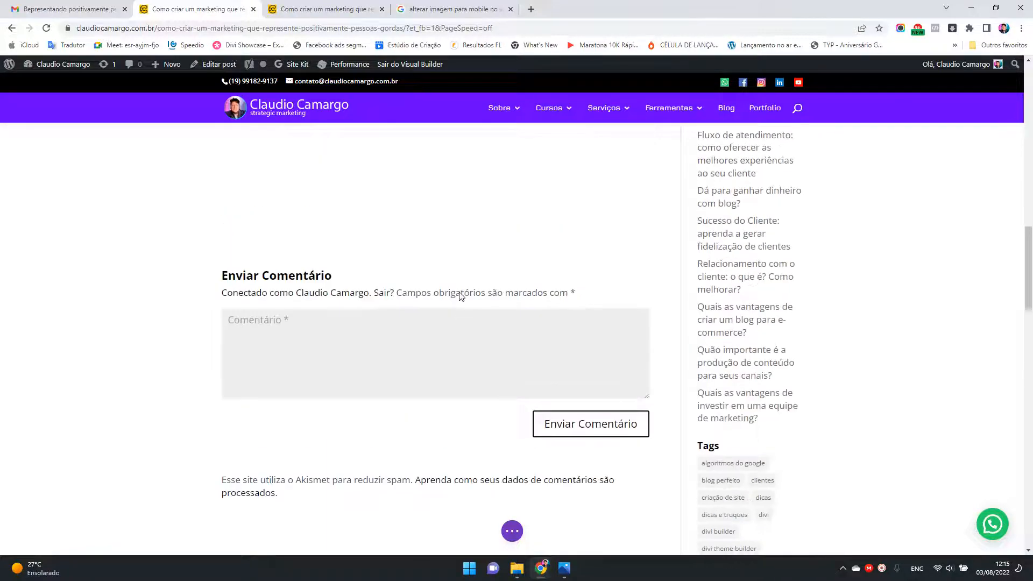
{"action": "scroll", "coordinate": [459, 292], "scroll_direction": "up", "scroll_amount": 15}
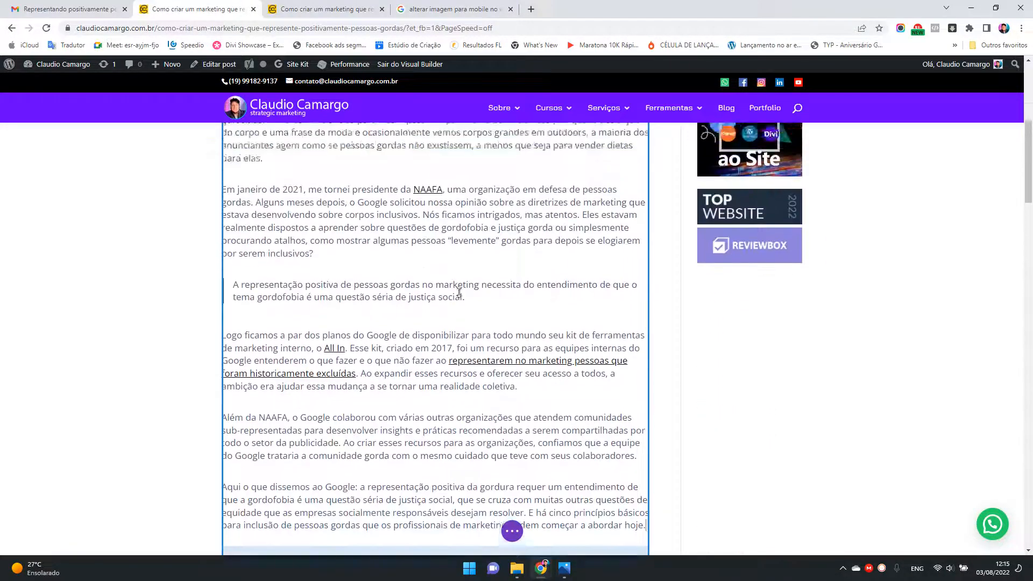
{"action": "scroll", "coordinate": [393, 304], "scroll_direction": "down", "scroll_amount": 6}
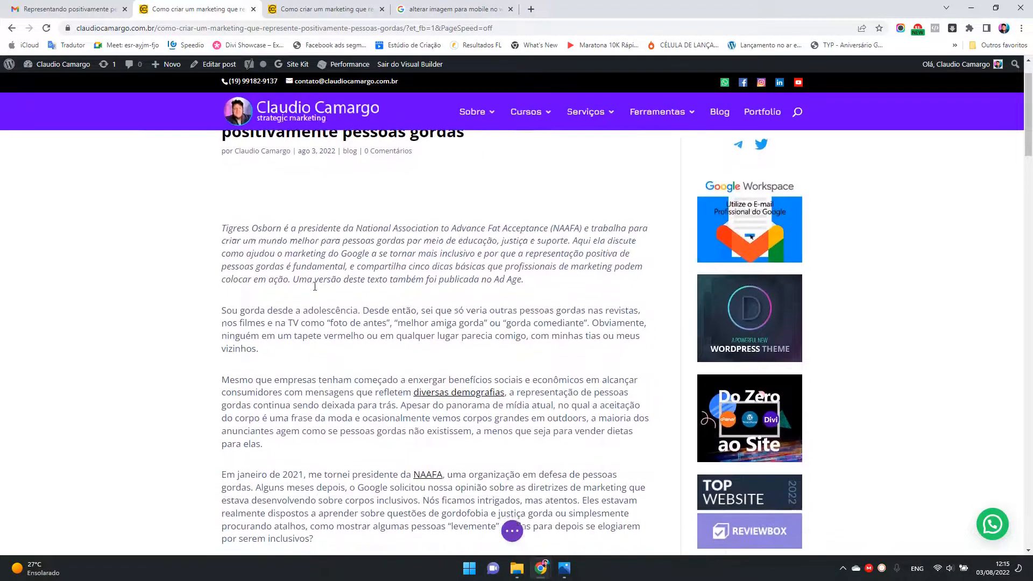
{"action": "scroll", "coordinate": [394, 304], "scroll_direction": "down", "scroll_amount": 3}
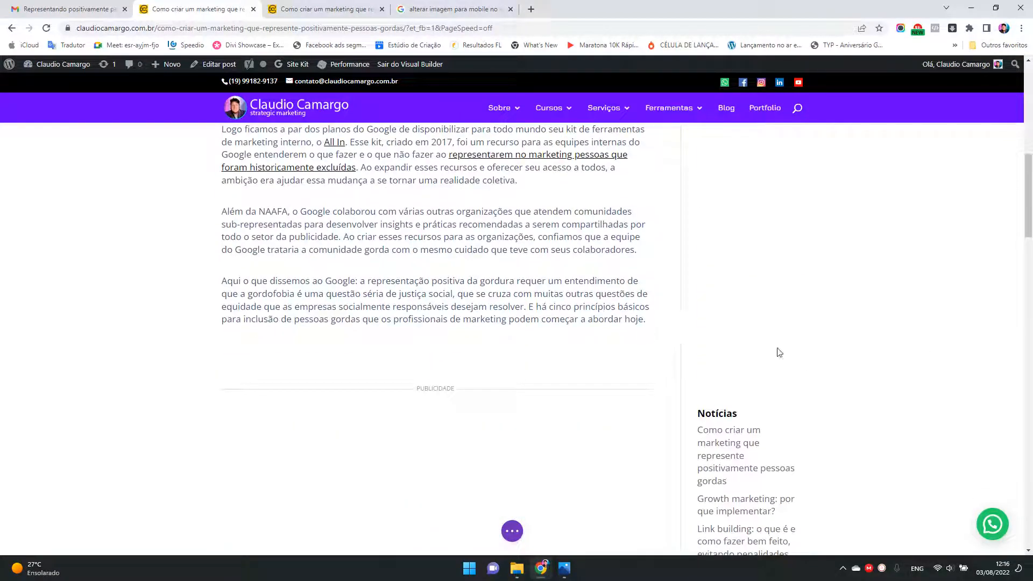
{"action": "mouse_move", "coordinate": [491, 329]}
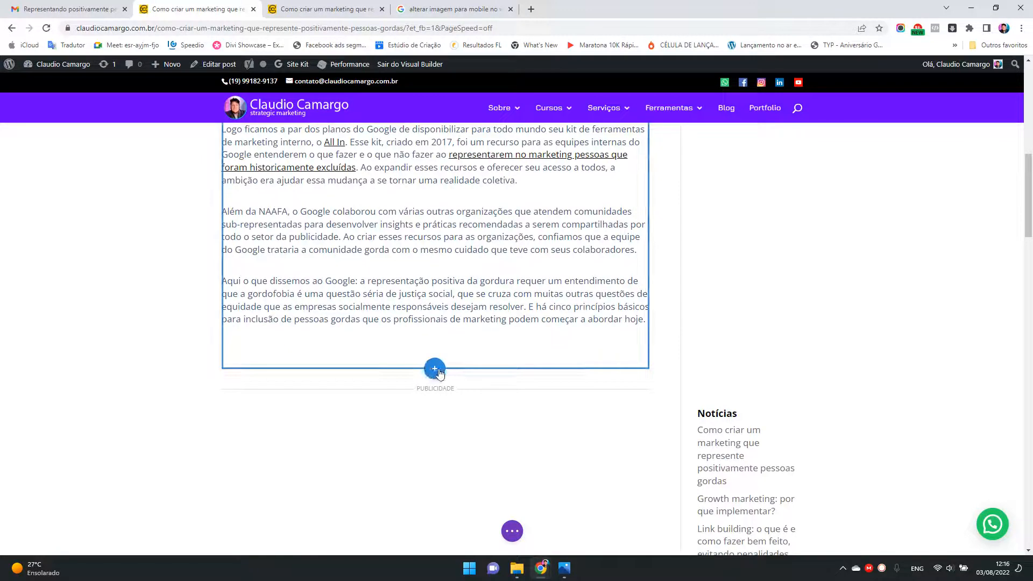
{"action": "left_click", "coordinate": [435, 340]}
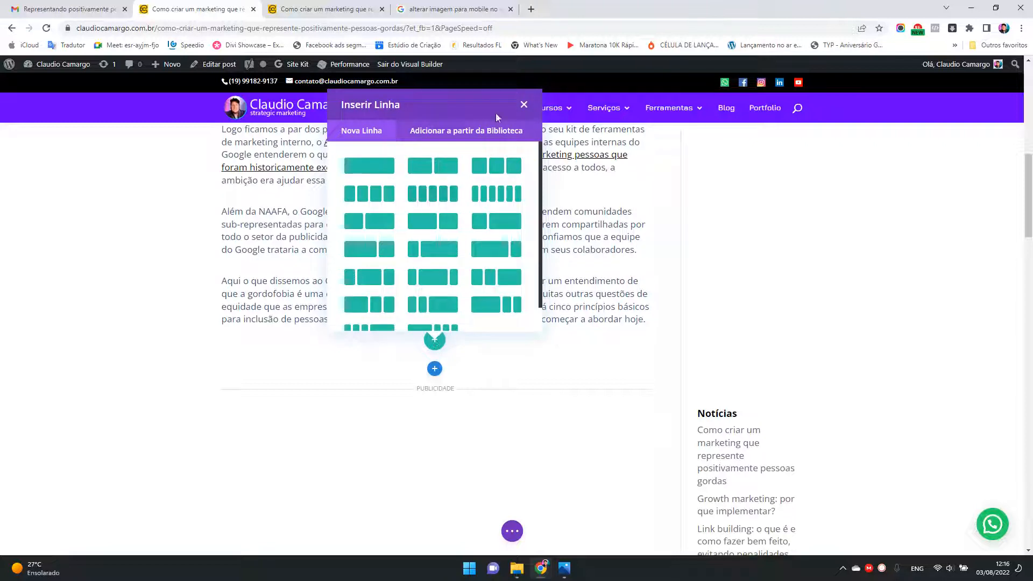
{"action": "left_click", "coordinate": [376, 167]}
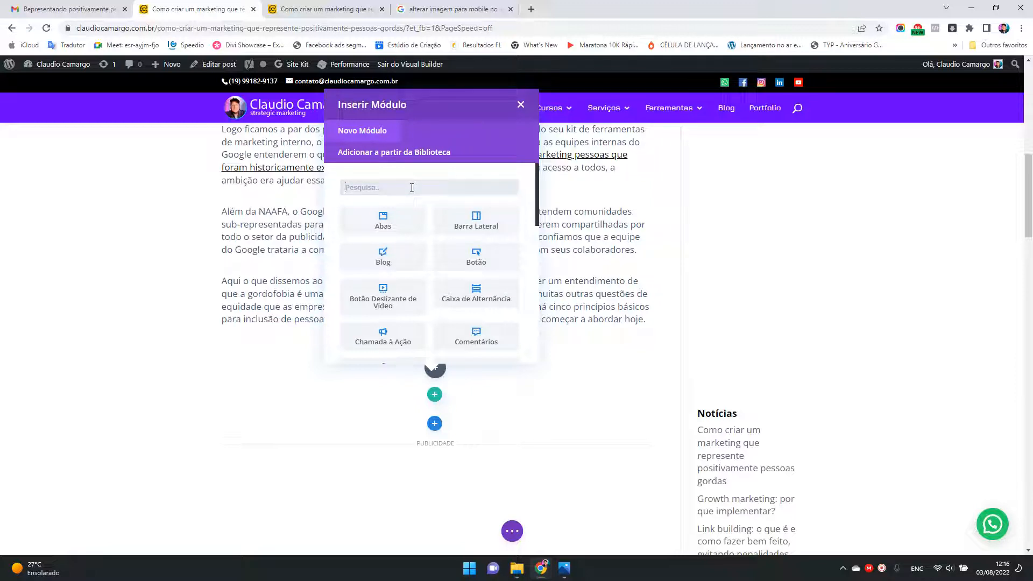
Step: Add a Text module to the new row, replace its placeholder body with the cut infographic and numbered sections, and save its settings
{"action": "type", "text": "tex"}
{"action": "left_click", "coordinate": [406, 226]}
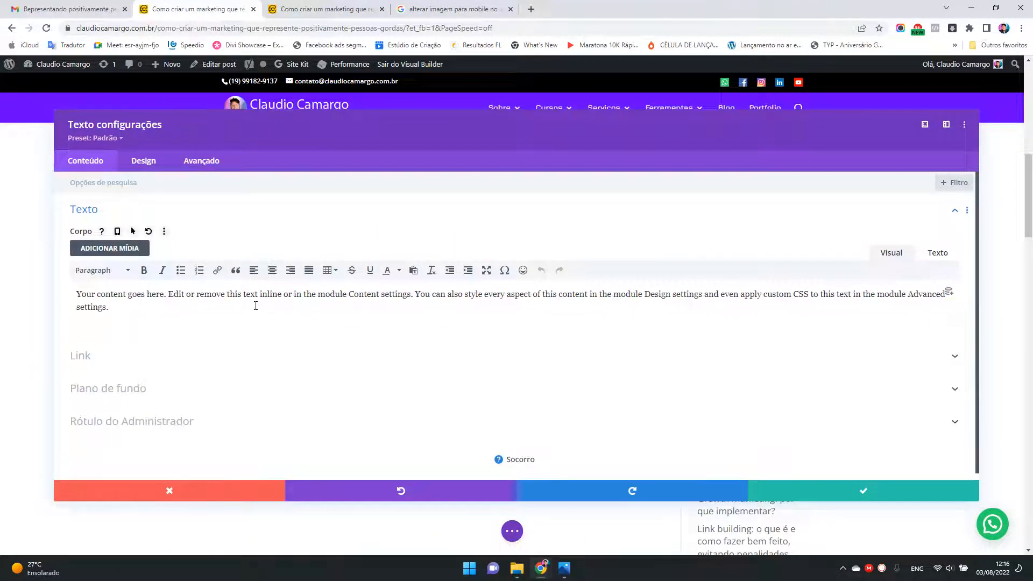
{"action": "key", "text": "ctrl+a"}
{"action": "key", "text": "ctrl+v"}
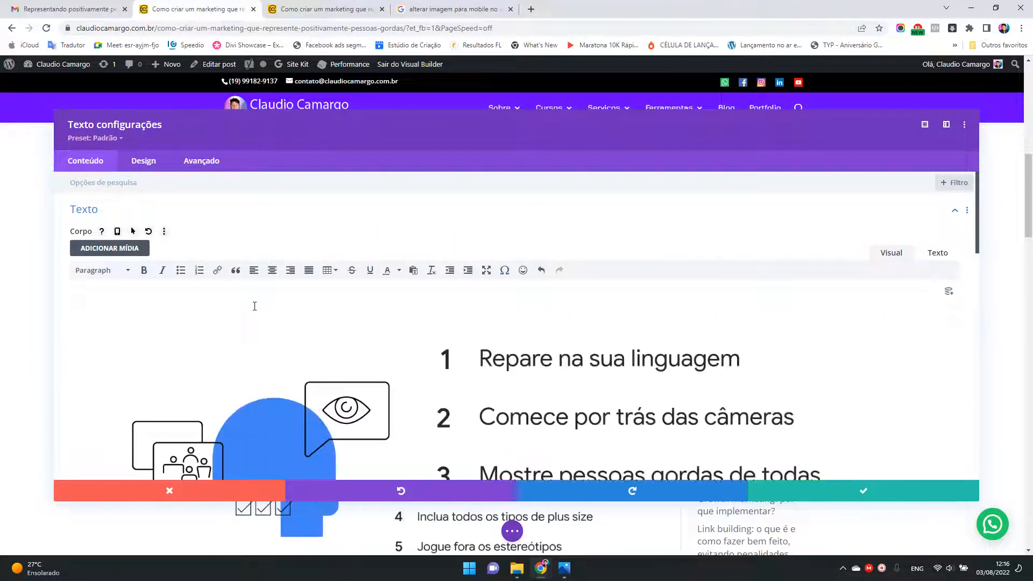
{"action": "scroll", "coordinate": [920, 393], "scroll_direction": "down", "scroll_amount": 20}
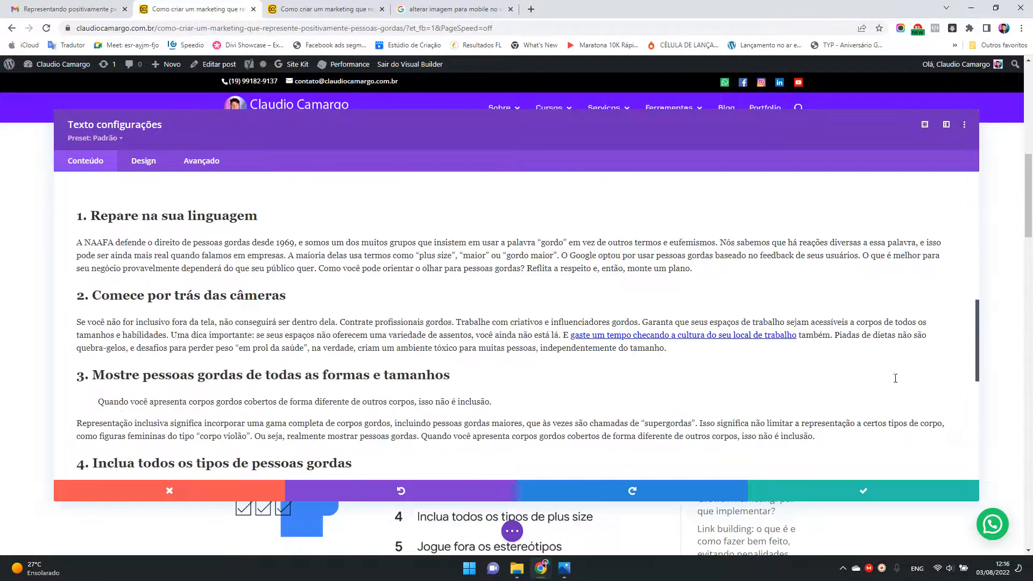
{"action": "scroll", "coordinate": [659, 334], "scroll_direction": "up", "scroll_amount": 15}
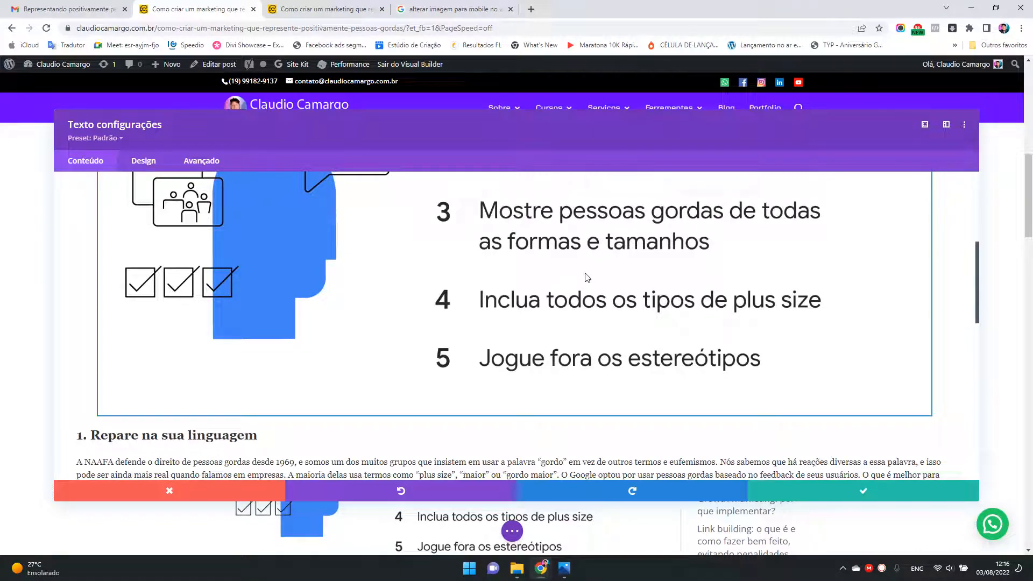
{"action": "left_click", "coordinate": [874, 492]}
Step: Check the transition between the introduction and the infographic section, and save the page in the visual builder
{"action": "scroll", "coordinate": [612, 322], "scroll_direction": "up", "scroll_amount": 6}
{"action": "scroll", "coordinate": [612, 322], "scroll_direction": "down", "scroll_amount": 10}
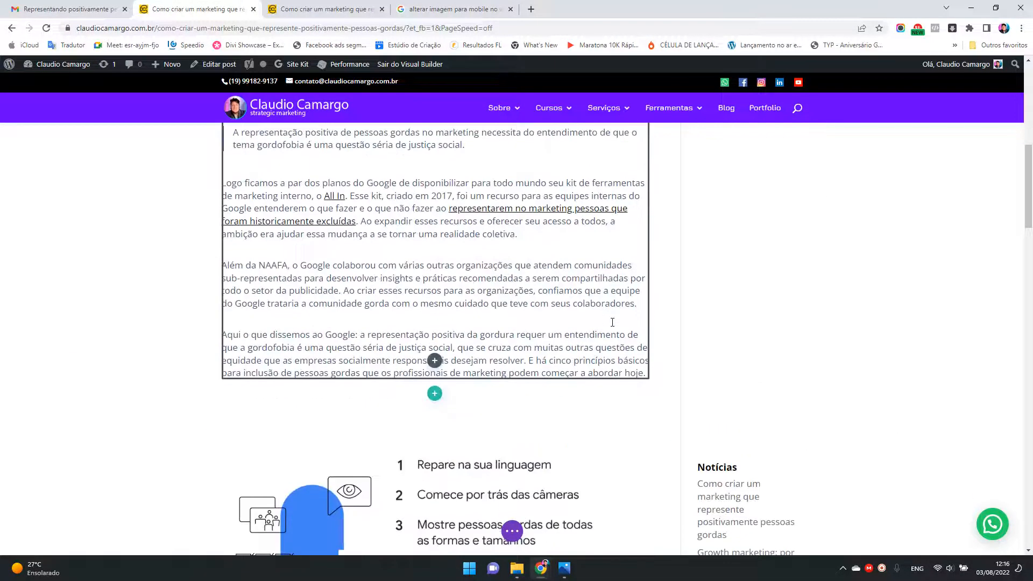
{"action": "scroll", "coordinate": [613, 323], "scroll_direction": "down", "scroll_amount": 3}
{"action": "scroll", "coordinate": [558, 320], "scroll_direction": "up", "scroll_amount": 6}
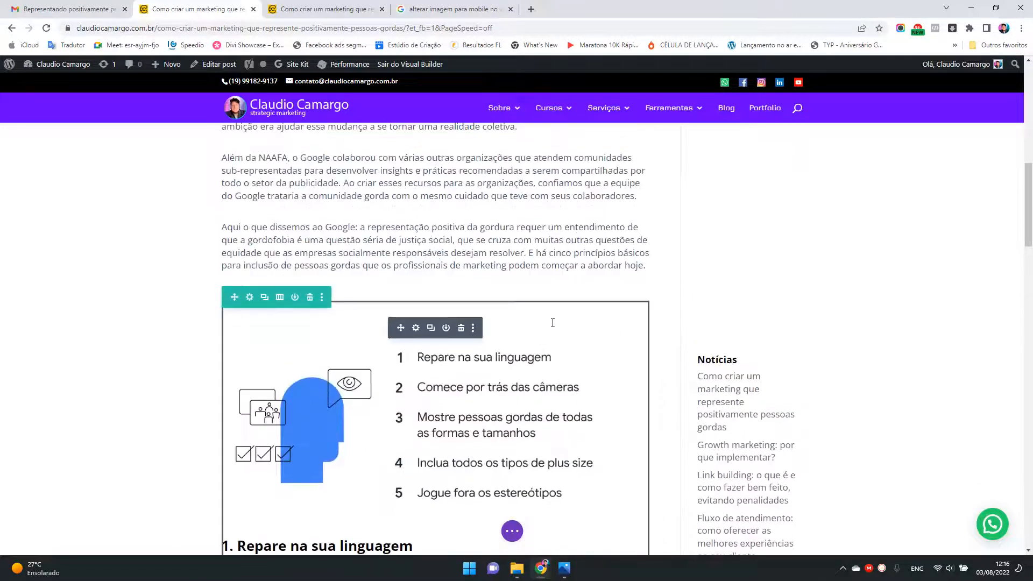
{"action": "scroll", "coordinate": [579, 352], "scroll_direction": "down", "scroll_amount": 4}
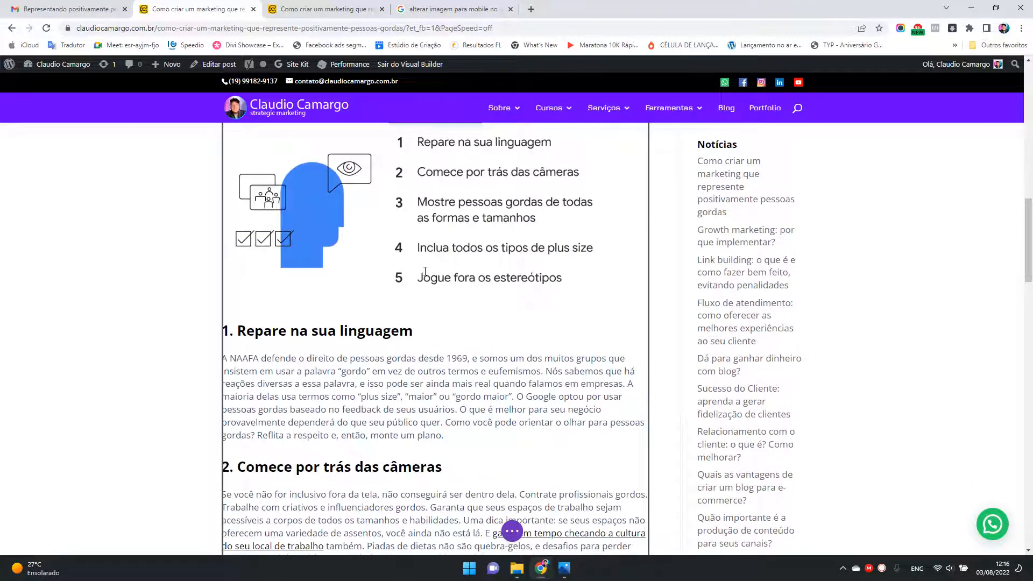
{"action": "scroll", "coordinate": [473, 252], "scroll_direction": "up", "scroll_amount": 3}
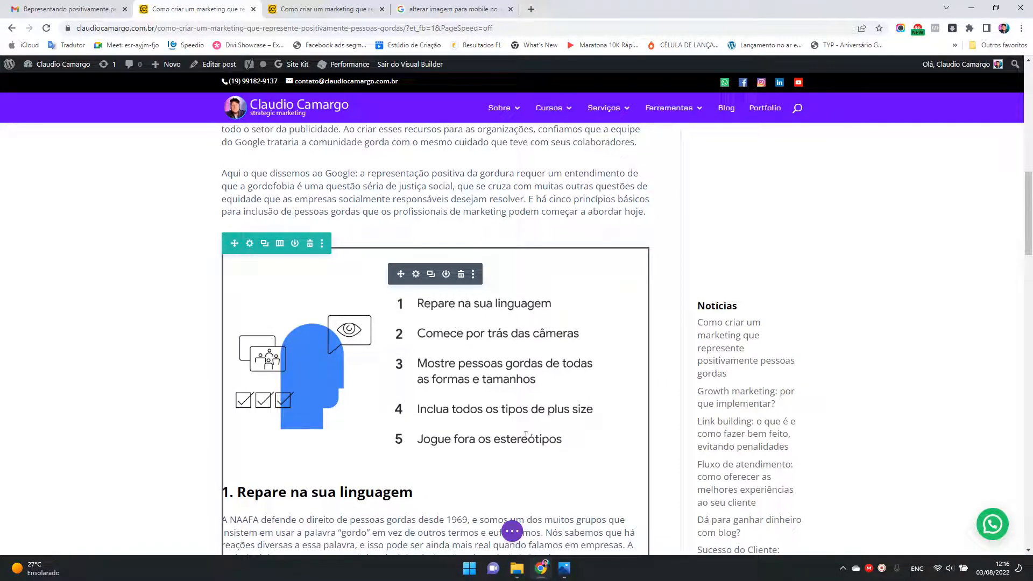
{"action": "left_click", "coordinate": [512, 531]}
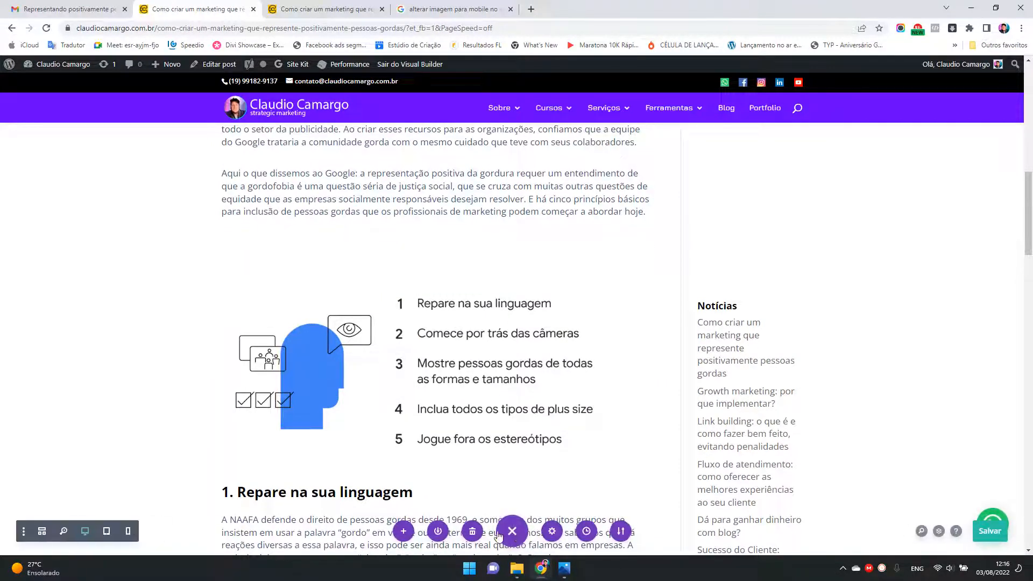
{"action": "left_click", "coordinate": [512, 531]}
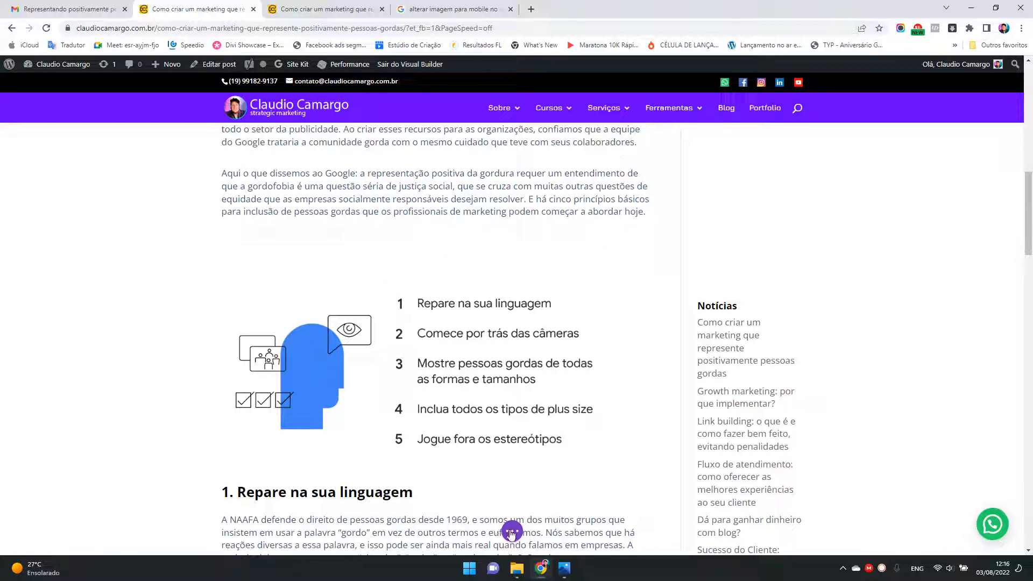
{"action": "left_click", "coordinate": [512, 531]}
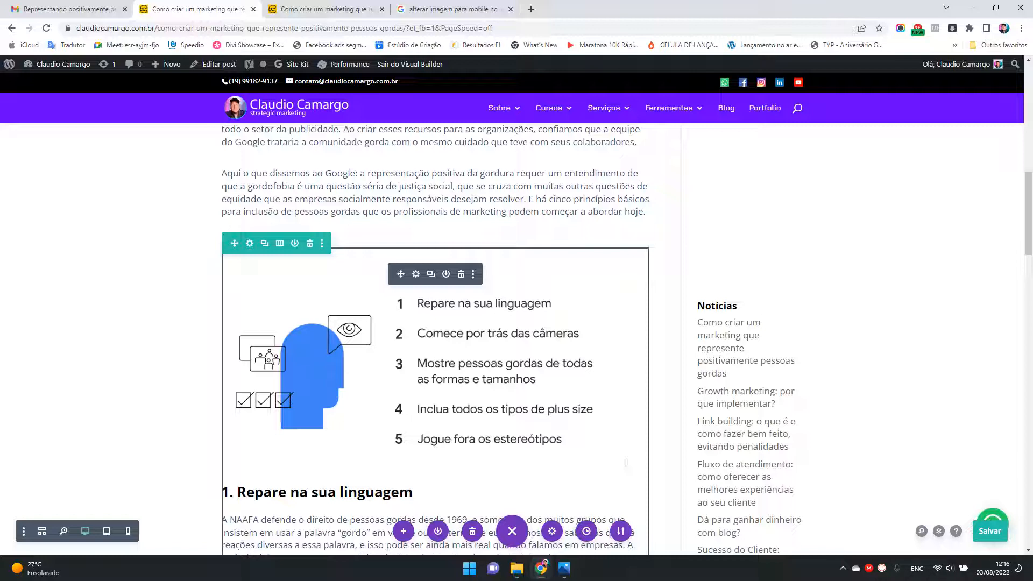
{"action": "left_click", "coordinate": [981, 533]}
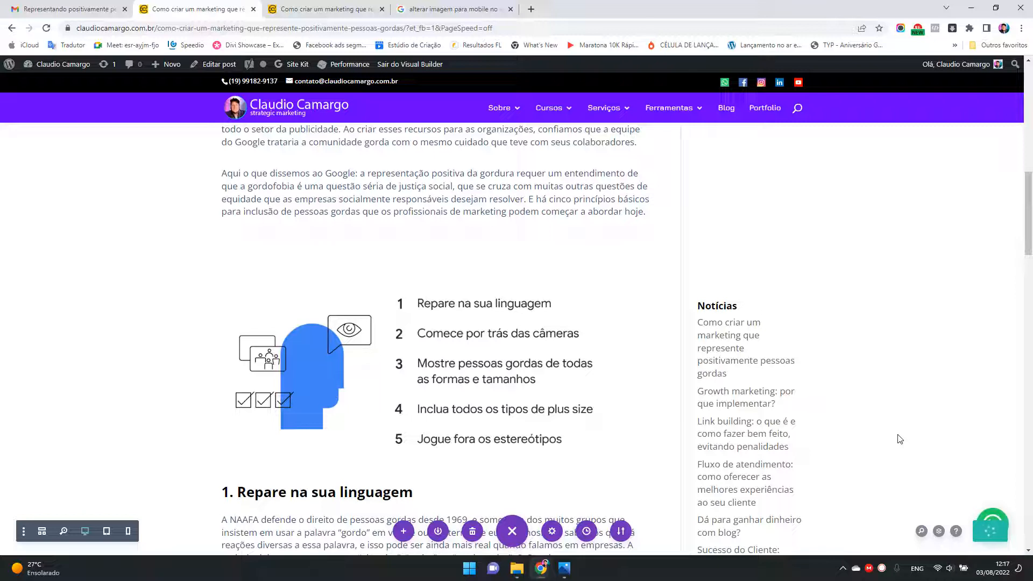
Step: Download the infographic from the post's published version to the Área de Trabalho folder as twg_plus_size_graphic1_desktop.png
{"action": "left_click", "coordinate": [408, 28]}
{"action": "left_click_drag", "start_coordinate": [408, 28], "coordinate": [74, 30]}
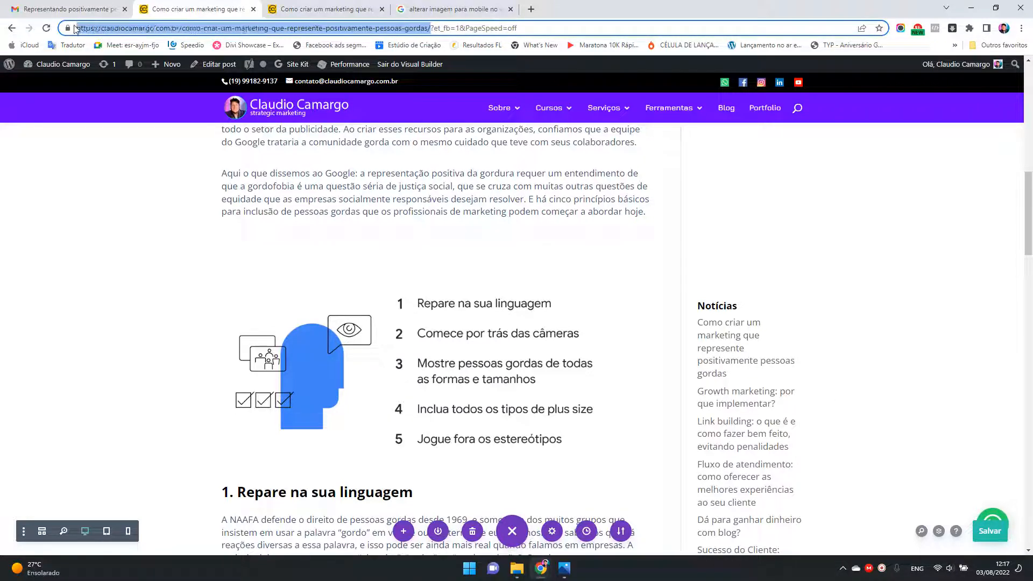
{"action": "left_click", "coordinate": [322, 9]}
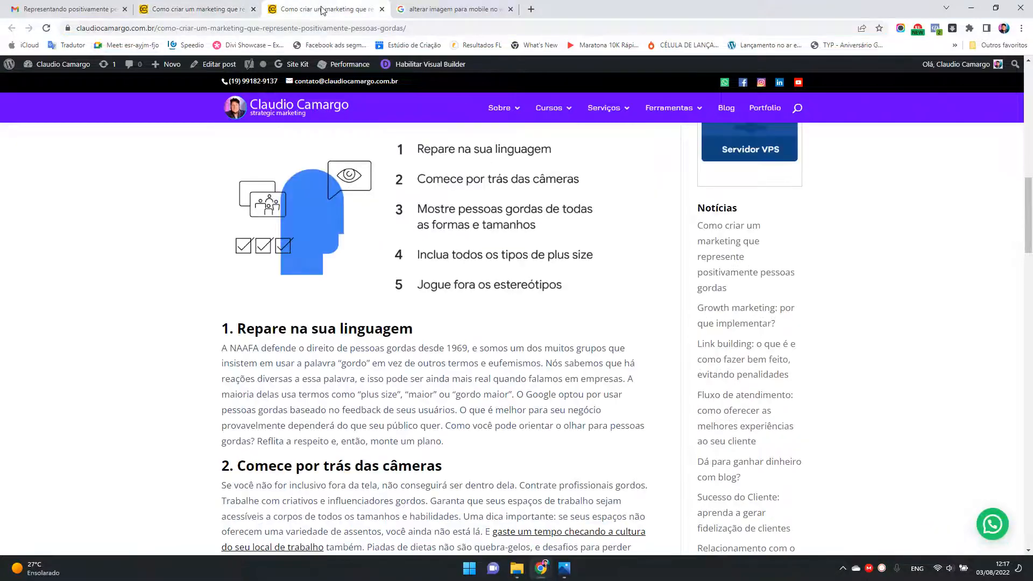
{"action": "right_click", "coordinate": [429, 211]}
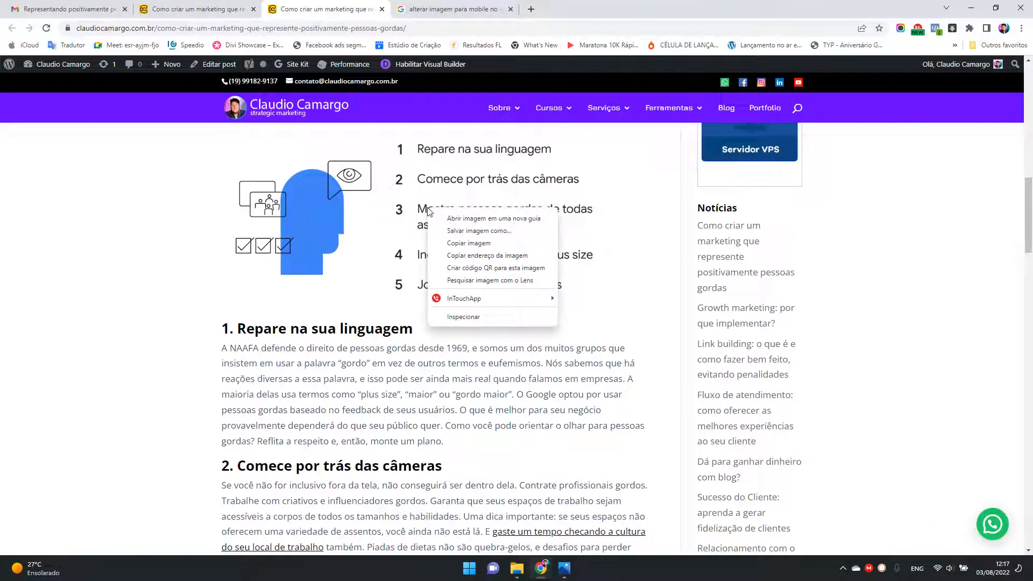
{"action": "left_click", "coordinate": [470, 231]}
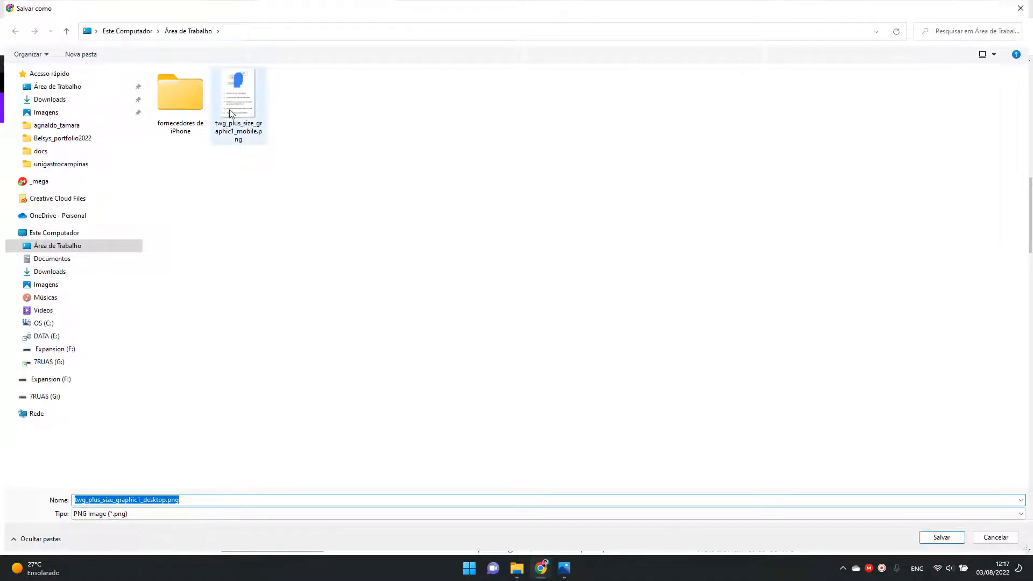
{"action": "left_click", "coordinate": [189, 502]}
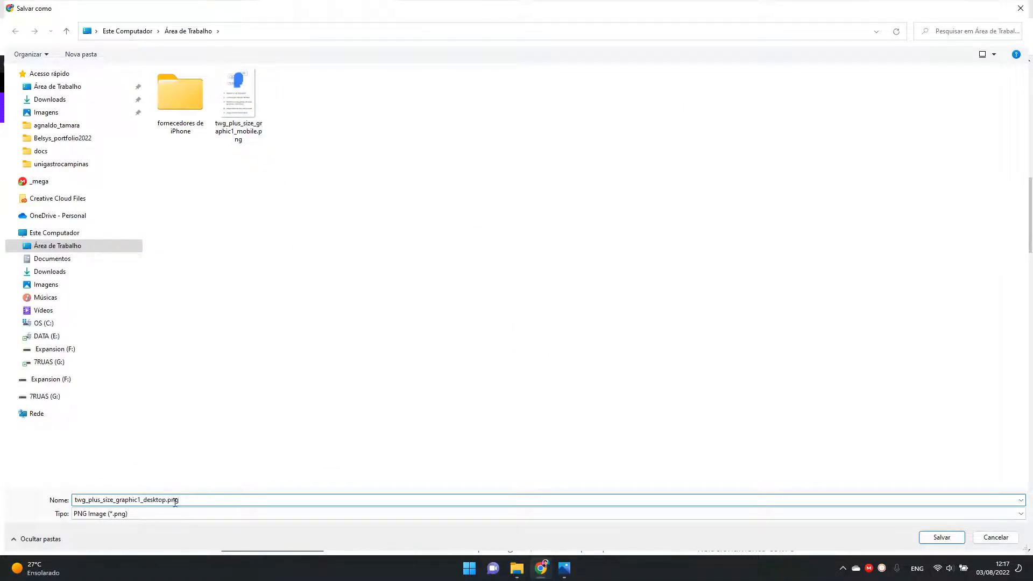
{"action": "left_click", "coordinate": [943, 541]}
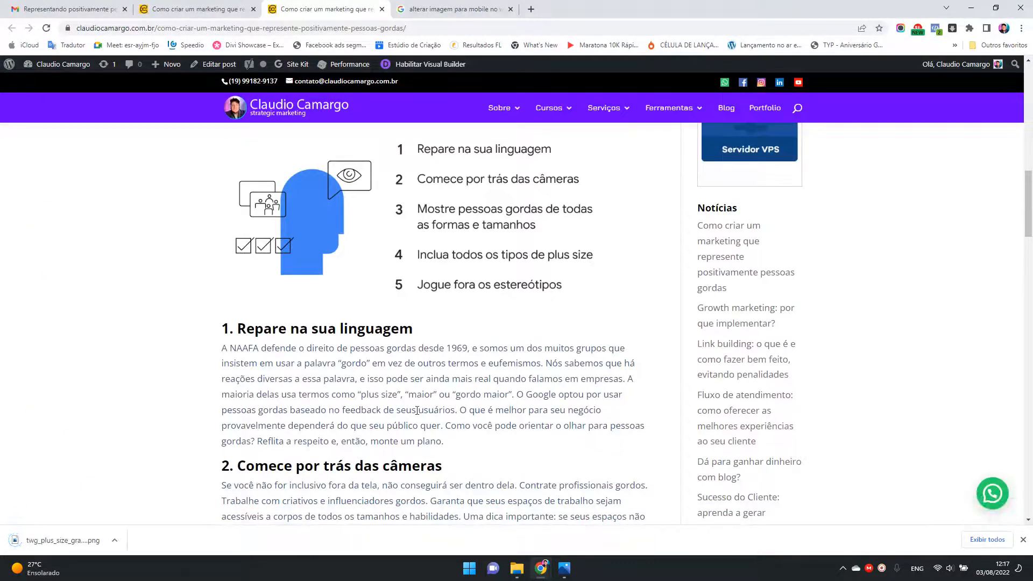
{"action": "left_click", "coordinate": [1023, 539]}
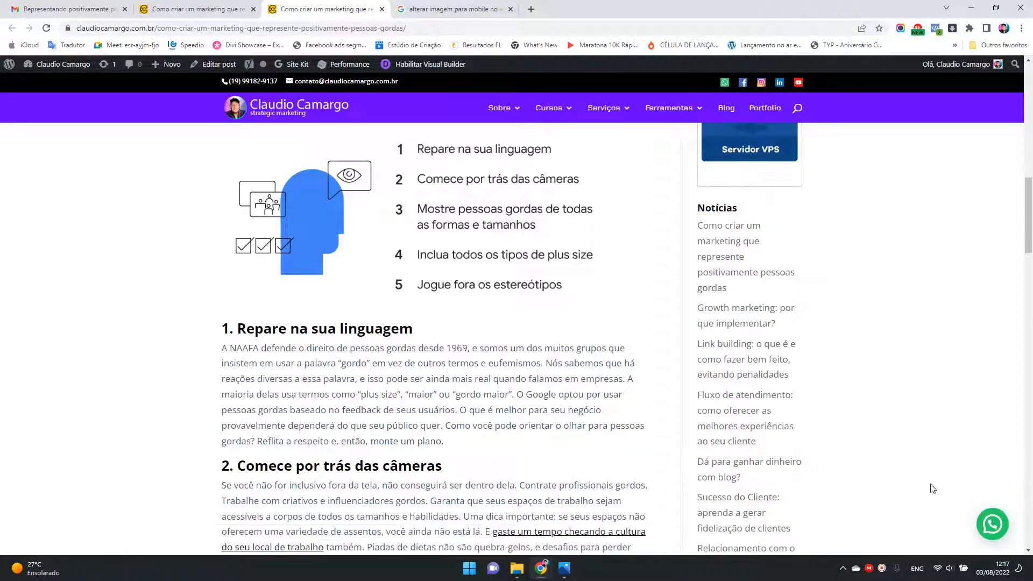
Step: Delete the infographic from the Text module holding the numbered sections in the visual builder, and save the module's settings
{"action": "left_click", "coordinate": [211, 8]}
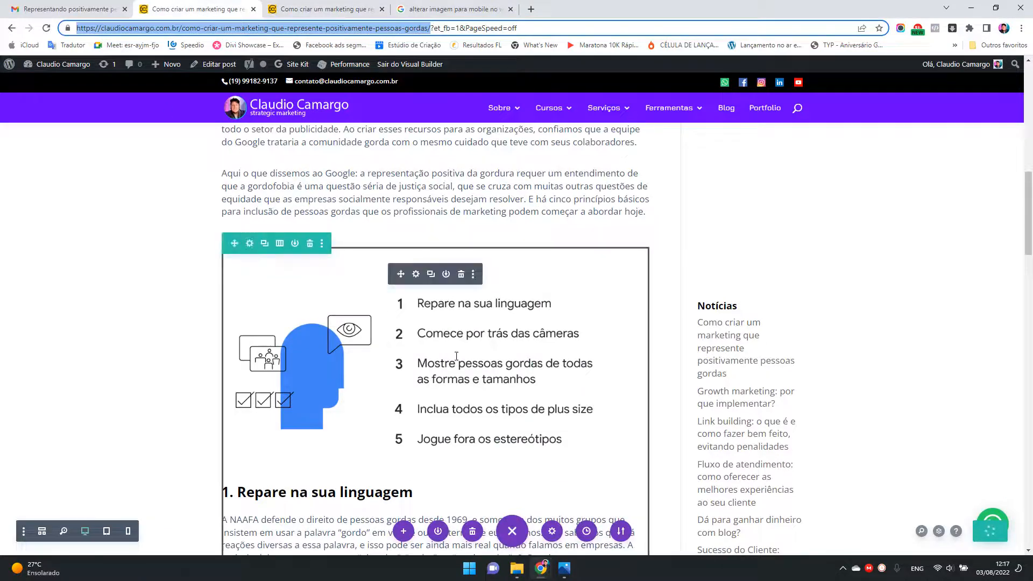
{"action": "left_click", "coordinate": [416, 275]}
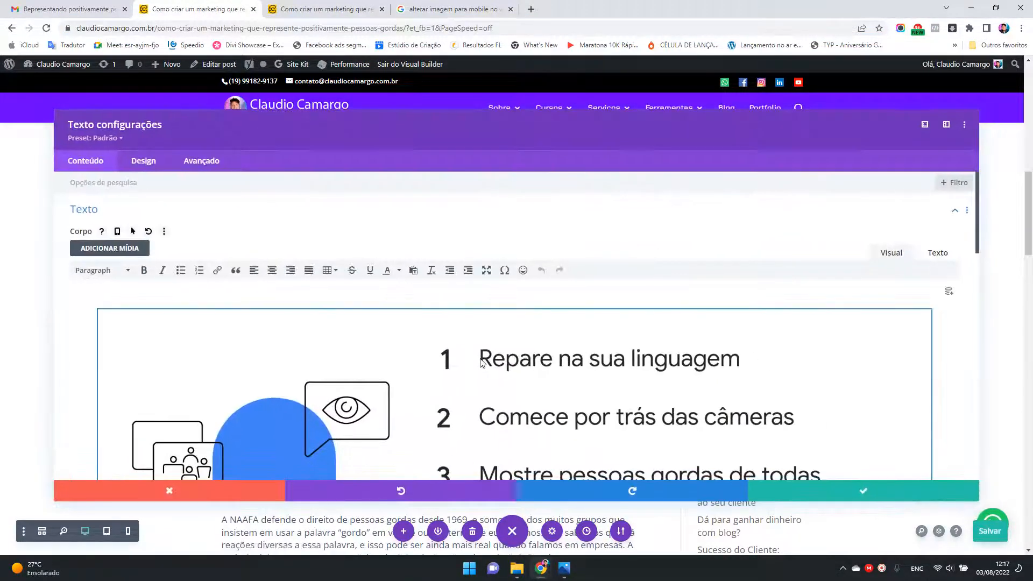
{"action": "key", "text": "Delete"}
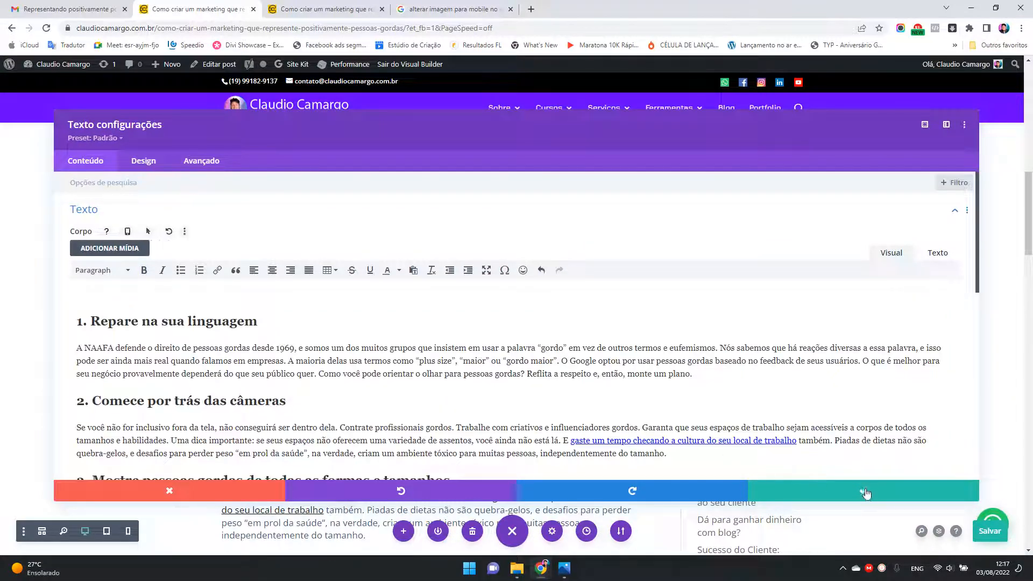
{"action": "left_click", "coordinate": [864, 491]}
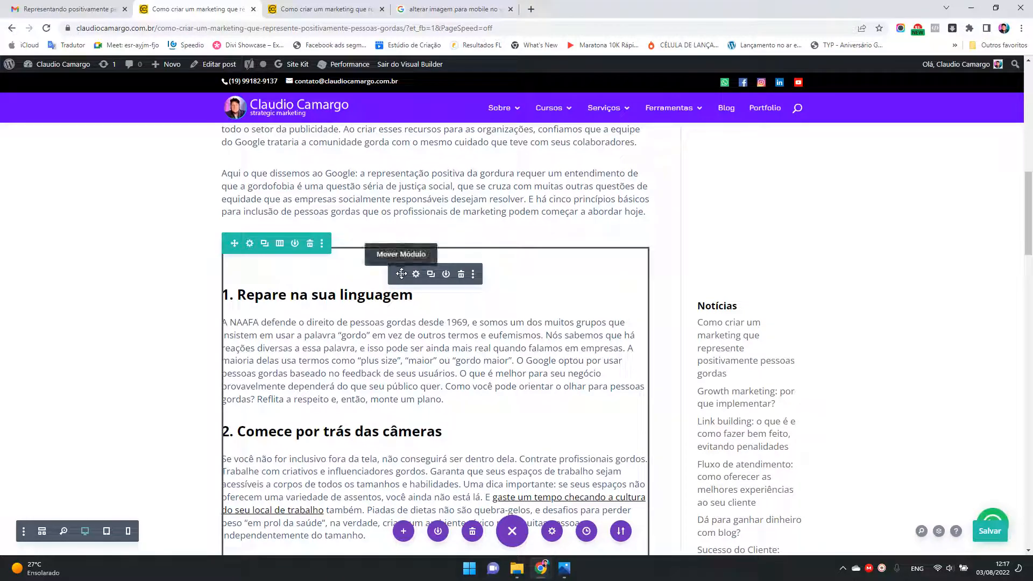
Step: Move the numbered-sections Text module into the row above, directly below the introductory text, and delete the emptied row
{"action": "left_click_drag", "start_coordinate": [402, 273], "coordinate": [411, 224]}
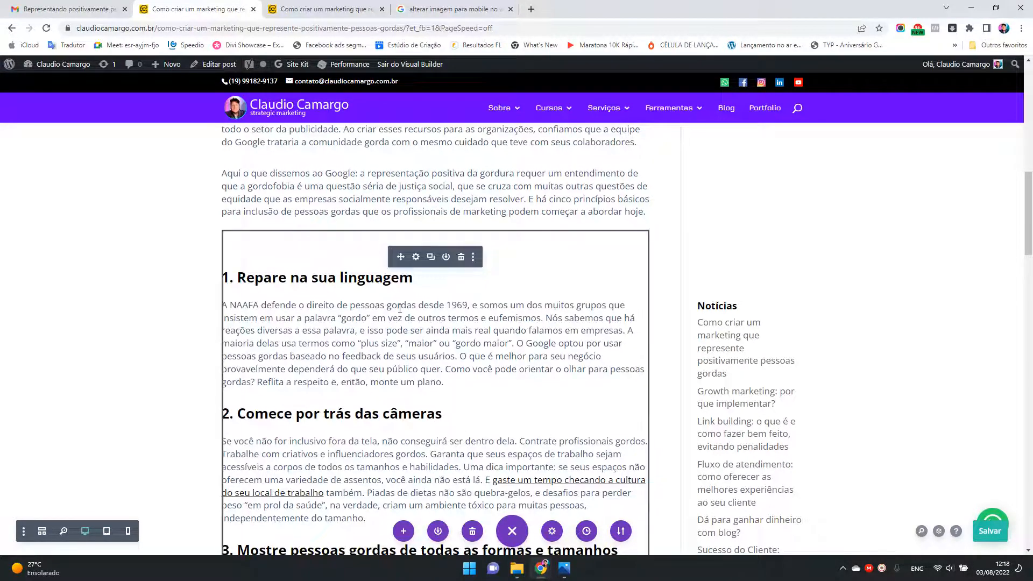
{"action": "scroll", "coordinate": [400, 308], "scroll_direction": "down", "scroll_amount": 10}
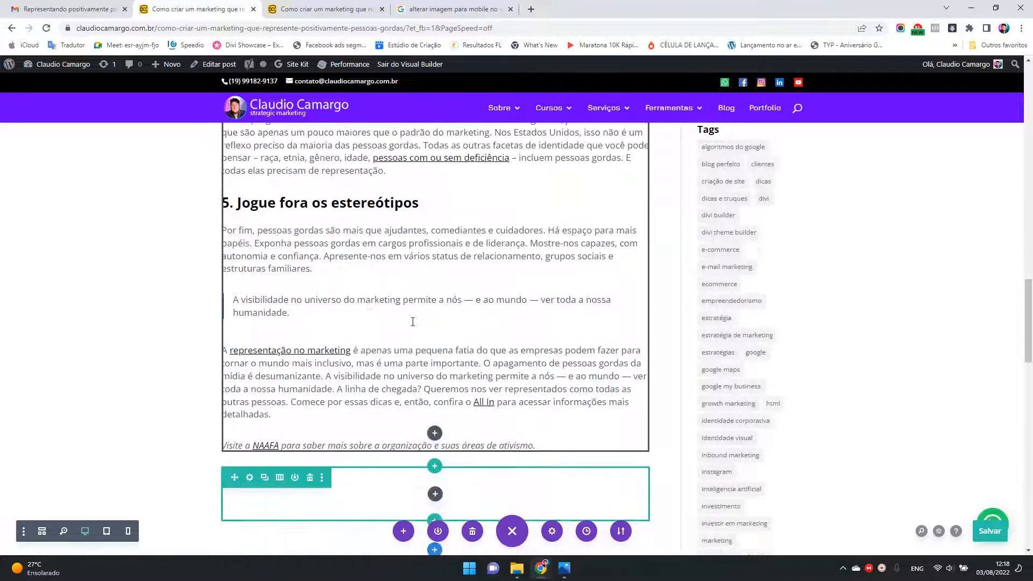
{"action": "scroll", "coordinate": [413, 322], "scroll_direction": "down", "scroll_amount": 5}
{"action": "left_click", "coordinate": [309, 209]}
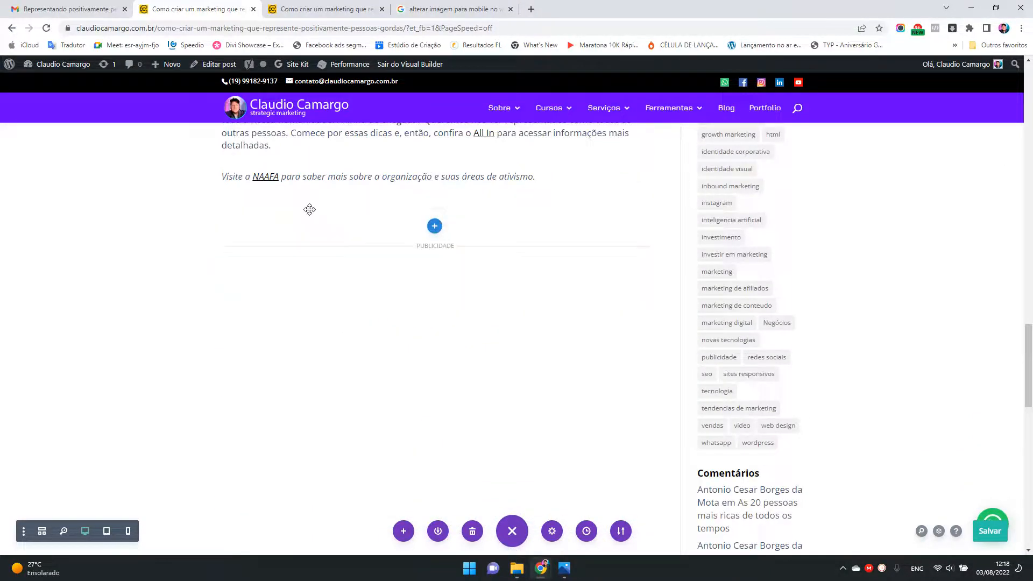
{"action": "scroll", "coordinate": [495, 320], "scroll_direction": "up", "scroll_amount": 15}
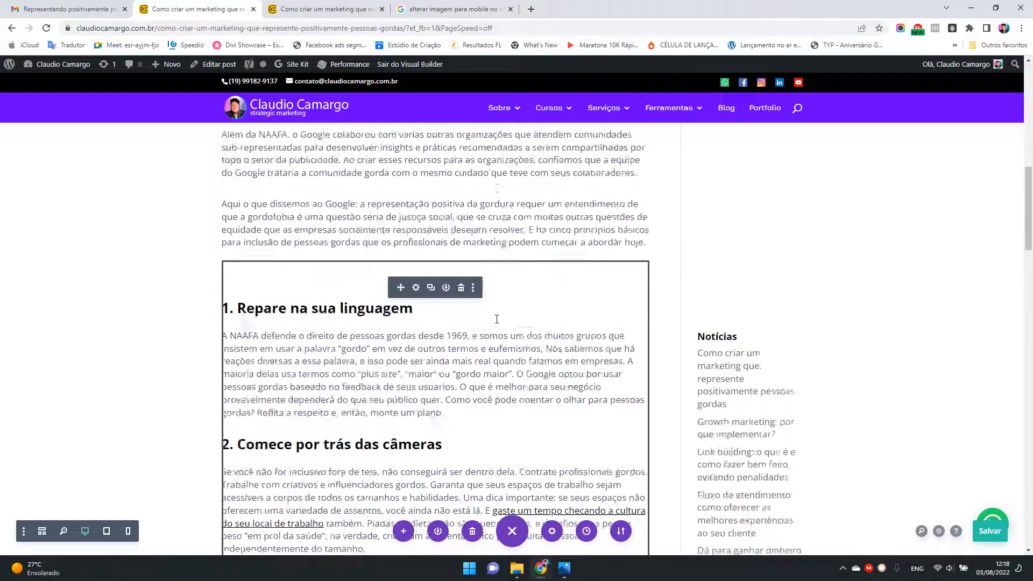
{"action": "scroll", "coordinate": [496, 319], "scroll_direction": "up", "scroll_amount": 10}
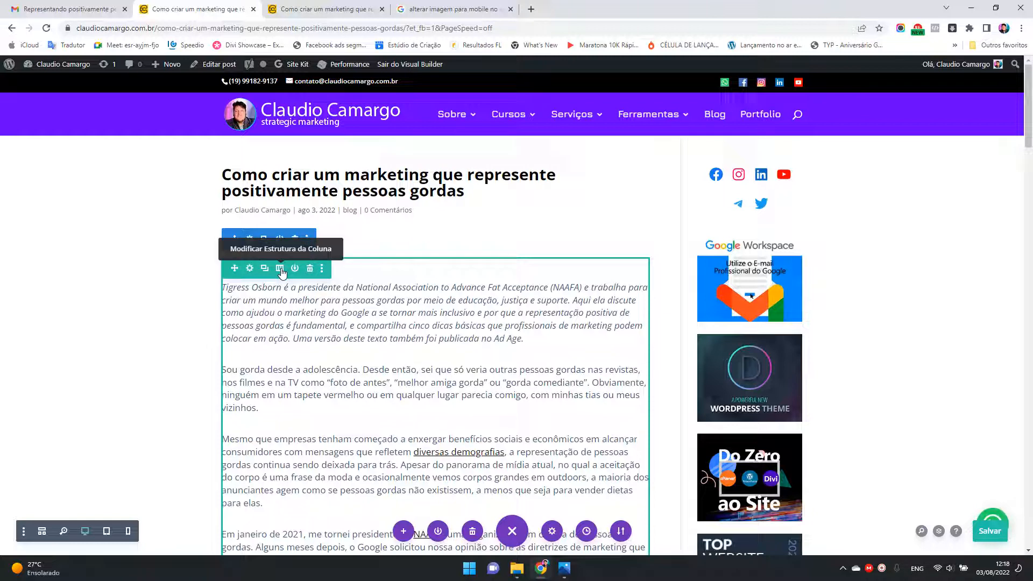
{"action": "scroll", "coordinate": [511, 327], "scroll_direction": "down", "scroll_amount": 20}
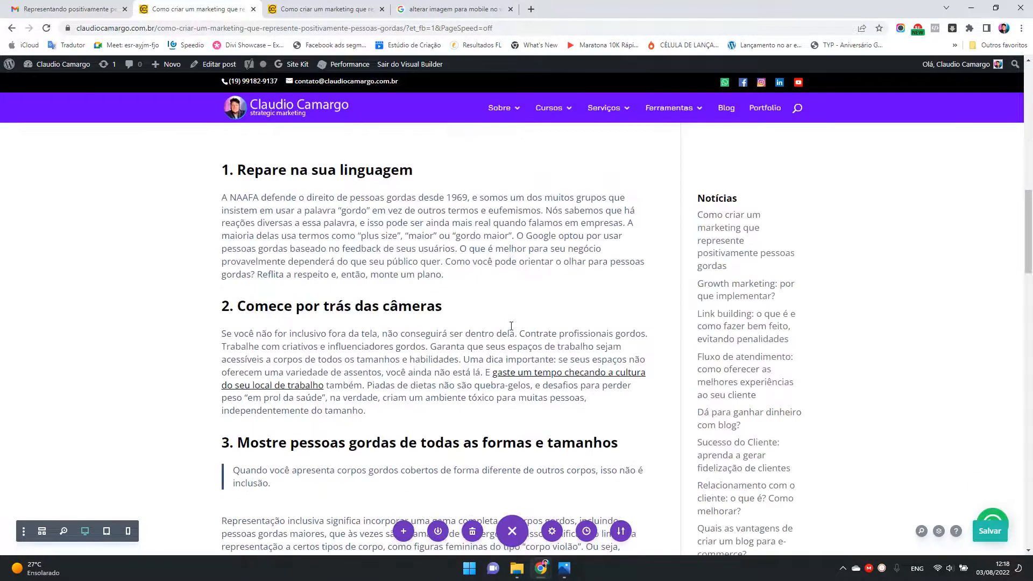
{"action": "scroll", "coordinate": [511, 326], "scroll_direction": "down", "scroll_amount": 4}
{"action": "scroll", "coordinate": [511, 327], "scroll_direction": "up", "scroll_amount": 5}
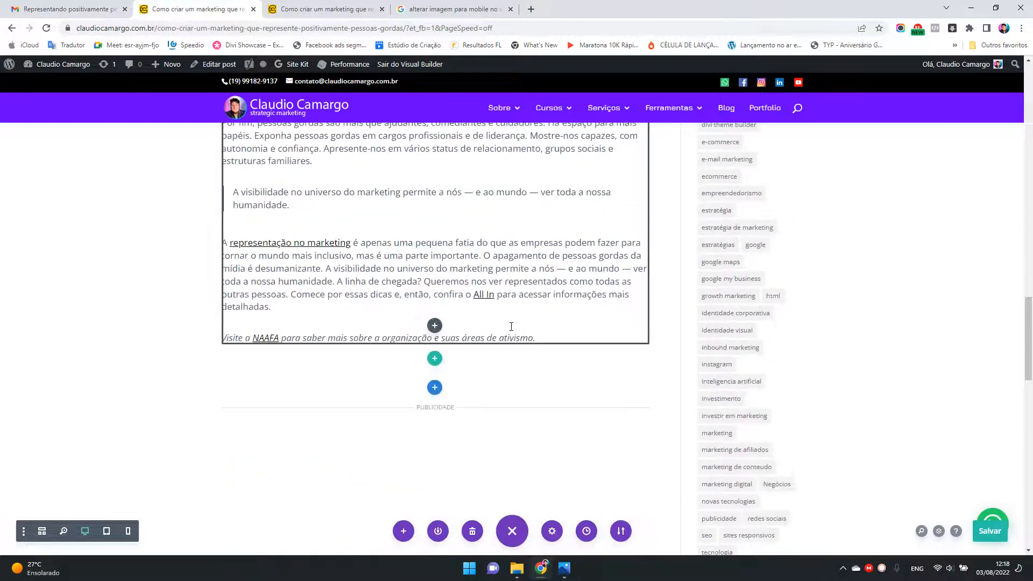
{"action": "left_click", "coordinate": [435, 360]}
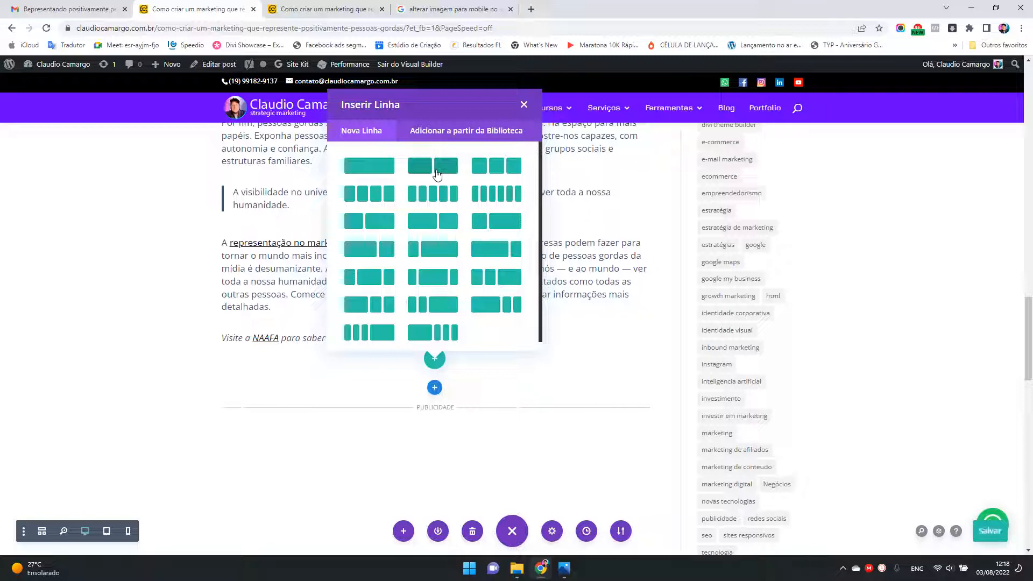
{"action": "left_click", "coordinate": [523, 106]}
Step: Add an Image module between the introductory text and the numbered sections, and move its settings window clear of the post content
{"action": "scroll", "coordinate": [559, 315], "scroll_direction": "up", "scroll_amount": 15}
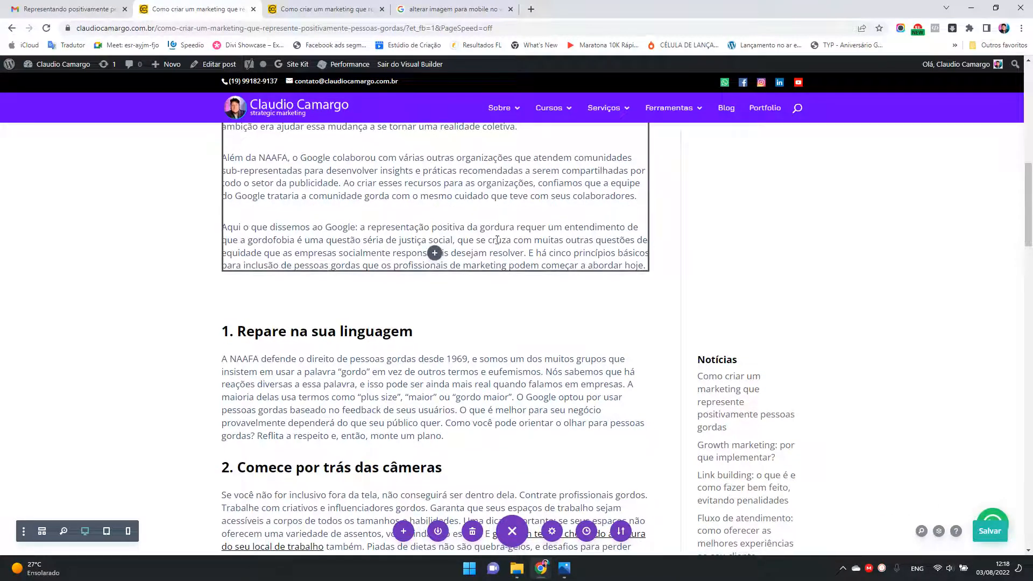
{"action": "left_click", "coordinate": [435, 254]}
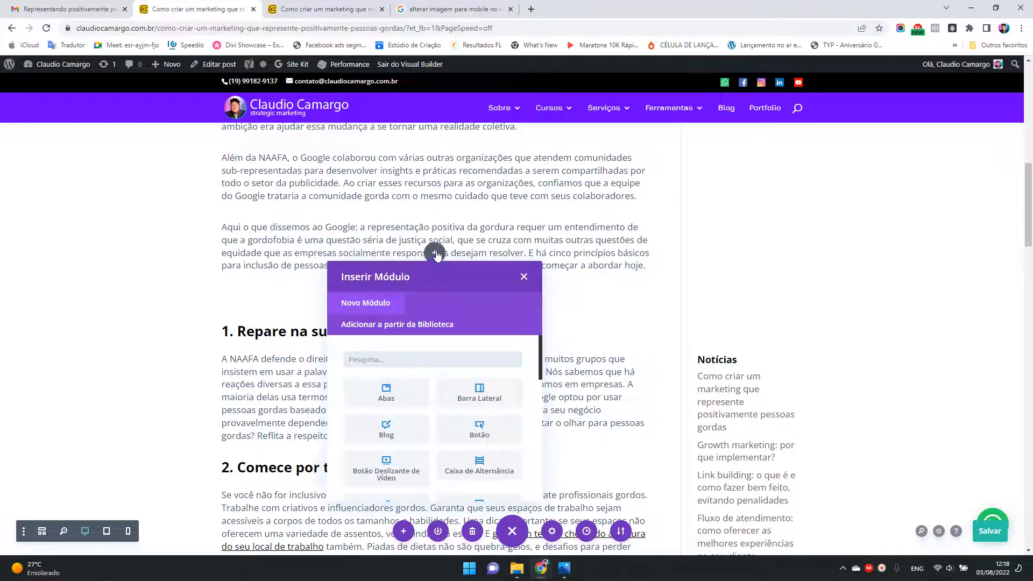
{"action": "type", "text": "ima"}
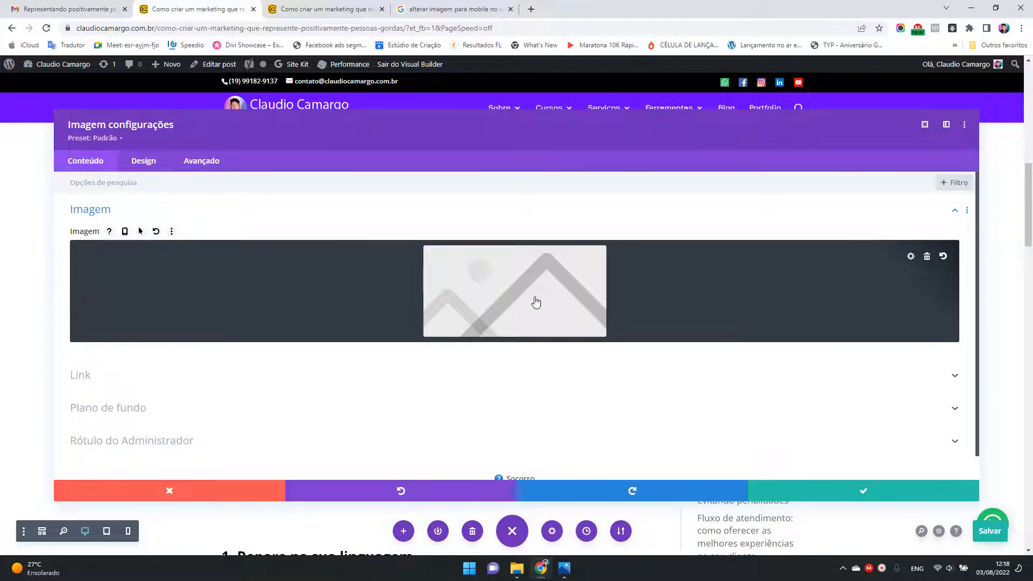
{"action": "left_click", "coordinate": [924, 124]}
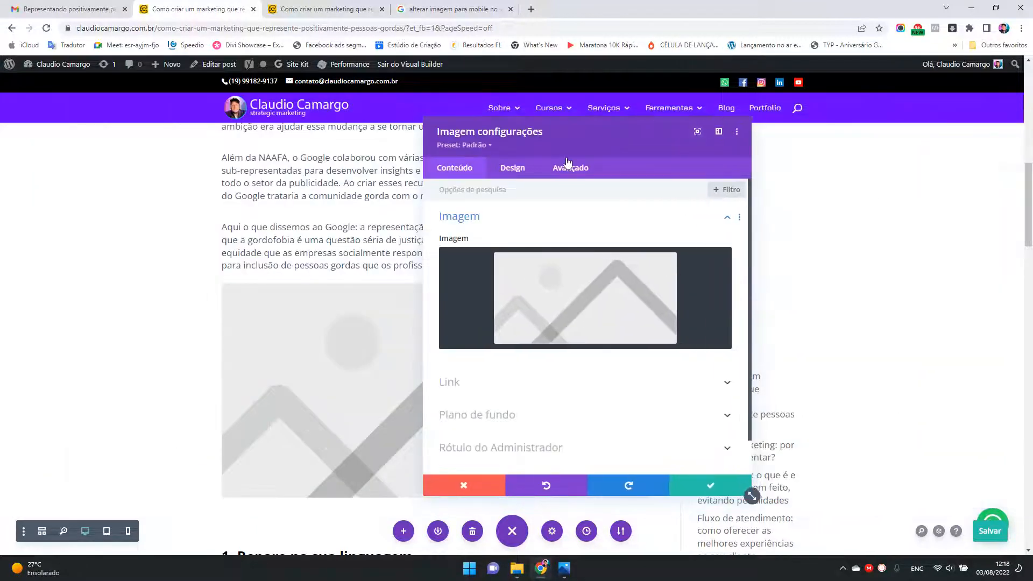
{"action": "left_click_drag", "start_coordinate": [612, 136], "coordinate": [848, 118]}
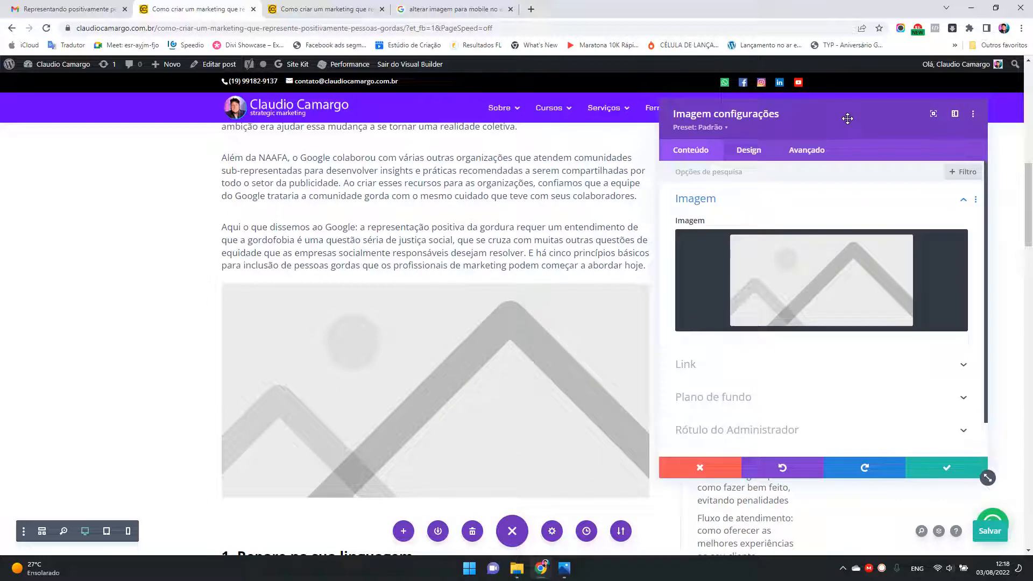
Step: Upload twg_plus_size_graphic1_desktop.png from the Área de Trabalho folder as the Image module's picture
{"action": "left_click", "coordinate": [827, 278]}
{"action": "left_click", "coordinate": [163, 112]}
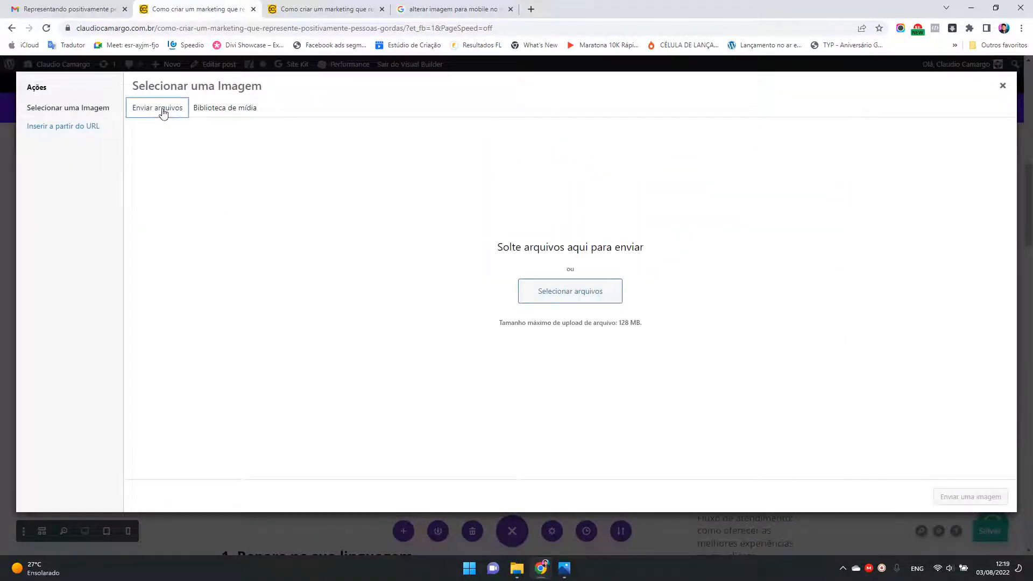
{"action": "left_click", "coordinate": [565, 297]}
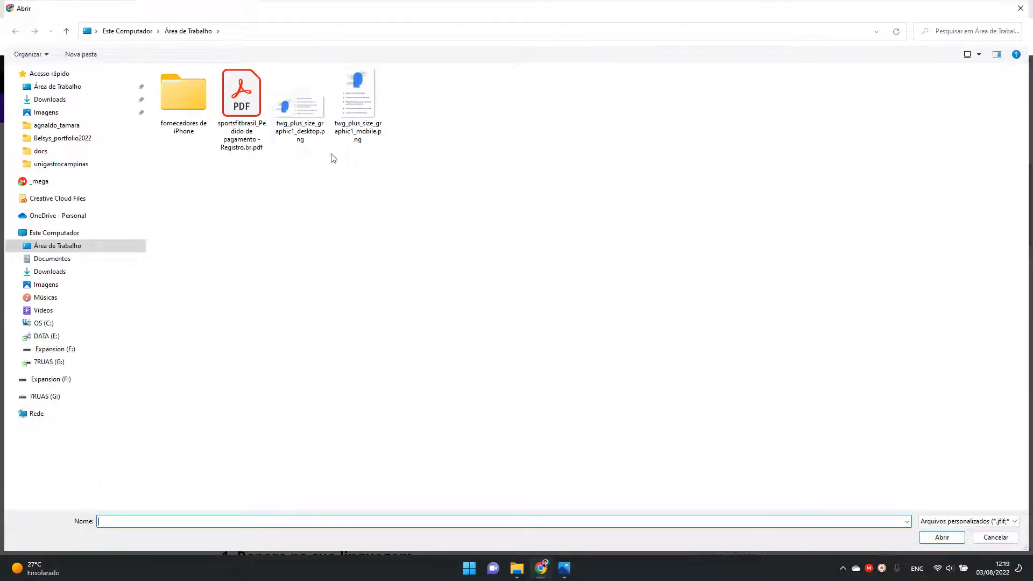
{"action": "left_click", "coordinate": [308, 115]}
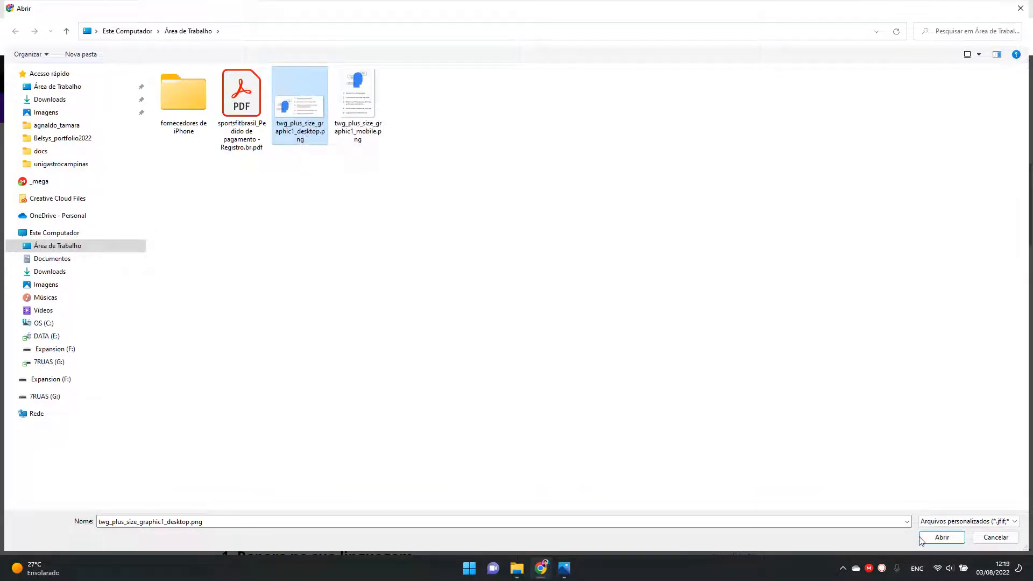
{"action": "left_click", "coordinate": [939, 536]}
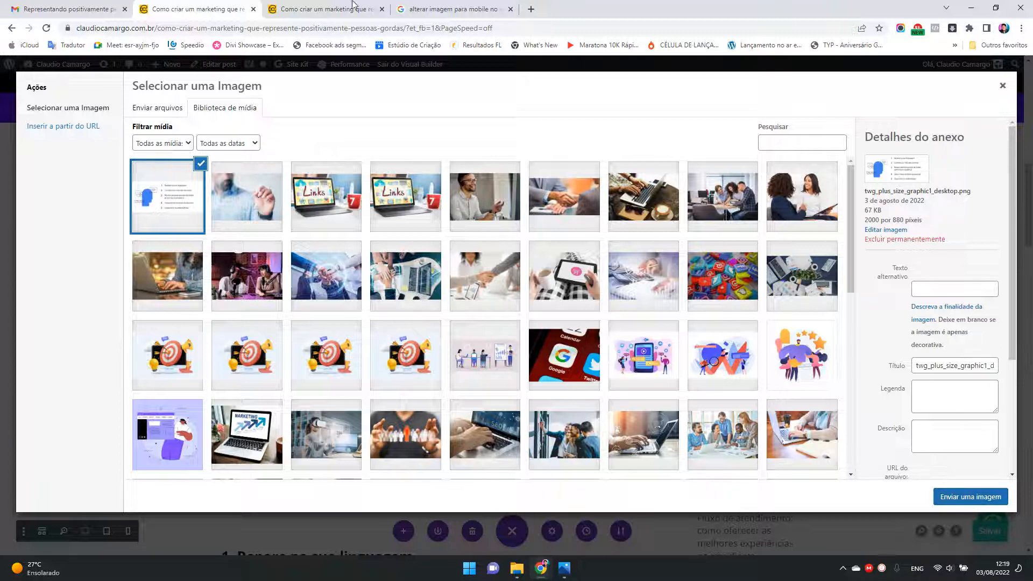
Step: Inspect the infographic in the published post and copy its alt text, returning to the image selection in the visual builder
{"action": "key", "text": "ctrl+Tab"}
{"action": "right_click", "coordinate": [433, 224]}
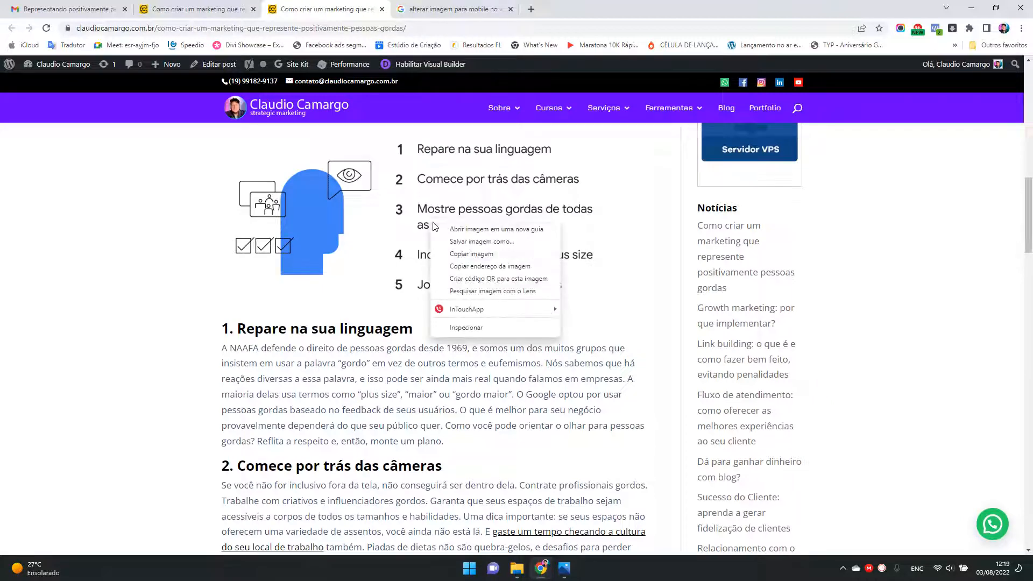
{"action": "left_click", "coordinate": [474, 327]}
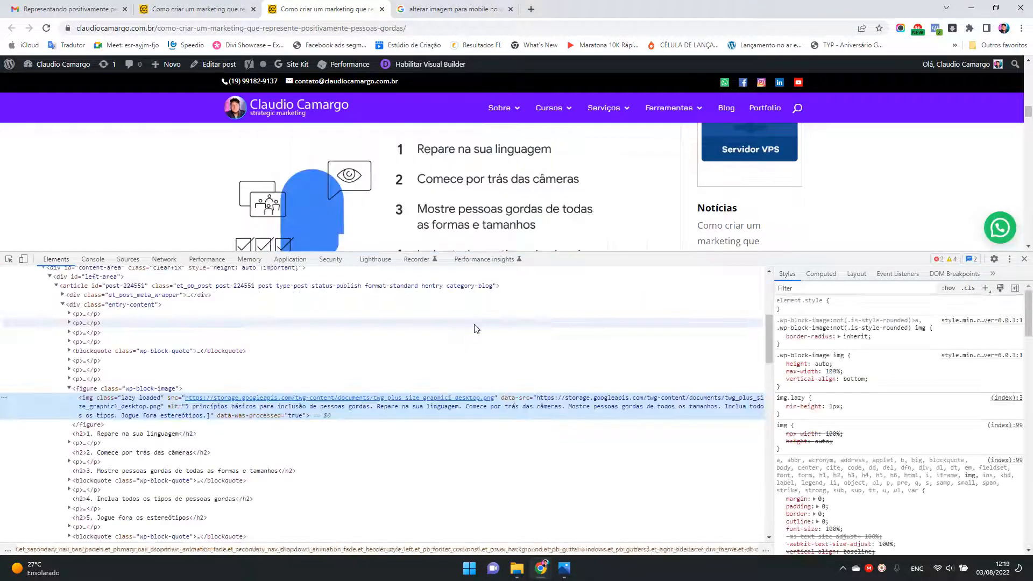
{"action": "double_click", "coordinate": [267, 409]}
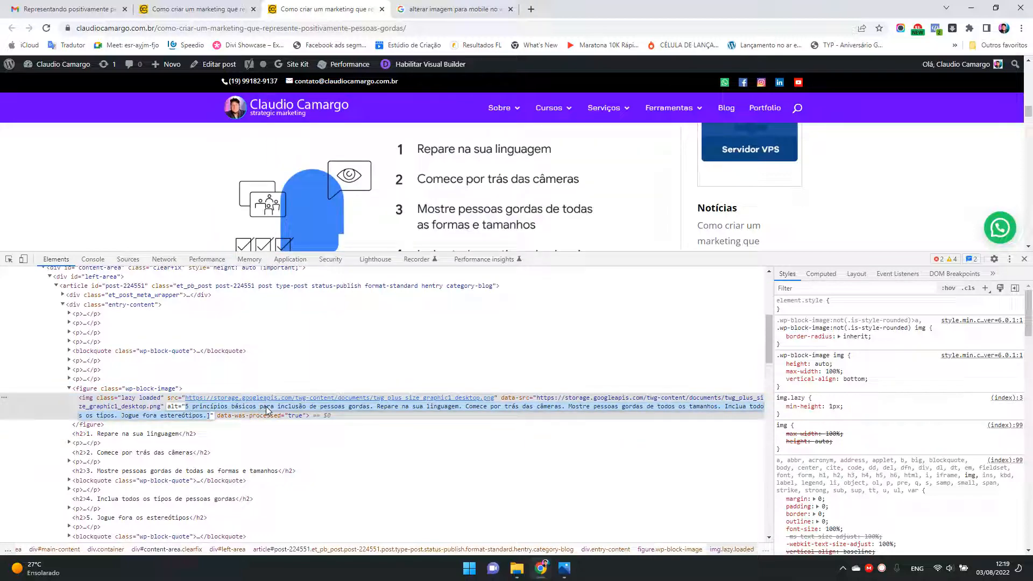
{"action": "left_click", "coordinate": [169, 9]}
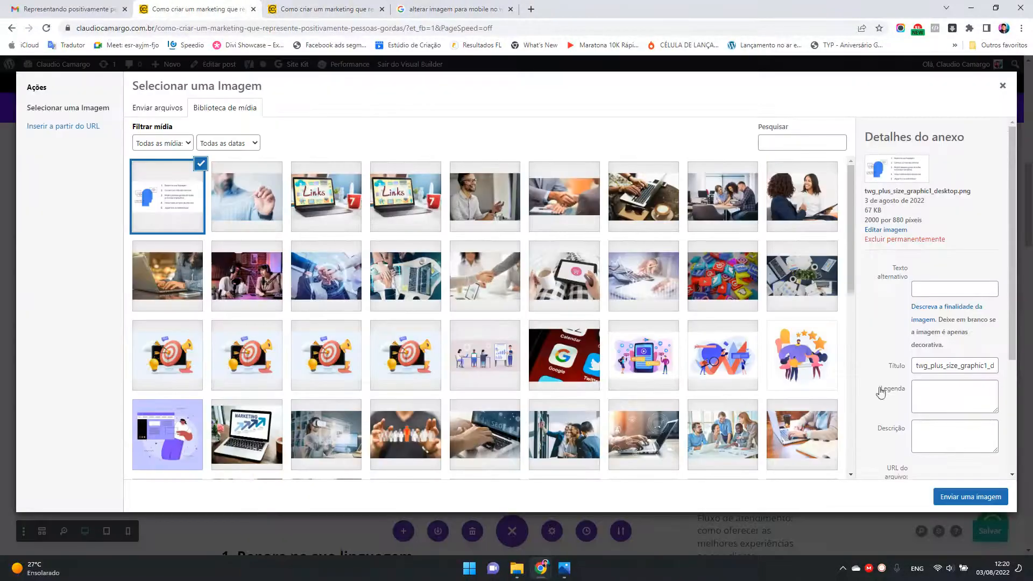
Step: Fill the uploaded image's description and alternative text with the copied "5 princípios básicos para inclusão de pessoas gordas" text, removing the description's stray closing bracket
{"action": "left_click", "coordinate": [944, 398]}
{"action": "left_click", "coordinate": [936, 431]}
{"action": "key", "text": "ctrl+v"}
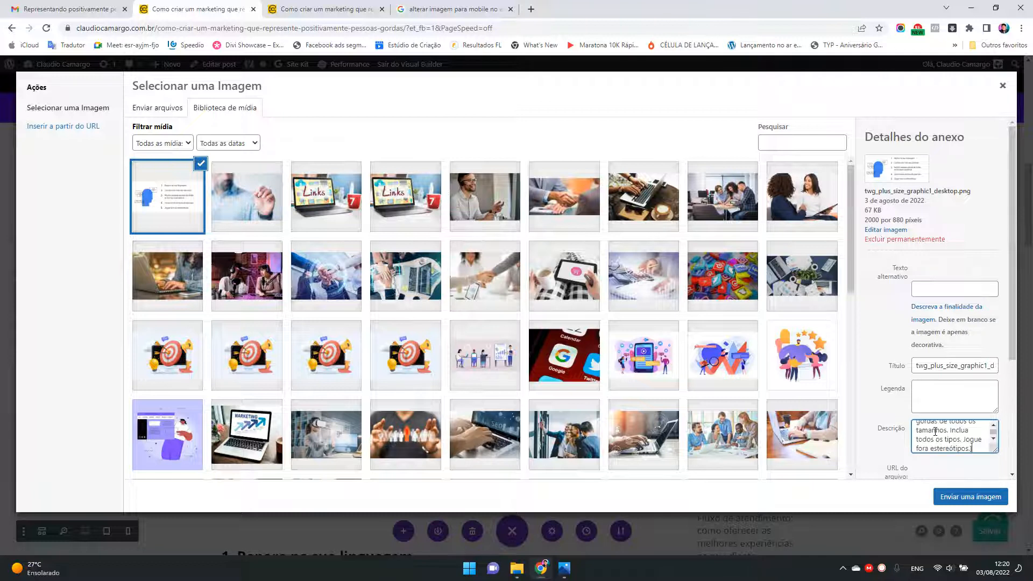
{"action": "key", "text": "BackSpace"}
{"action": "scroll", "coordinate": [968, 432], "scroll_direction": "up", "scroll_amount": 5}
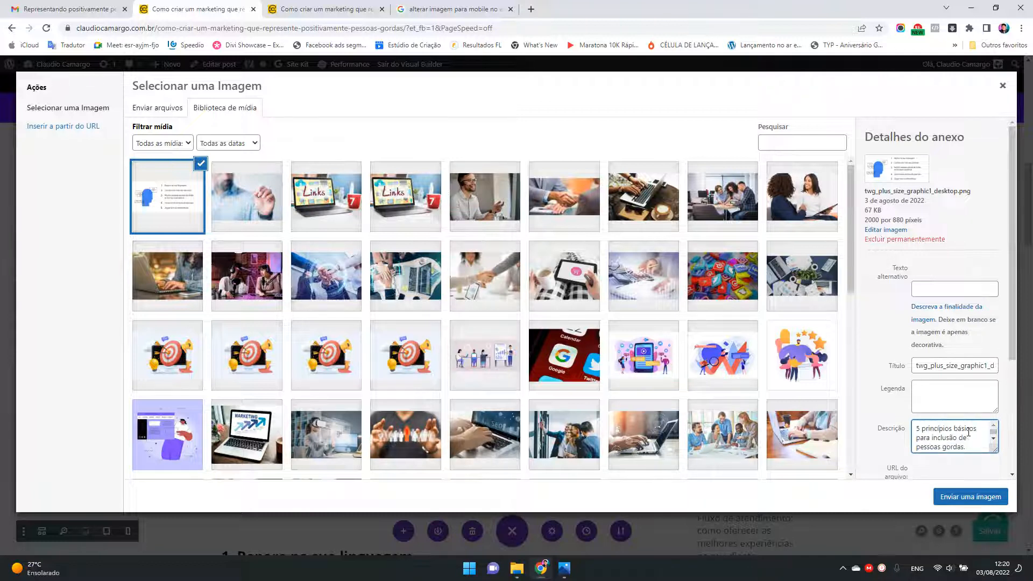
{"action": "left_click", "coordinate": [938, 285]}
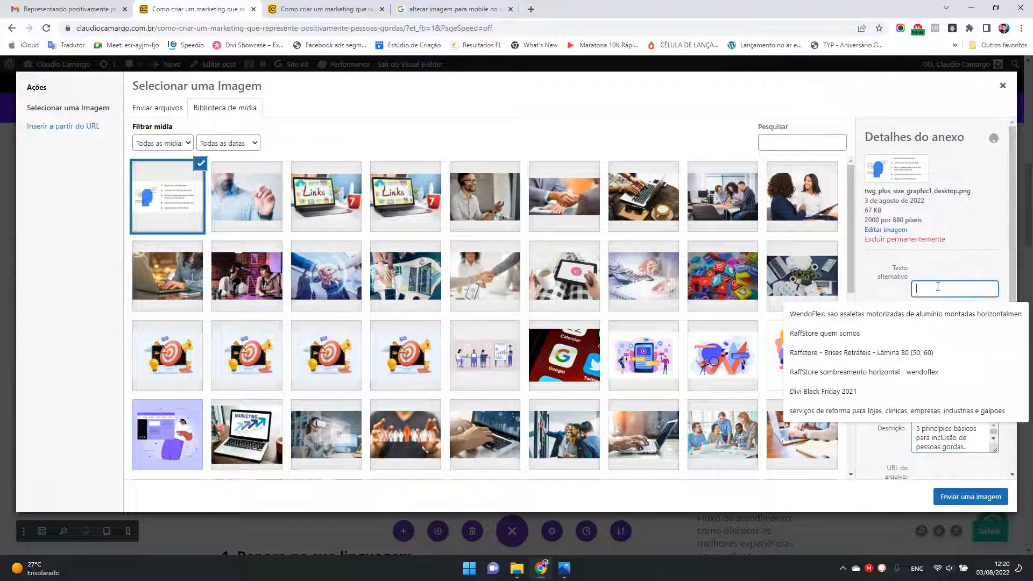
{"action": "key", "text": "ctrl+v"}
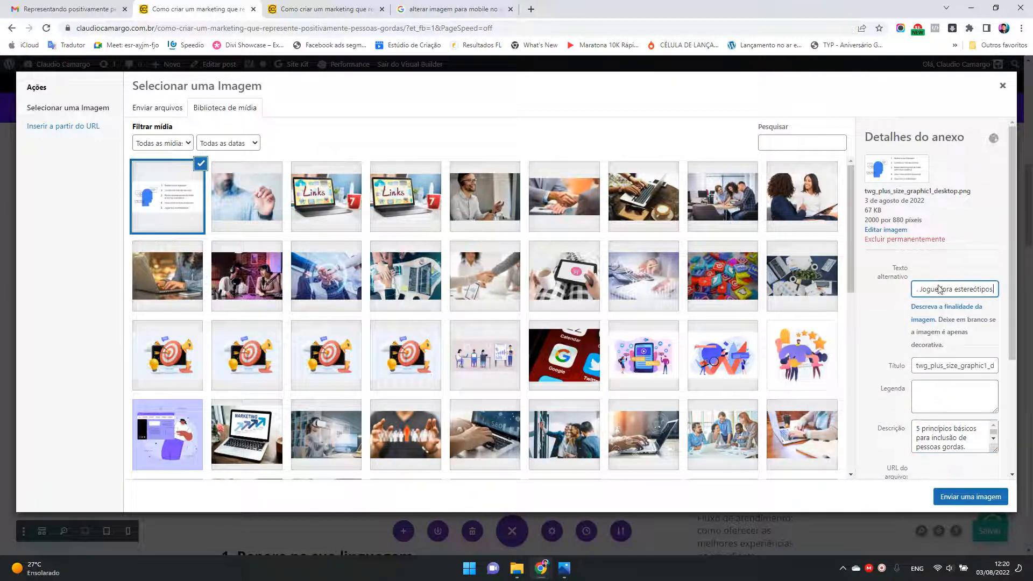
Step: Replace the uploaded image's title with the copied alt text, and insert the image into the module with its settings saved
{"action": "left_click_drag", "start_coordinate": [1022, 334], "coordinate": [1028, 394]}
{"action": "left_click", "coordinate": [981, 264]}
{"action": "key", "text": "ctrl+a"}
{"action": "key", "text": "ctrl+v"}
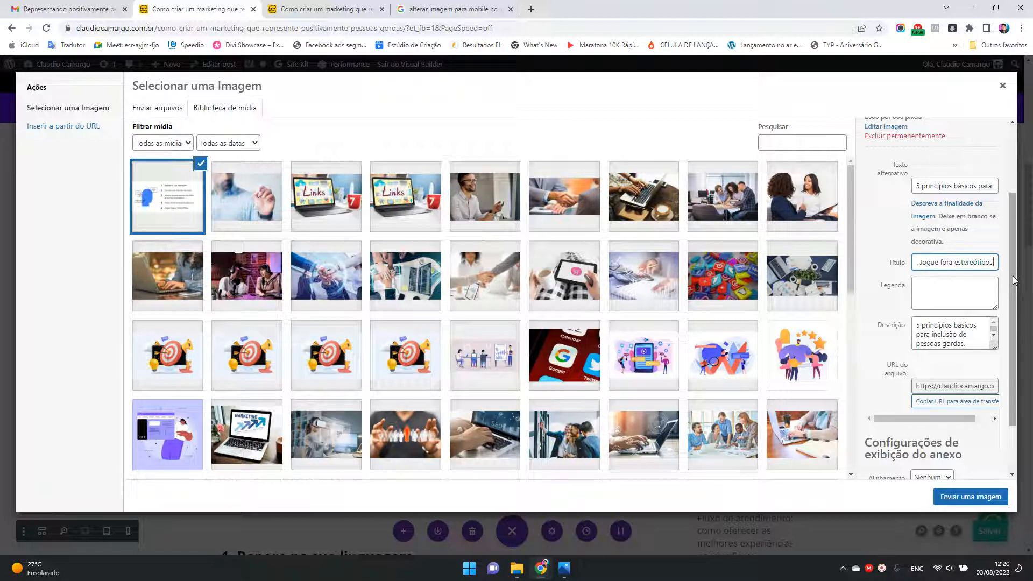
{"action": "left_click", "coordinate": [978, 498]}
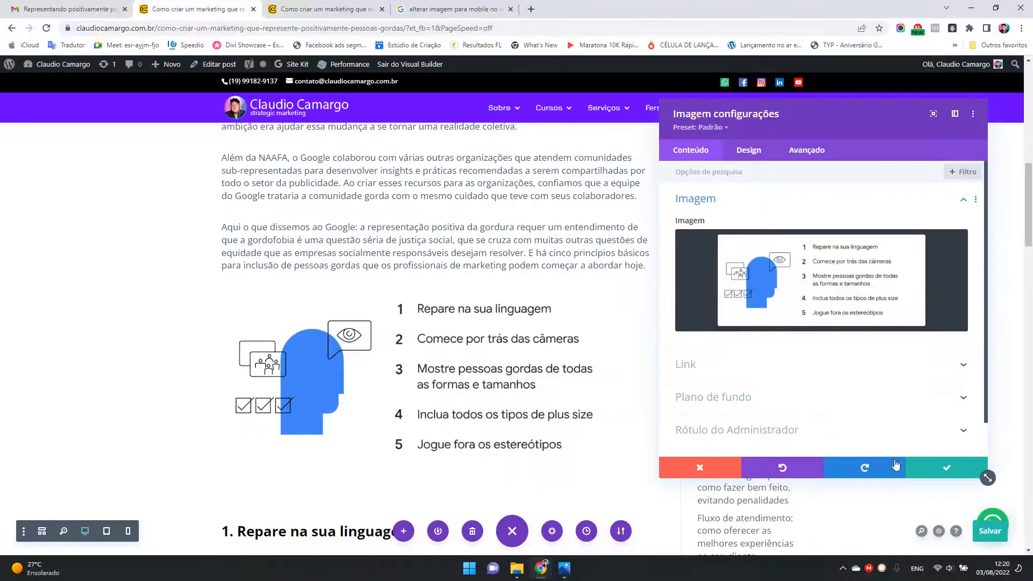
{"action": "left_click", "coordinate": [943, 469]}
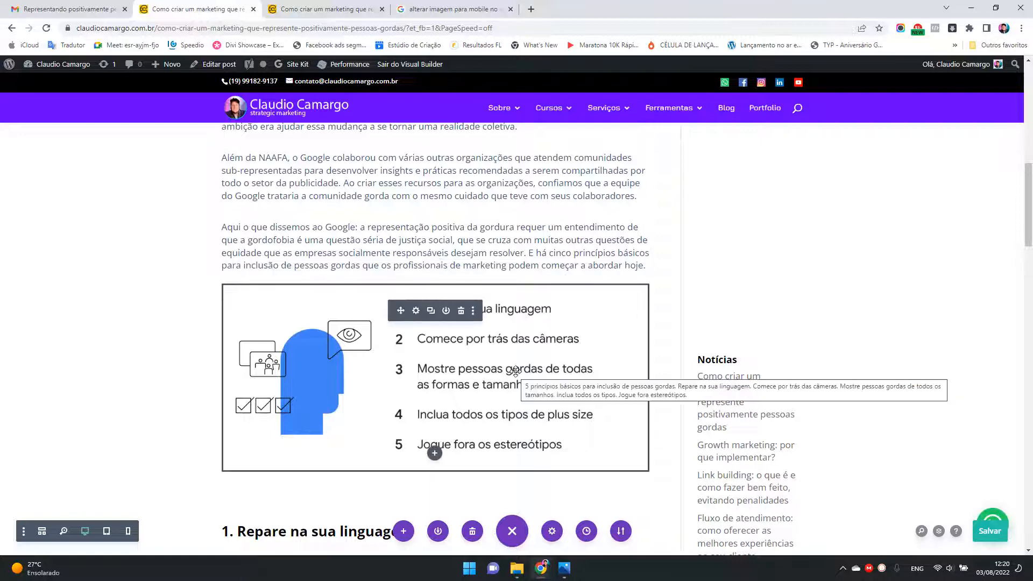
Step: Remove the blank space above the "1. Repare na sua linguagem" heading below the infographic, keeping its heading format
{"action": "scroll", "coordinate": [515, 371], "scroll_direction": "down", "scroll_amount": 4}
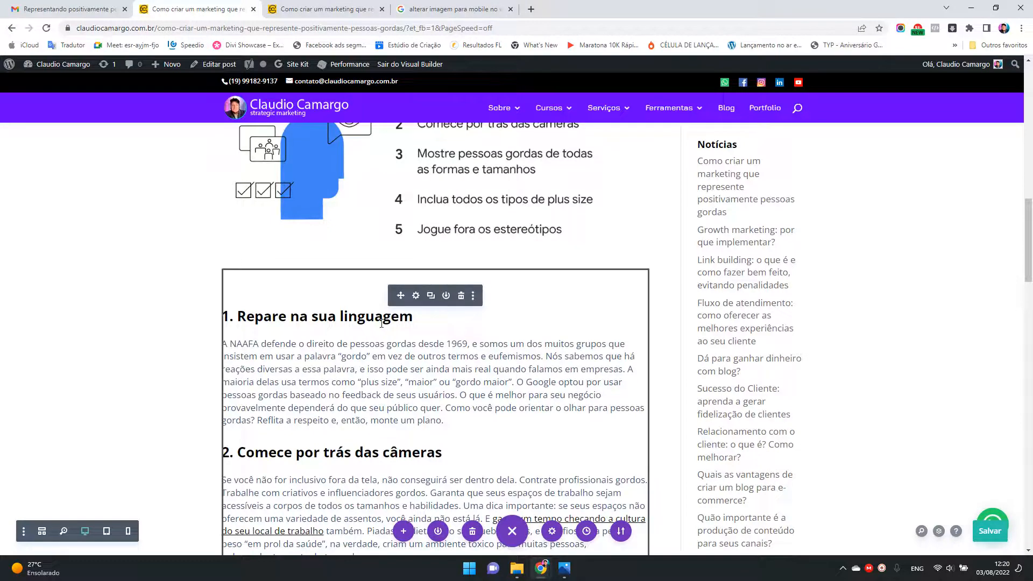
{"action": "left_click", "coordinate": [236, 316]}
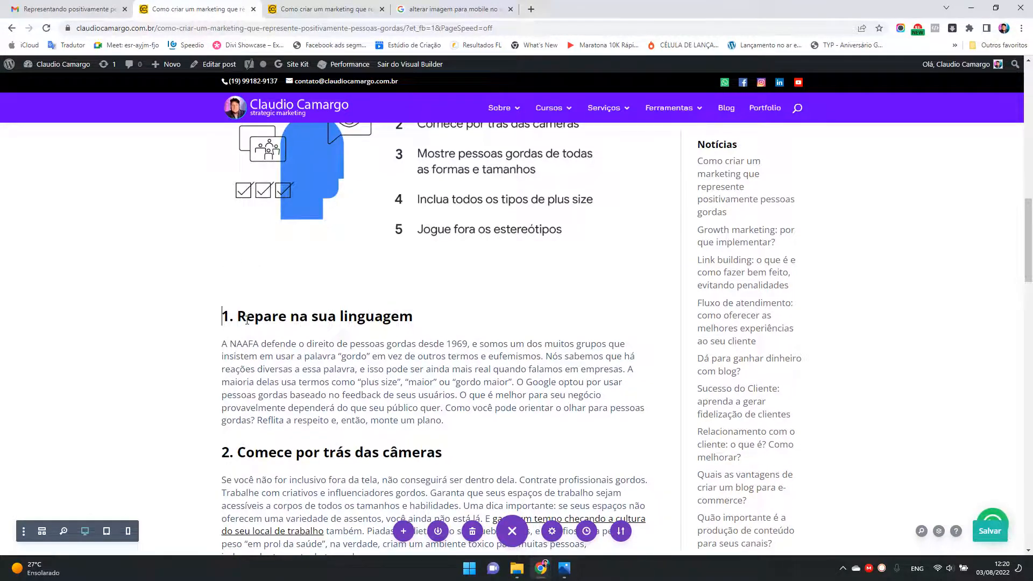
{"action": "key", "text": "BackSpace"}
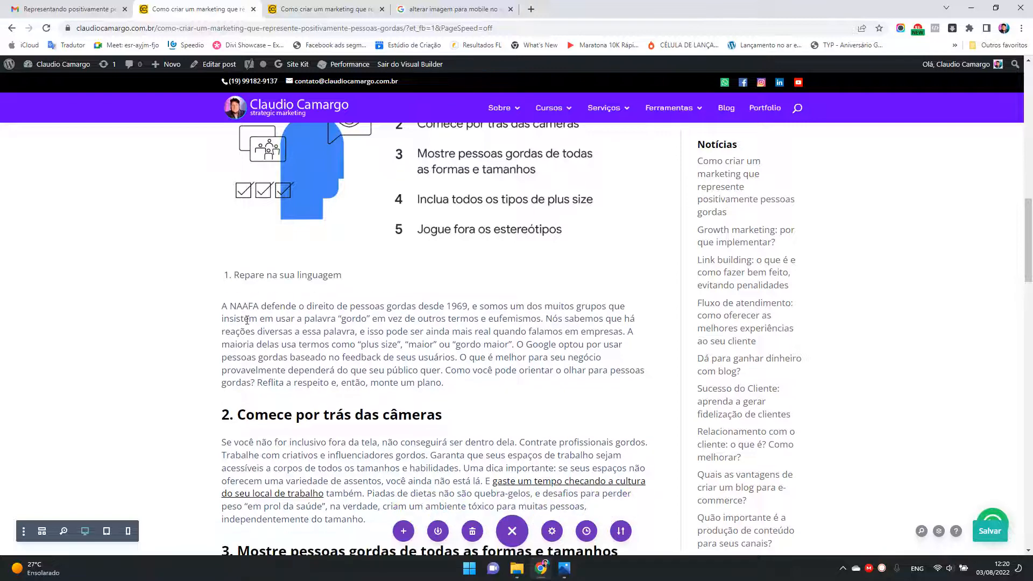
{"action": "key", "text": "ctrl+z"}
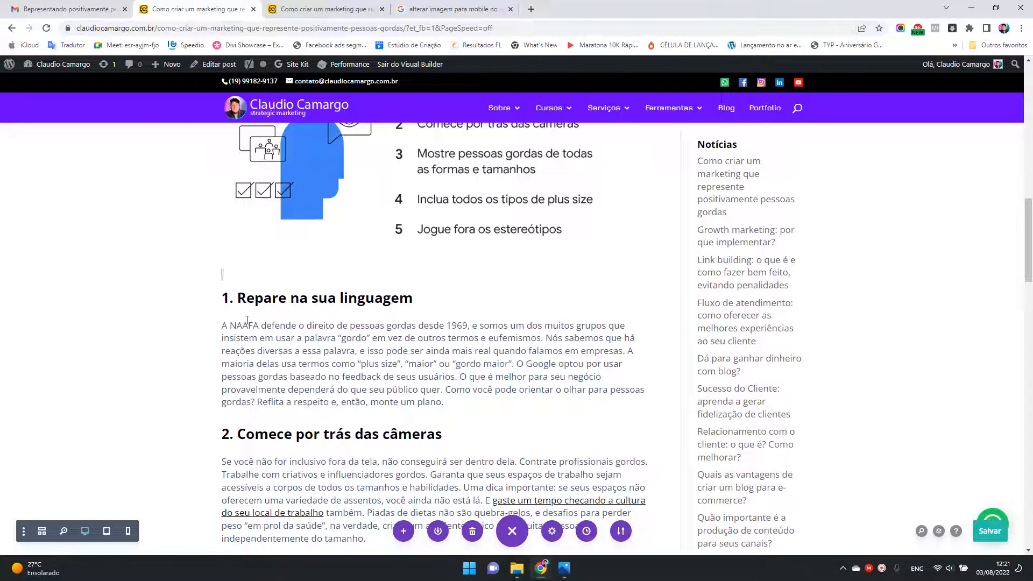
{"action": "key", "text": "Delete"}
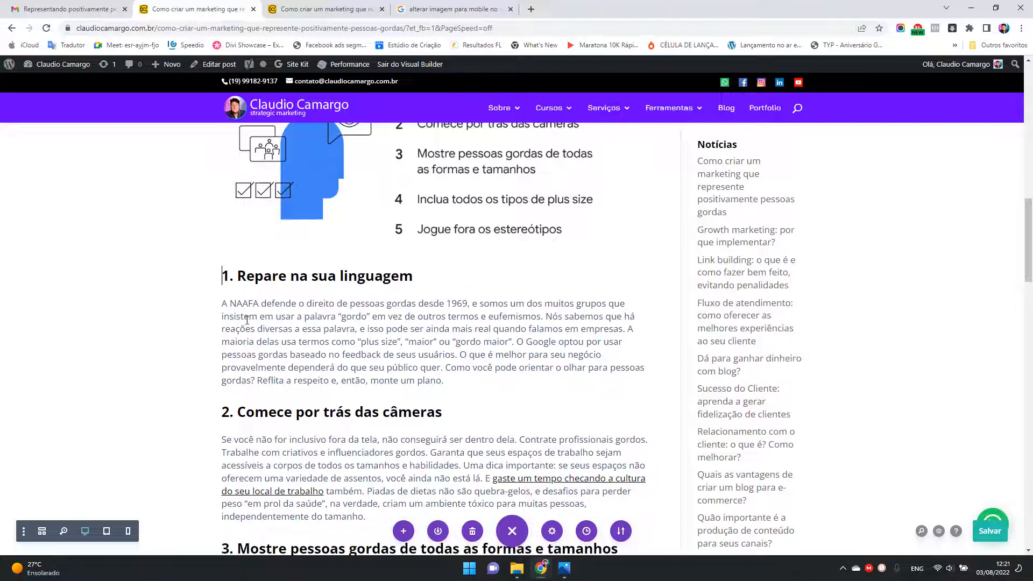
Step: Review the infographic's placement between the two text modules, checking the module order in wireframe view before returning to desktop view
{"action": "scroll", "coordinate": [509, 407], "scroll_direction": "up", "scroll_amount": 4}
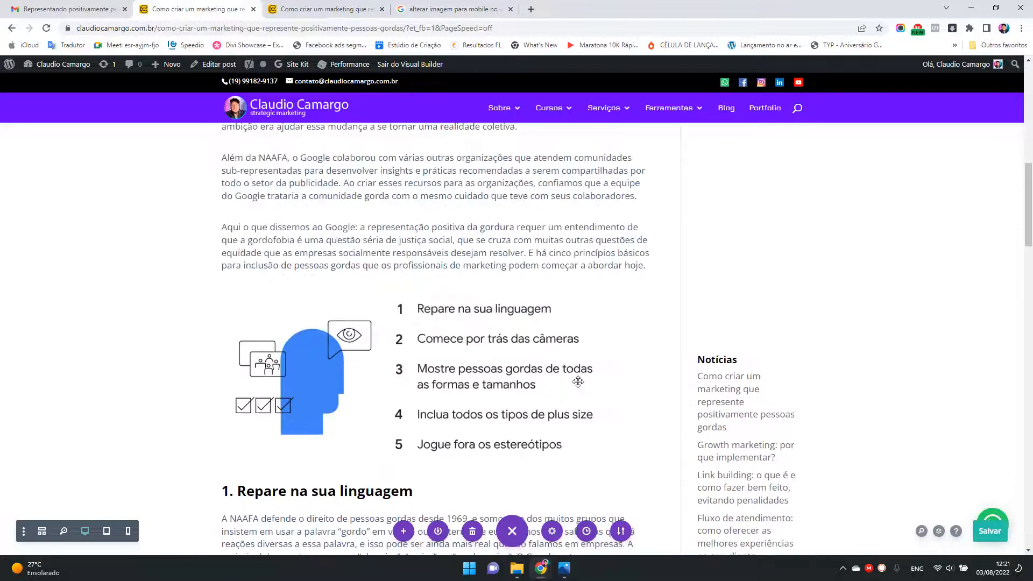
{"action": "scroll", "coordinate": [606, 387], "scroll_direction": "down", "scroll_amount": 2}
{"action": "scroll", "coordinate": [607, 388], "scroll_direction": "up", "scroll_amount": 1}
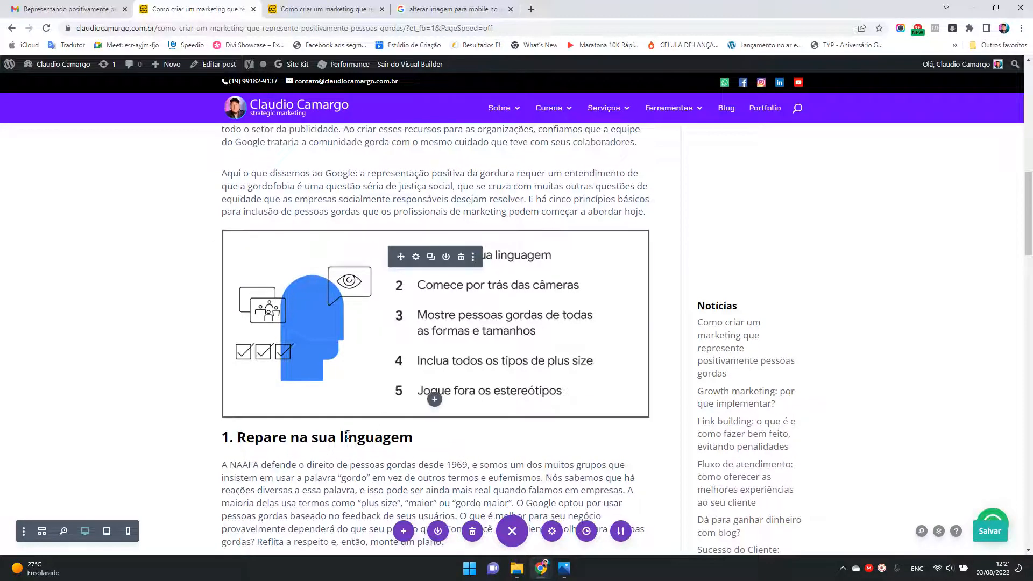
{"action": "scroll", "coordinate": [560, 326], "scroll_direction": "down", "scroll_amount": 2}
{"action": "scroll", "coordinate": [560, 326], "scroll_direction": "down", "scroll_amount": 3}
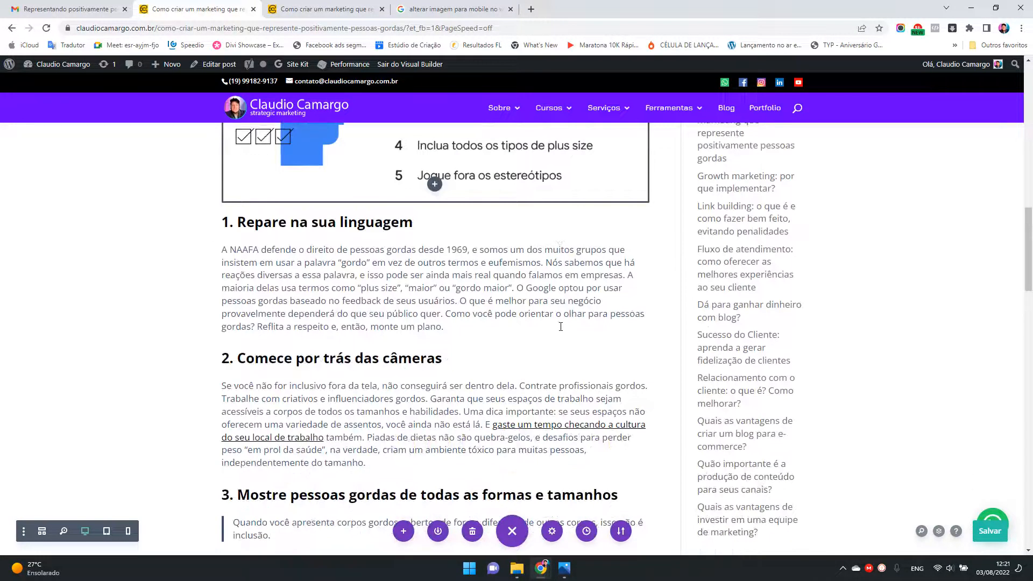
{"action": "scroll", "coordinate": [542, 300], "scroll_direction": "up", "scroll_amount": 8}
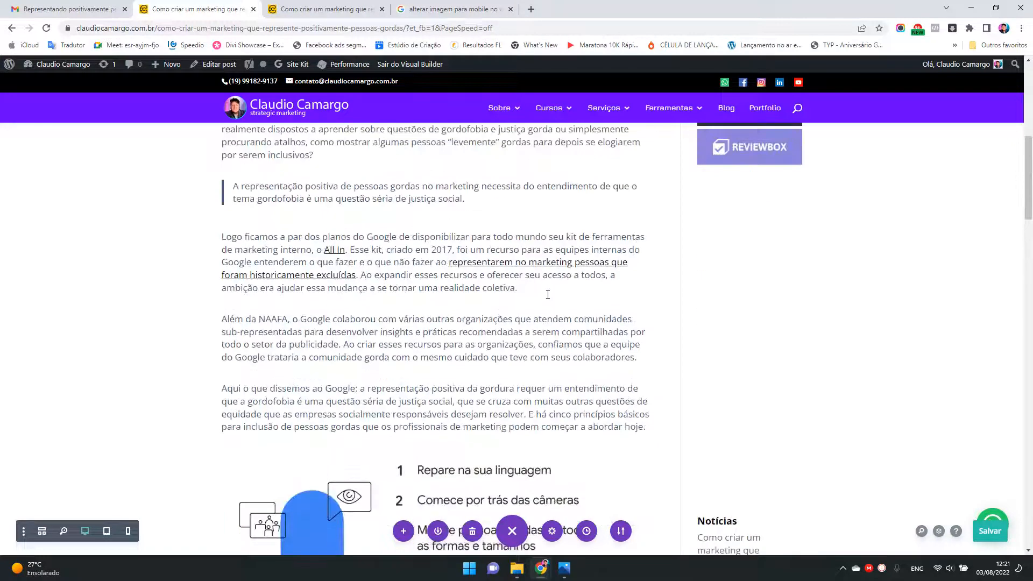
{"action": "left_click", "coordinate": [43, 533]}
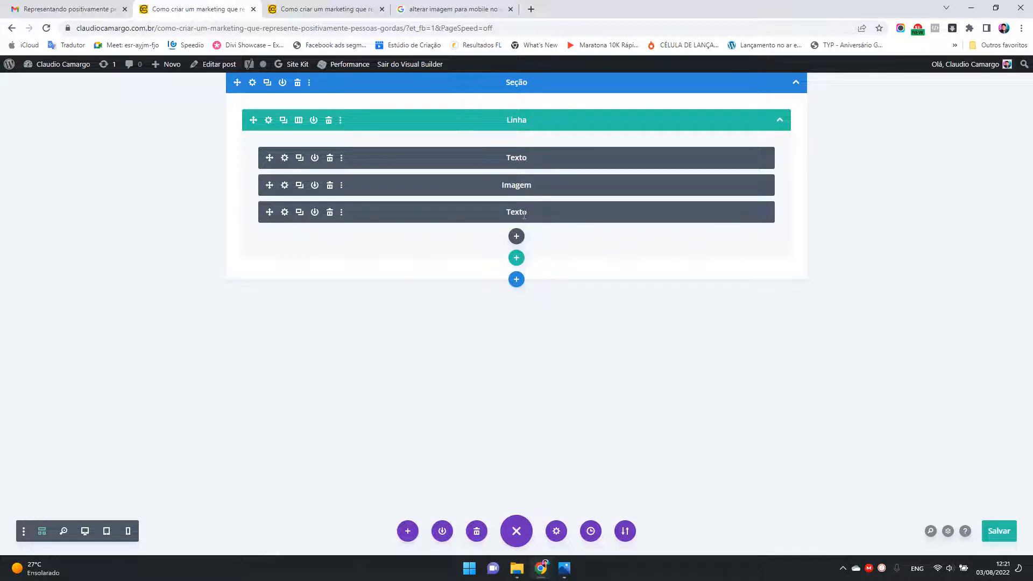
{"action": "left_click", "coordinate": [85, 531]}
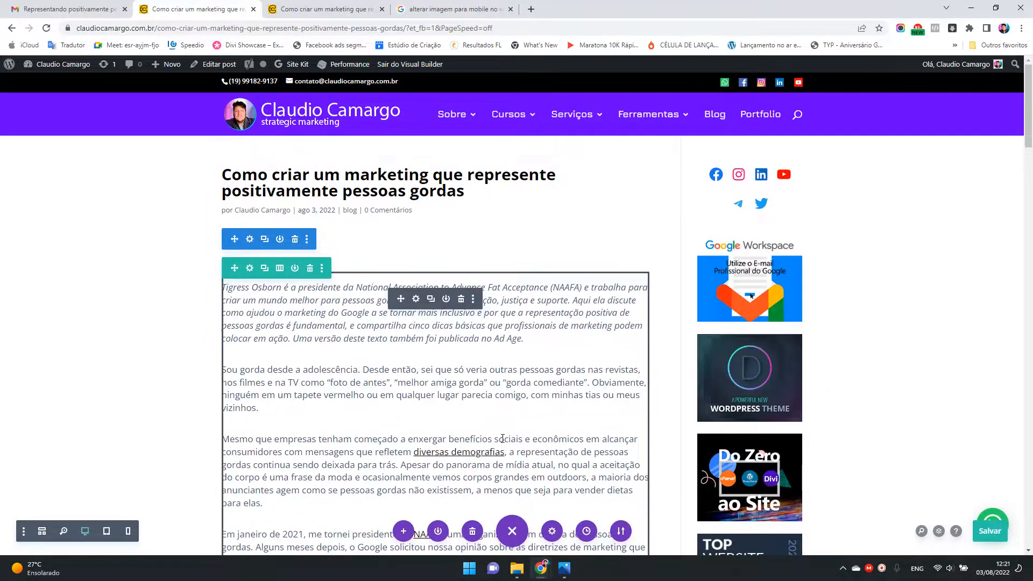
Step: Enable responsive options for the picture in the infographic's Image module and switch through tablet to the phone version
{"action": "scroll", "coordinate": [502, 439], "scroll_direction": "down", "scroll_amount": 14}
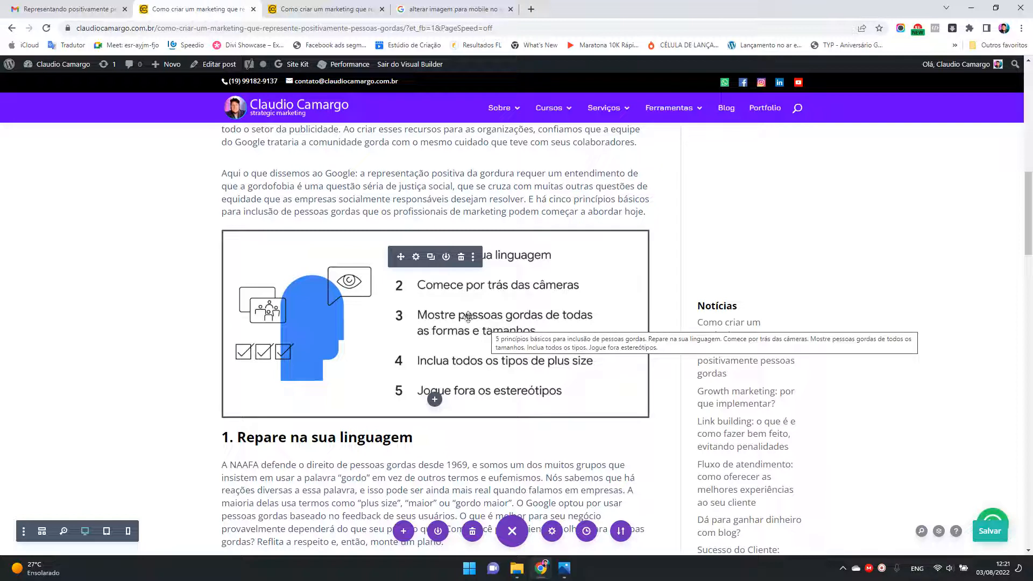
{"action": "left_click", "coordinate": [416, 257]}
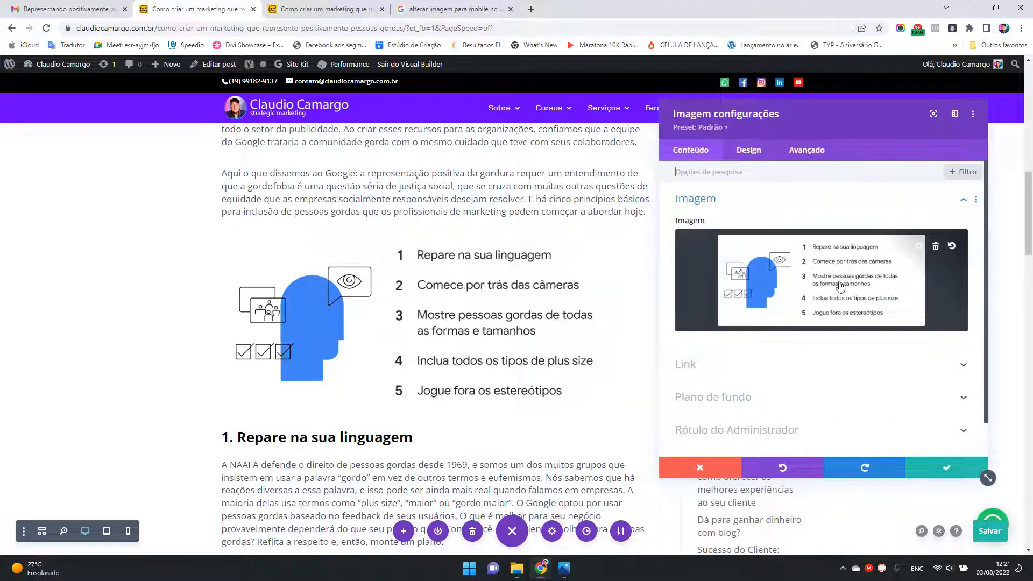
{"action": "left_click_drag", "start_coordinate": [828, 115], "coordinate": [614, 120]}
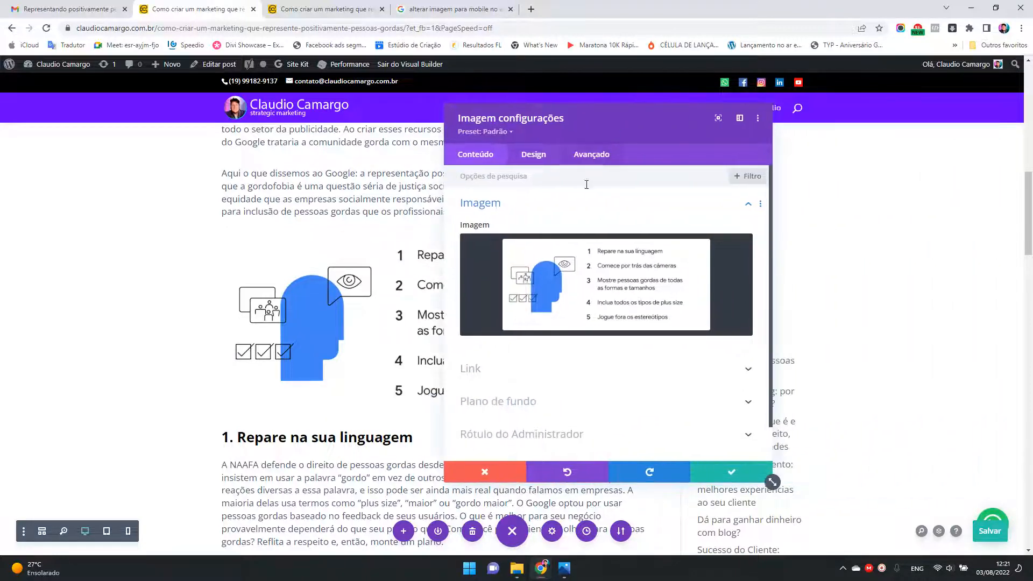
{"action": "mouse_move", "coordinate": [555, 271]}
{"action": "mouse_move", "coordinate": [526, 241]}
{"action": "left_click", "coordinate": [515, 226]}
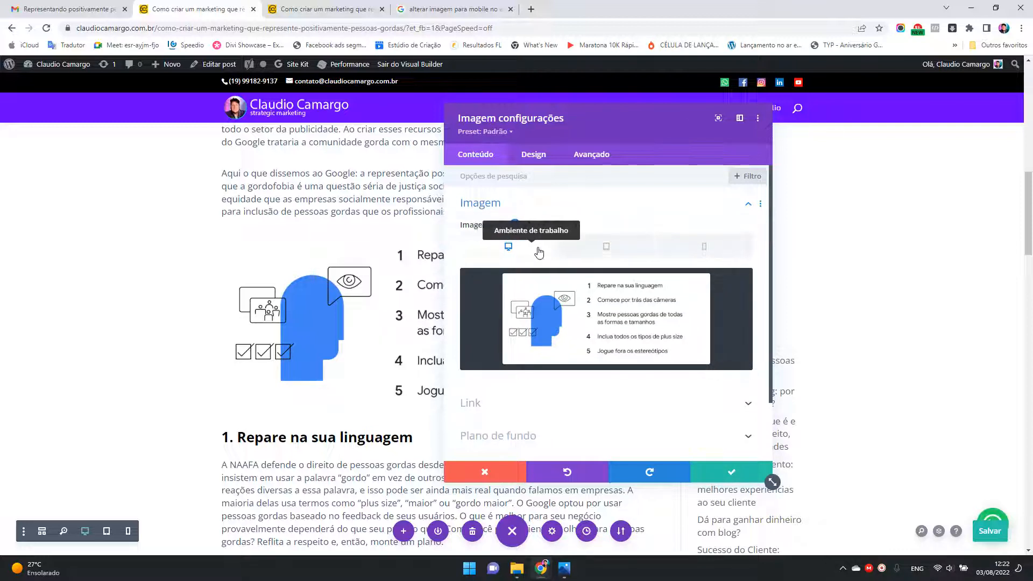
{"action": "left_click", "coordinate": [616, 247]}
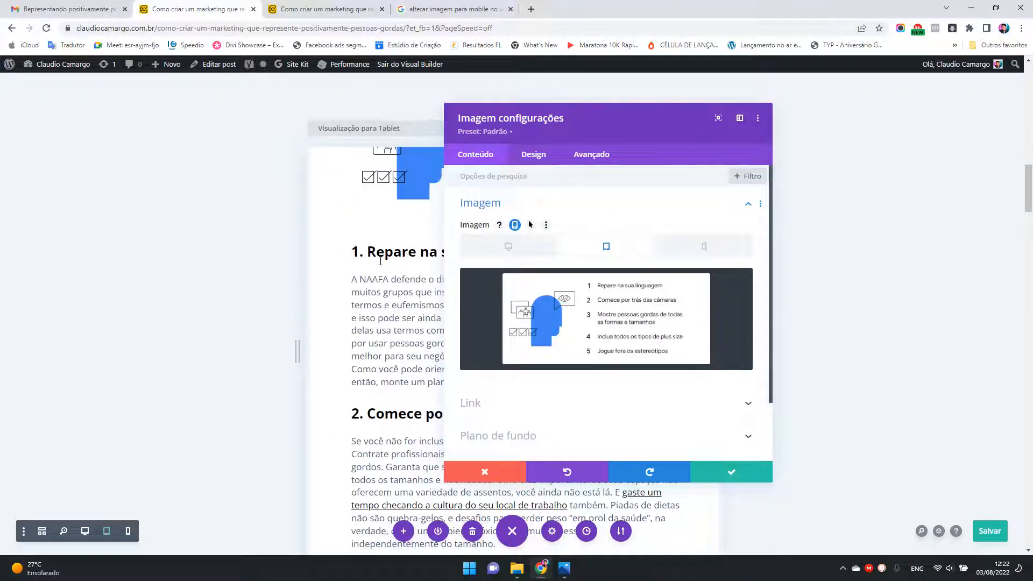
{"action": "left_click_drag", "start_coordinate": [601, 124], "coordinate": [791, 129]}
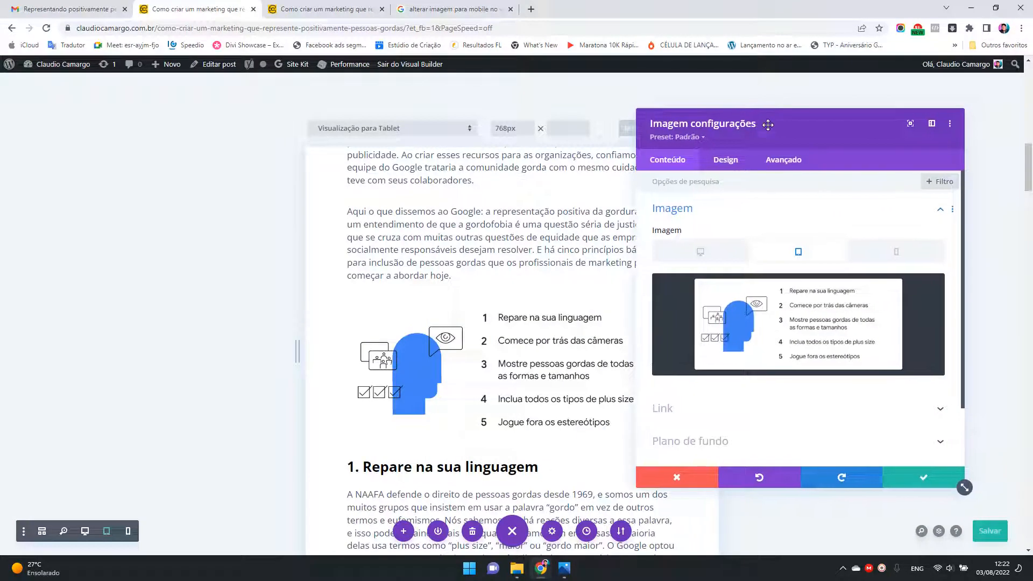
{"action": "left_click", "coordinate": [895, 252]}
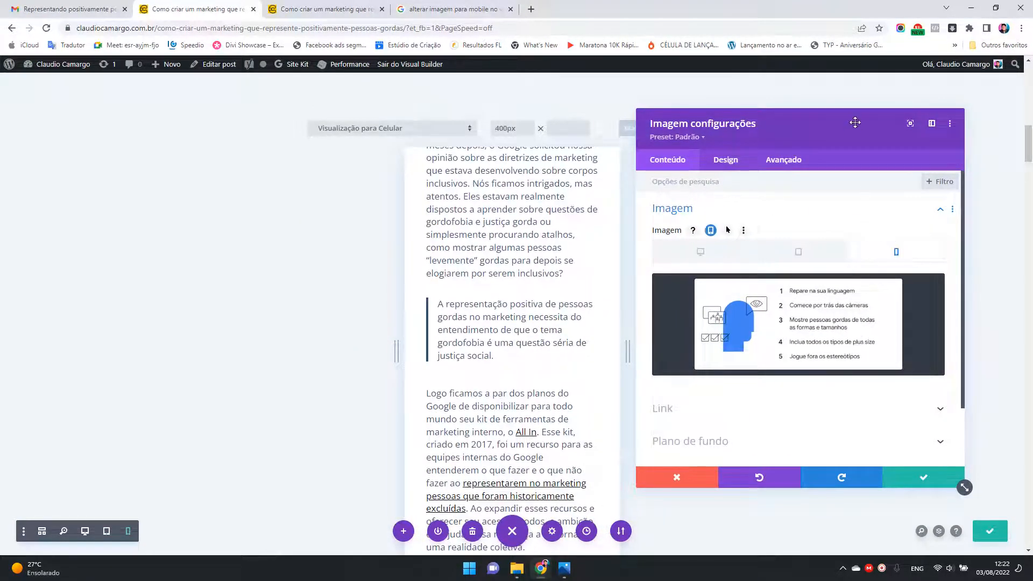
Step: Upload twg_plus_size_graphic1_mobile.png from the Área de Trabalho folder as the Image module's phone picture
{"action": "left_click_drag", "start_coordinate": [857, 129], "coordinate": [277, 162]}
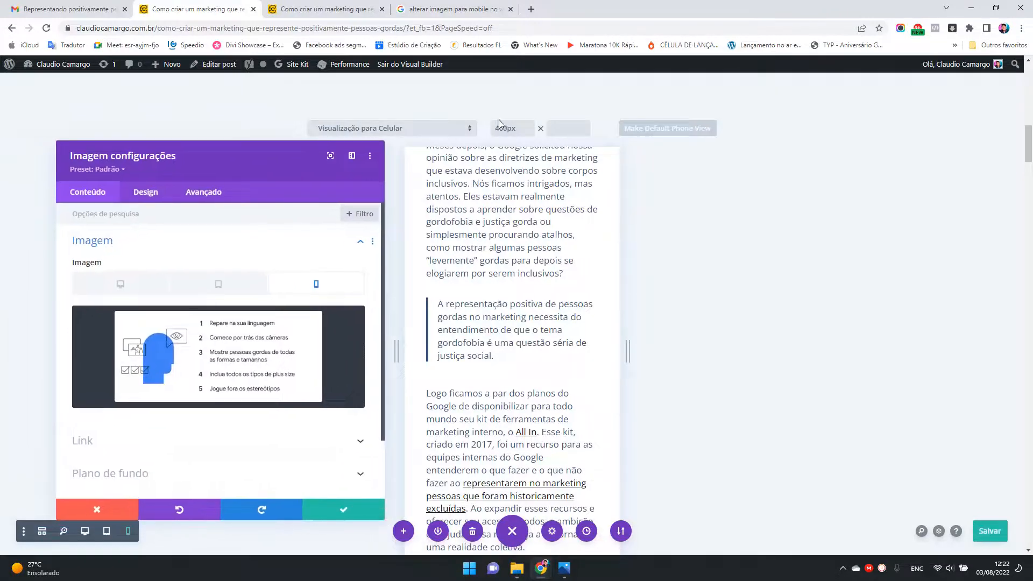
{"action": "scroll", "coordinate": [535, 328], "scroll_direction": "up", "scroll_amount": 1}
{"action": "scroll", "coordinate": [534, 329], "scroll_direction": "up", "scroll_amount": 15}
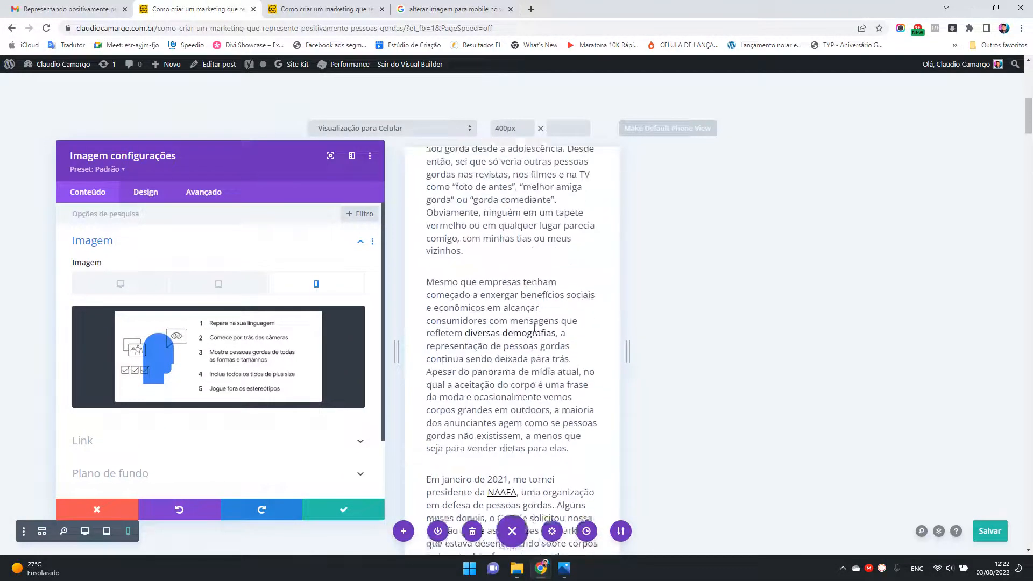
{"action": "scroll", "coordinate": [534, 328], "scroll_direction": "down", "scroll_amount": 6}
{"action": "scroll", "coordinate": [534, 329], "scroll_direction": "down", "scroll_amount": 20}
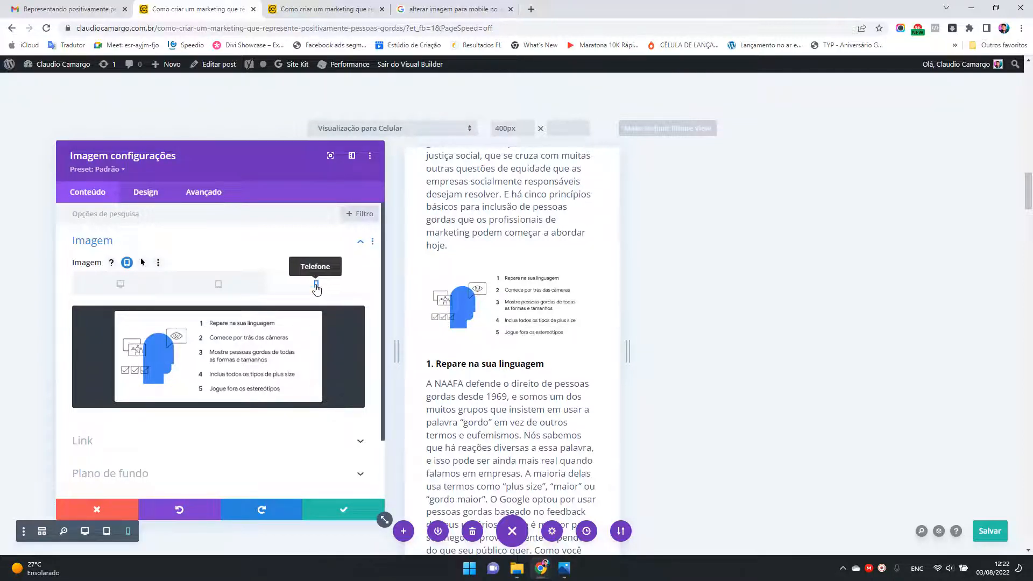
{"action": "mouse_move", "coordinate": [295, 365]}
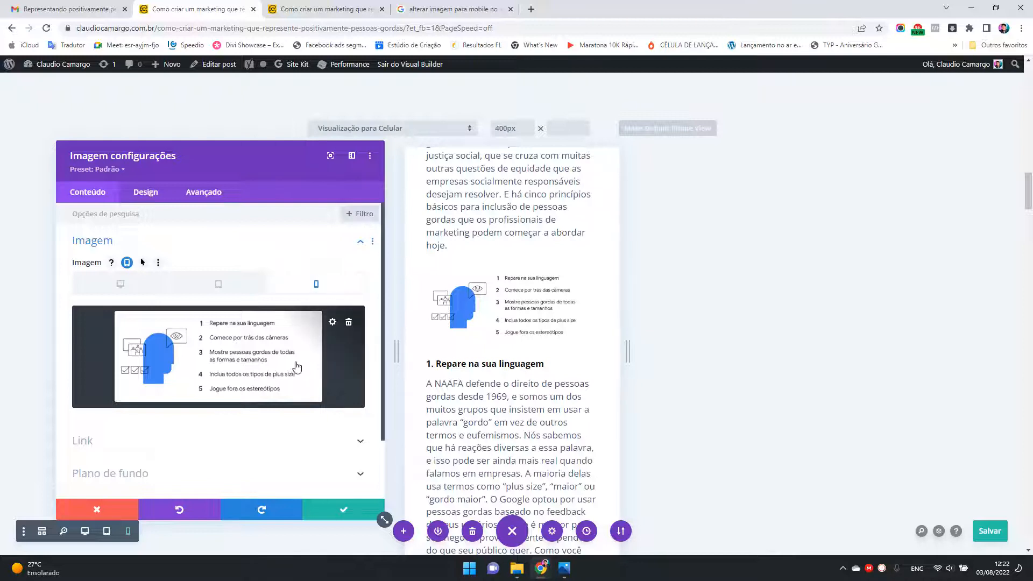
{"action": "left_click", "coordinate": [332, 321]}
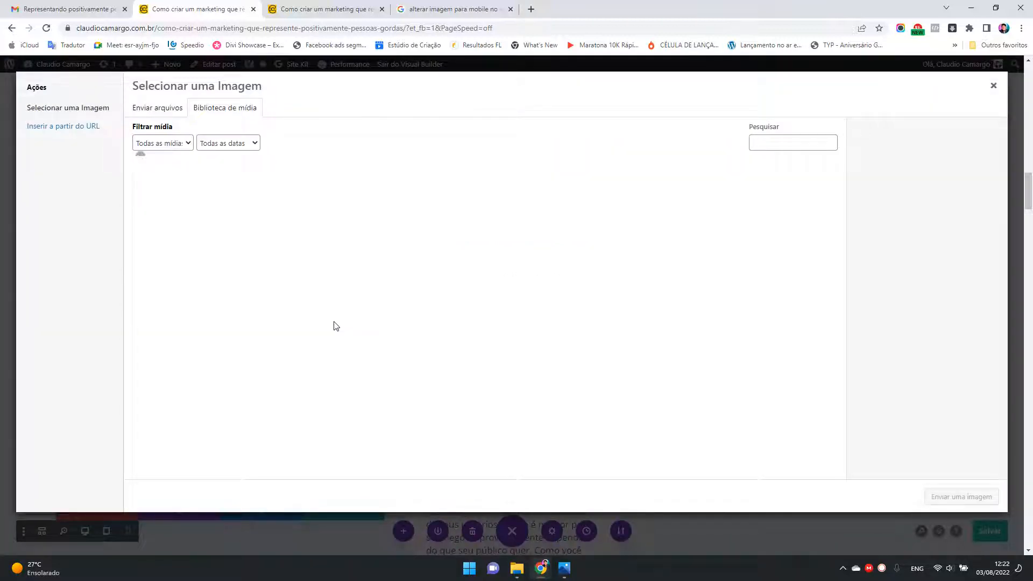
{"action": "left_click", "coordinate": [178, 111]}
{"action": "left_click", "coordinate": [583, 292]}
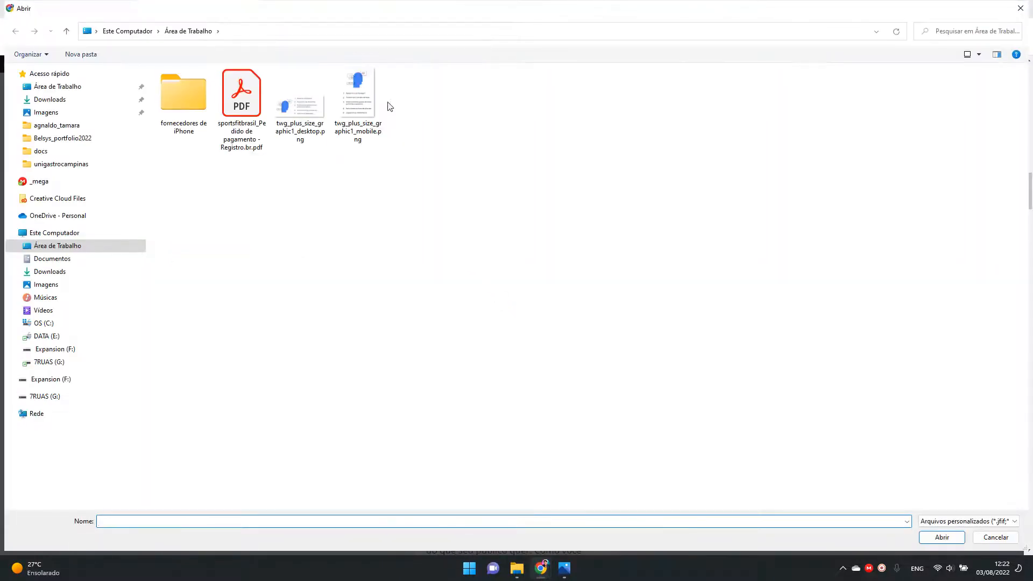
{"action": "left_click", "coordinate": [367, 89]}
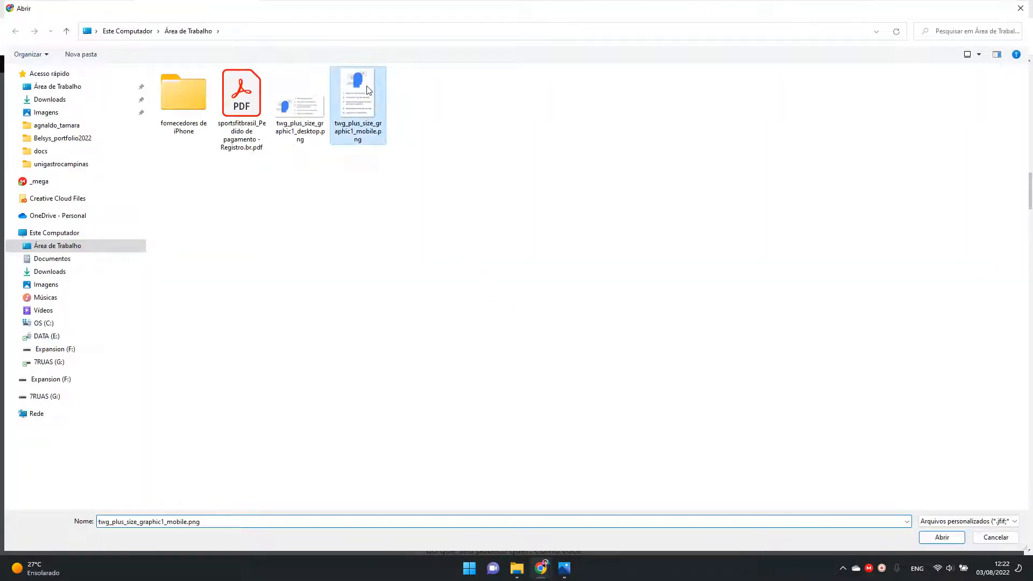
{"action": "left_click", "coordinate": [936, 538]}
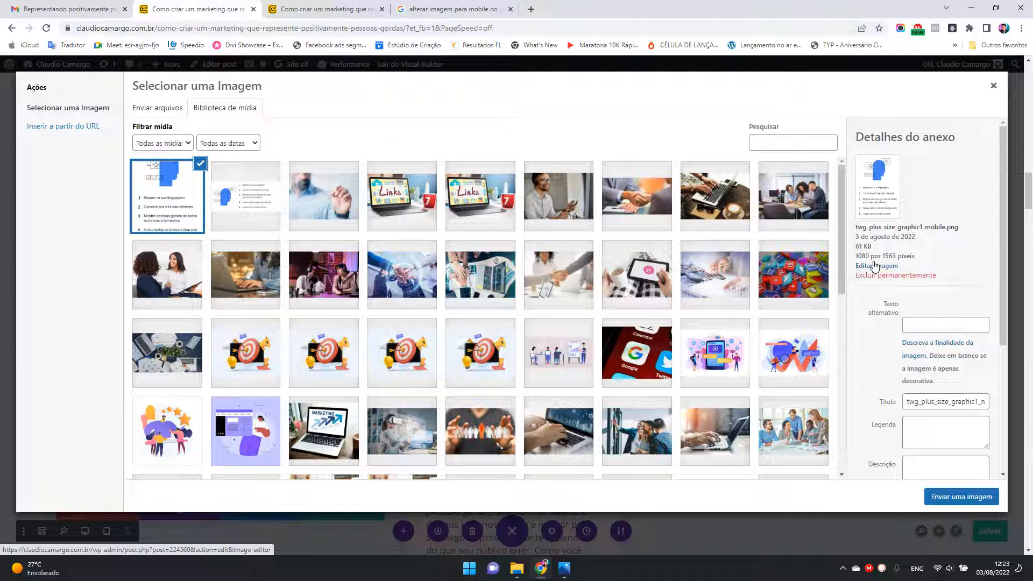
{"action": "double_click", "coordinate": [859, 246]}
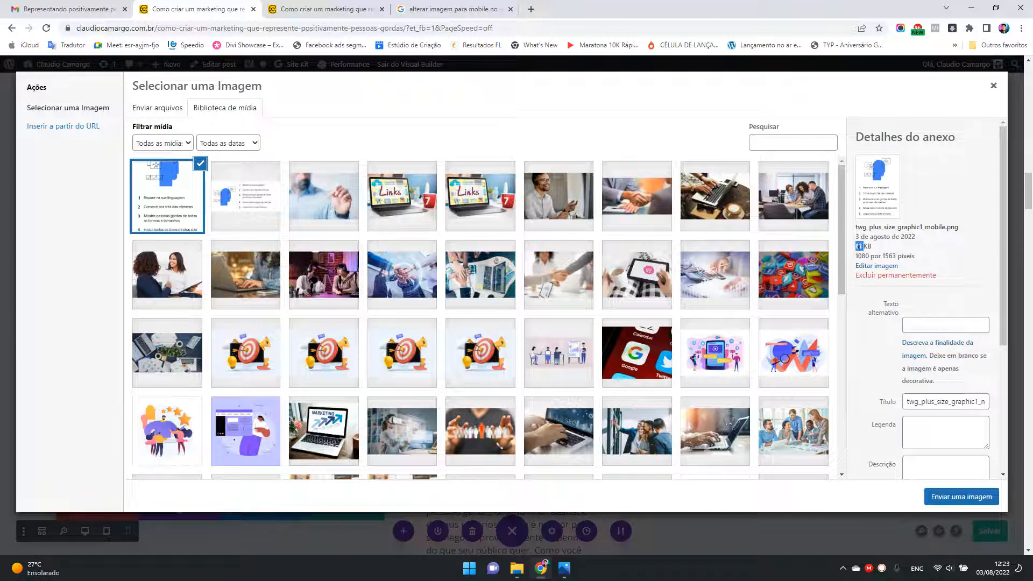
{"action": "left_click", "coordinate": [959, 228]}
{"action": "double_click", "coordinate": [954, 228]}
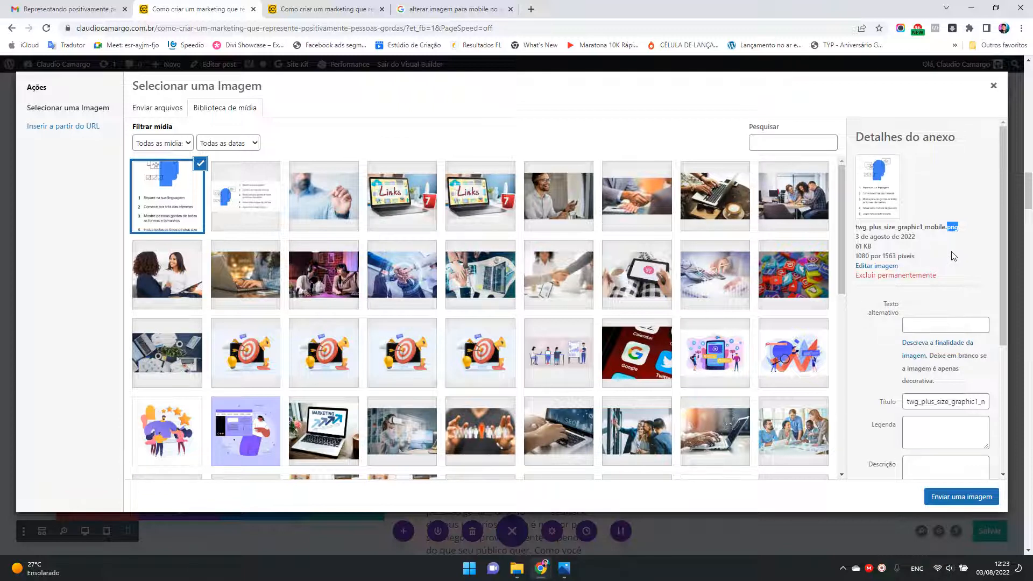
Step: Fill the mobile image's description with the copied "5 princípios básicos para inclusão de pessoas gordas" alt text
{"action": "left_click", "coordinate": [322, 9]}
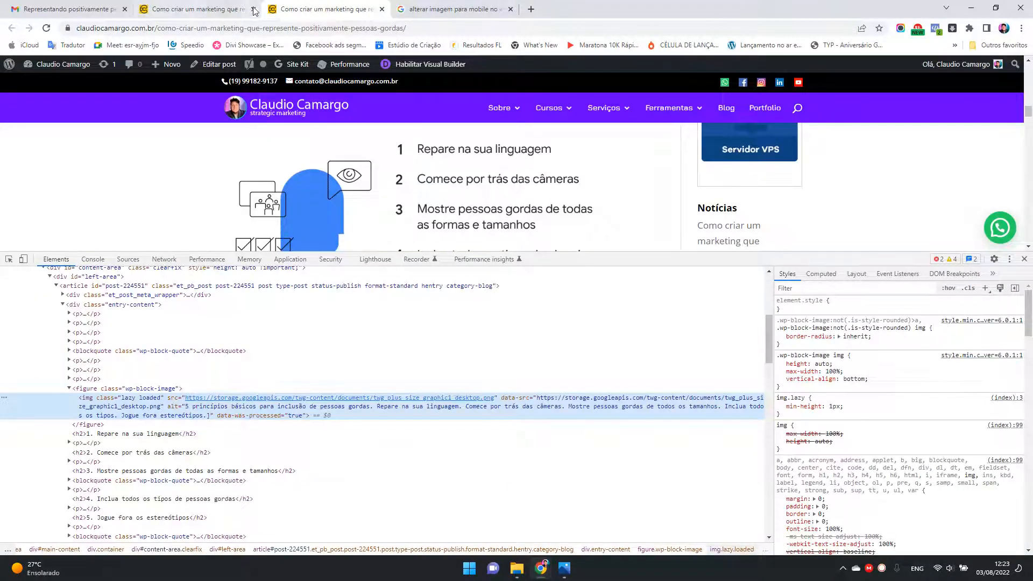
{"action": "left_click", "coordinate": [194, 9]}
{"action": "left_click", "coordinate": [952, 401]}
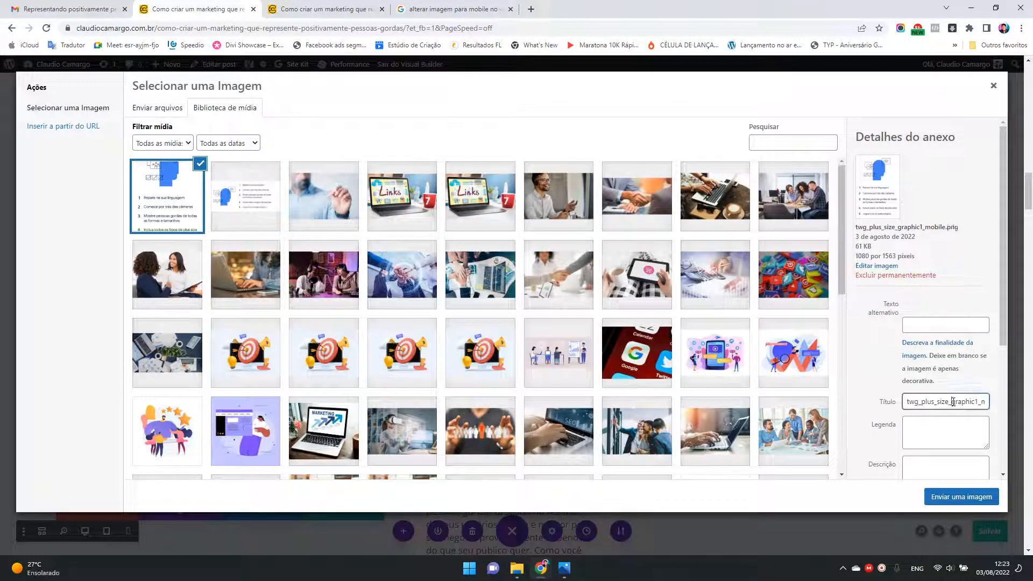
{"action": "left_click", "coordinate": [931, 433]}
{"action": "left_click", "coordinate": [919, 464]}
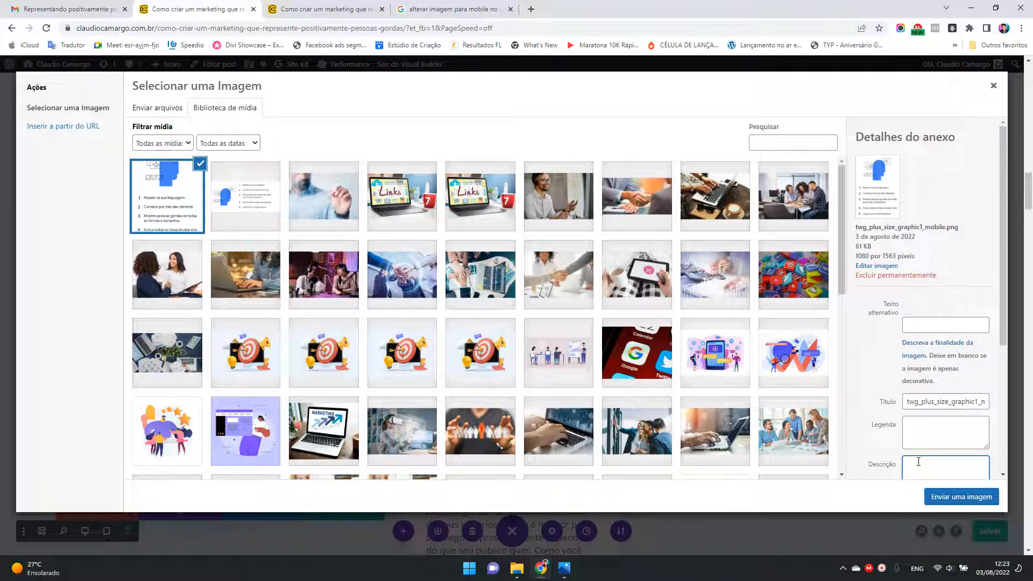
{"action": "key", "text": "ctrl+v"}
{"action": "key", "text": "ctrl+a"}
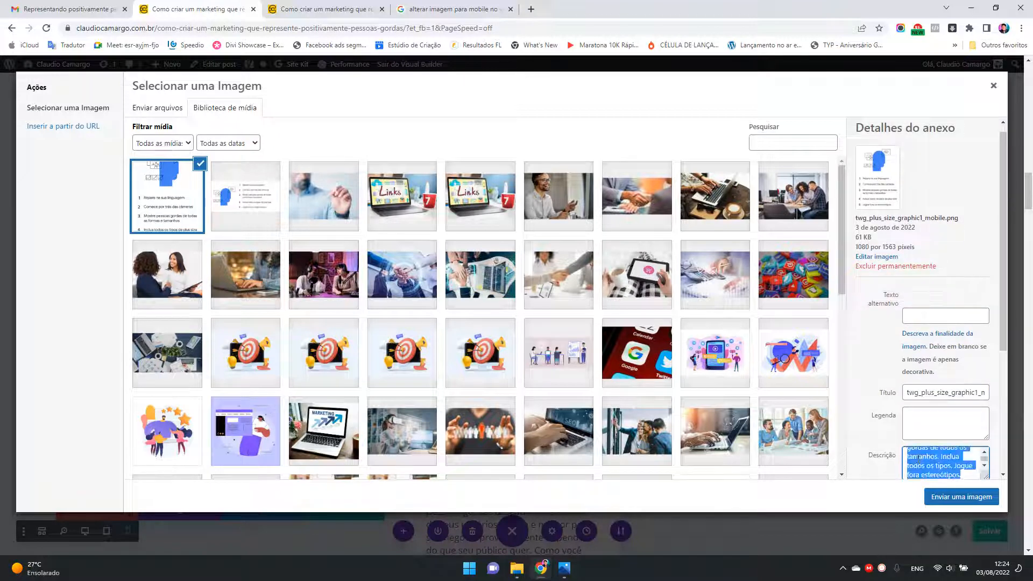
Step: Replace the mobile image's title with the copied "5 princípios básicos" text and enter the same text as its alternative text
{"action": "left_click", "coordinate": [922, 392]}
{"action": "key", "text": "ctrl+a"}
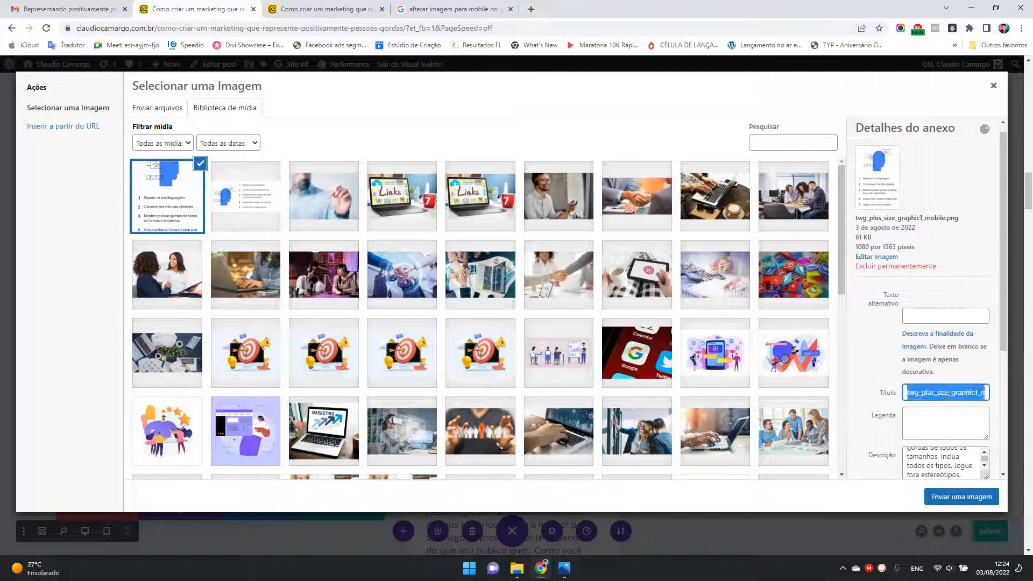
{"action": "key", "text": "ctrl+v"}
{"action": "left_click", "coordinate": [931, 316]}
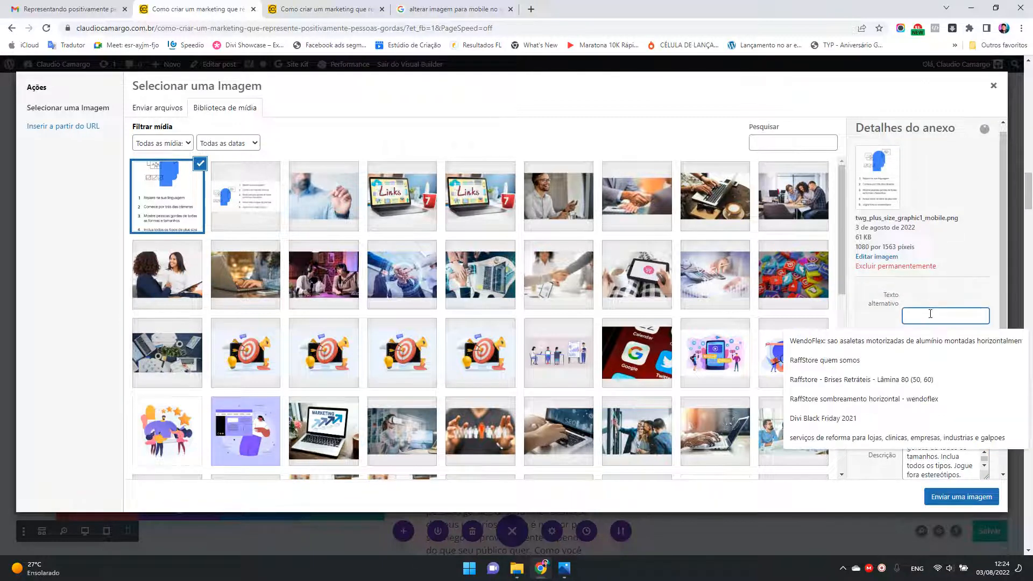
{"action": "key", "text": "ctrl+v"}
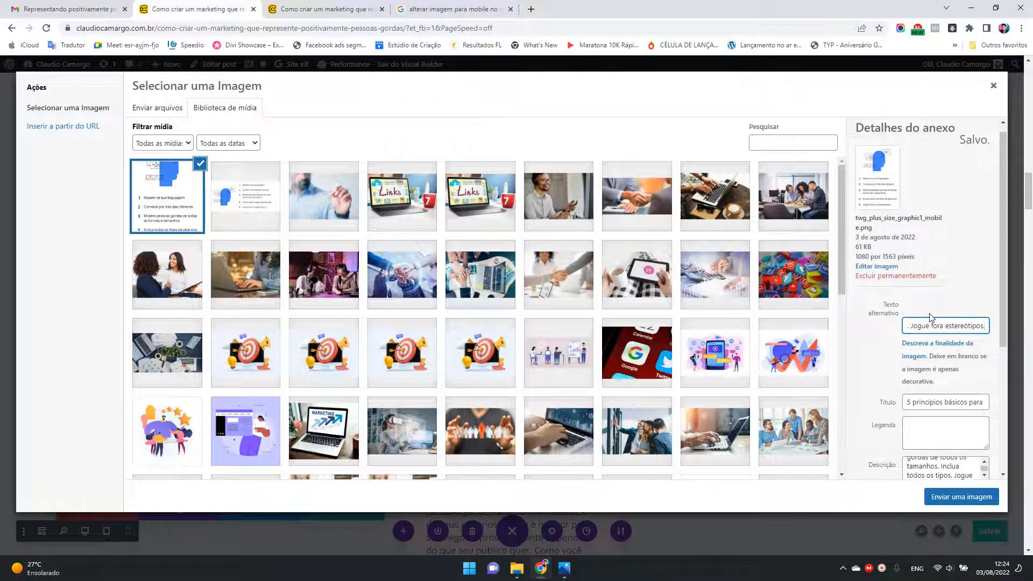
Step: Insert the mobile infographic as the Image module's phone picture, check it in the phone preview and save the module's settings
{"action": "left_click", "coordinate": [963, 508]}
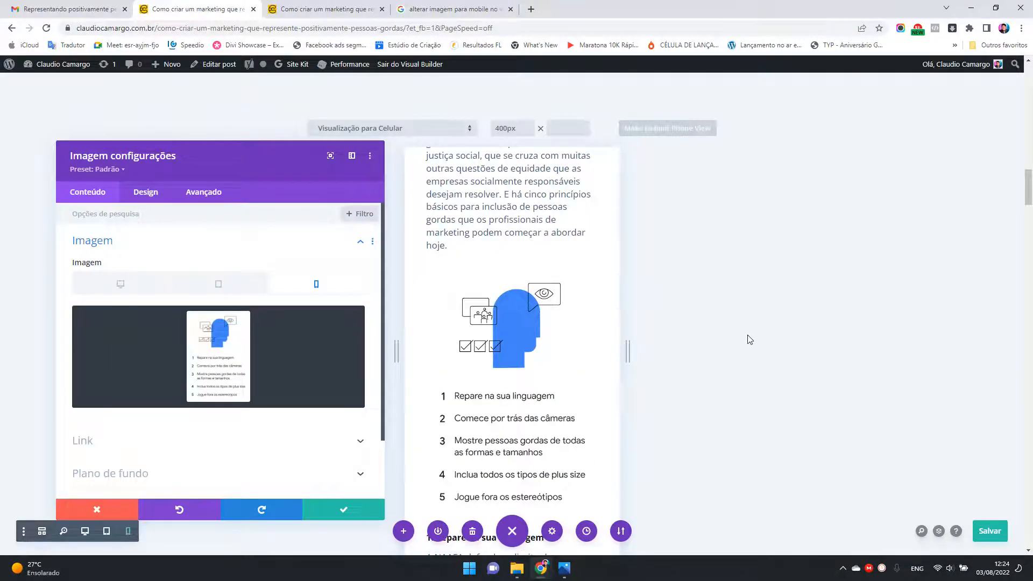
{"action": "scroll", "coordinate": [749, 339], "scroll_direction": "down", "scroll_amount": 3}
{"action": "scroll", "coordinate": [749, 339], "scroll_direction": "up", "scroll_amount": 2}
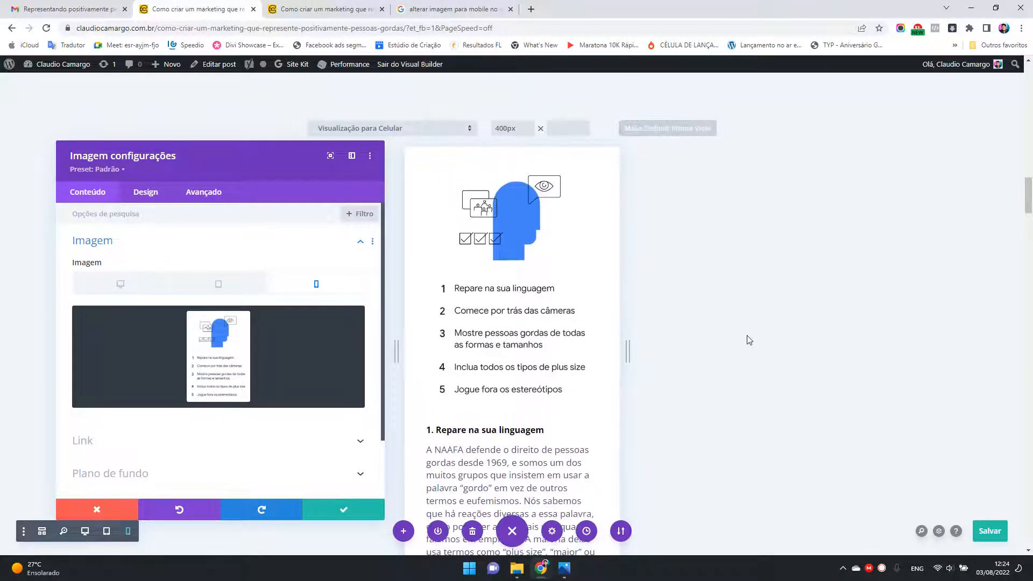
{"action": "left_click_drag", "start_coordinate": [234, 152], "coordinate": [836, 171]}
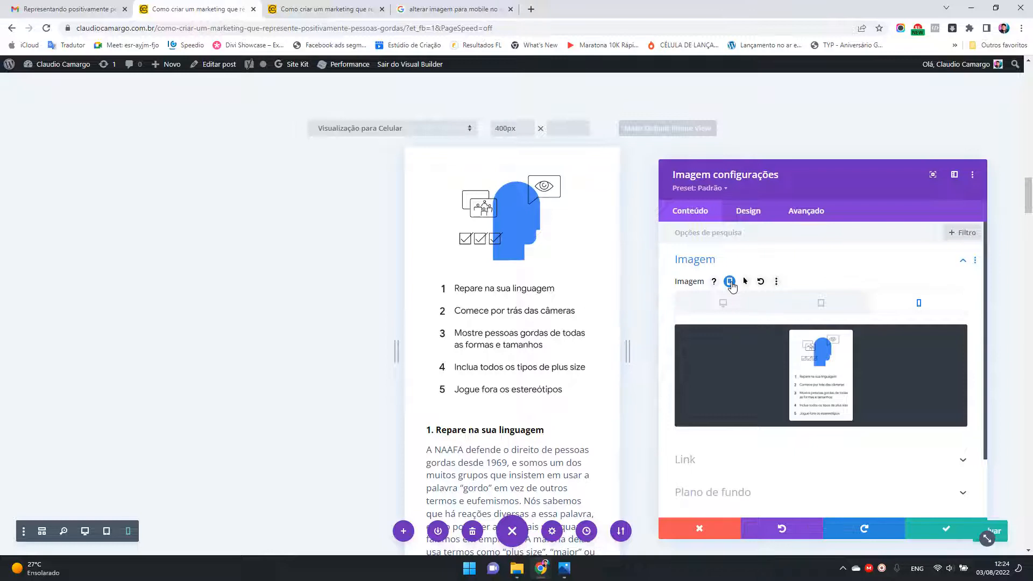
{"action": "left_click", "coordinate": [947, 532]}
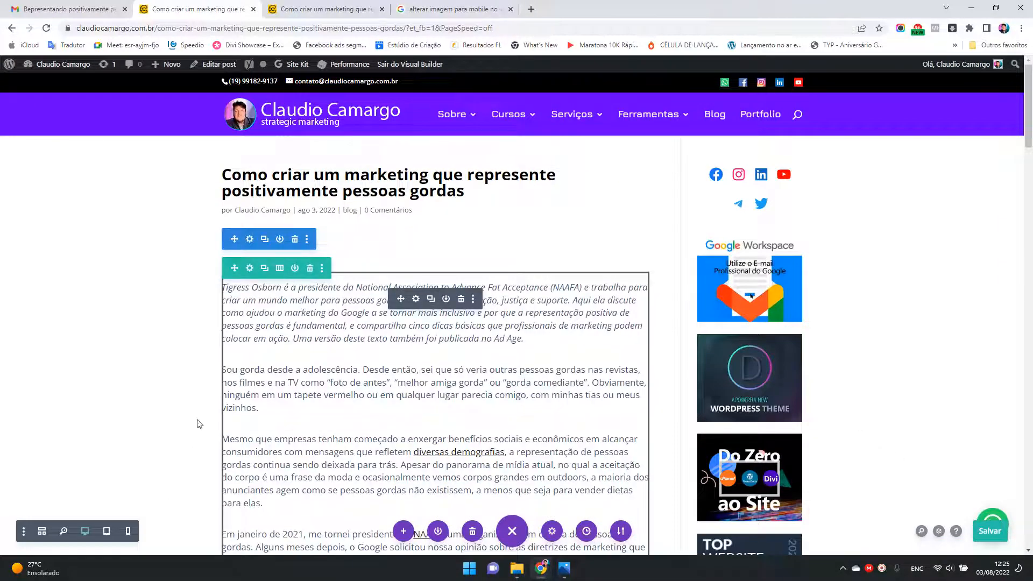
Step: In phone view, set the section's top padding to 0px in its design spacing and save the section settings
{"action": "left_click", "coordinate": [128, 531]}
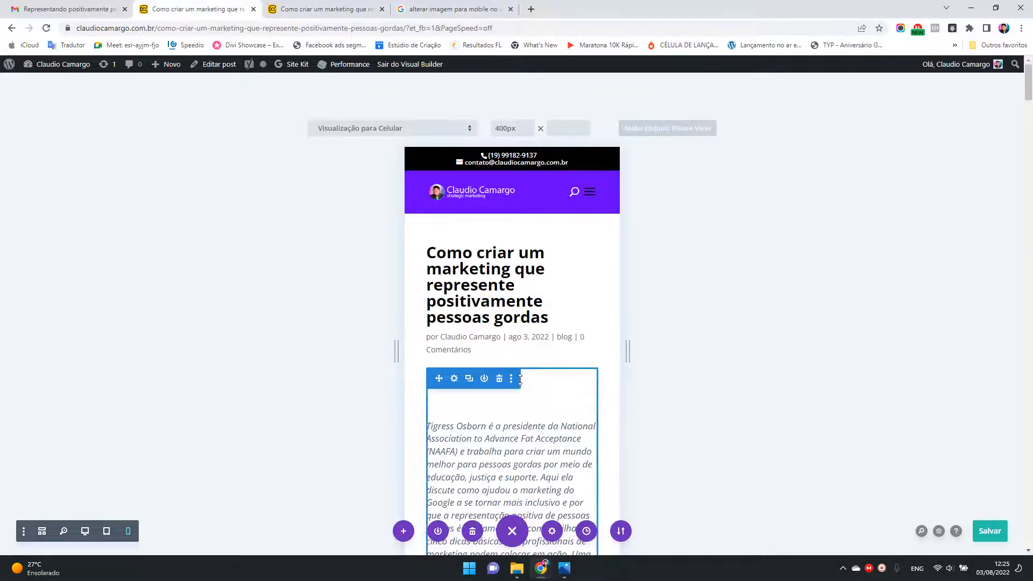
{"action": "left_click", "coordinate": [454, 379]}
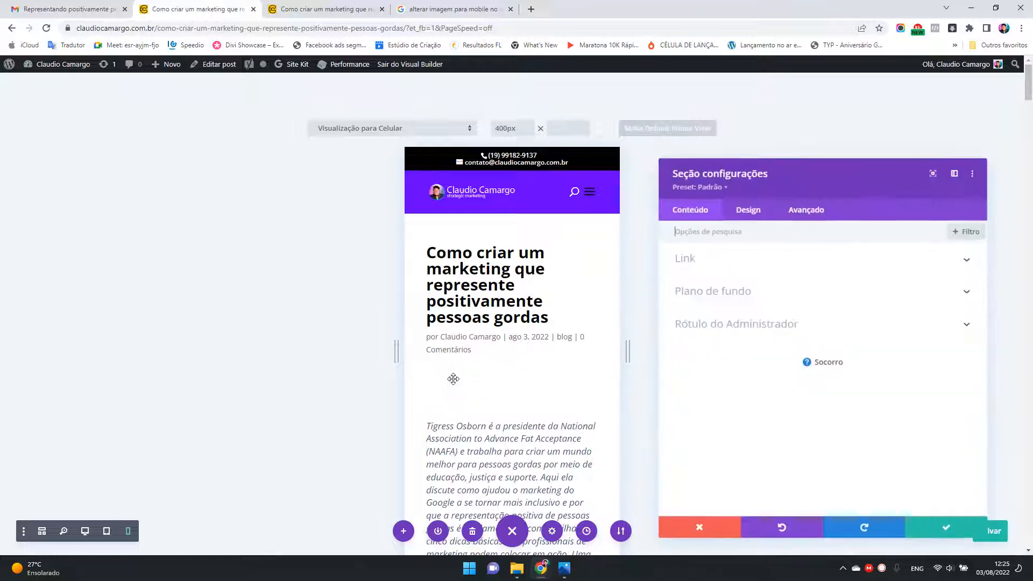
{"action": "left_click", "coordinate": [760, 213]}
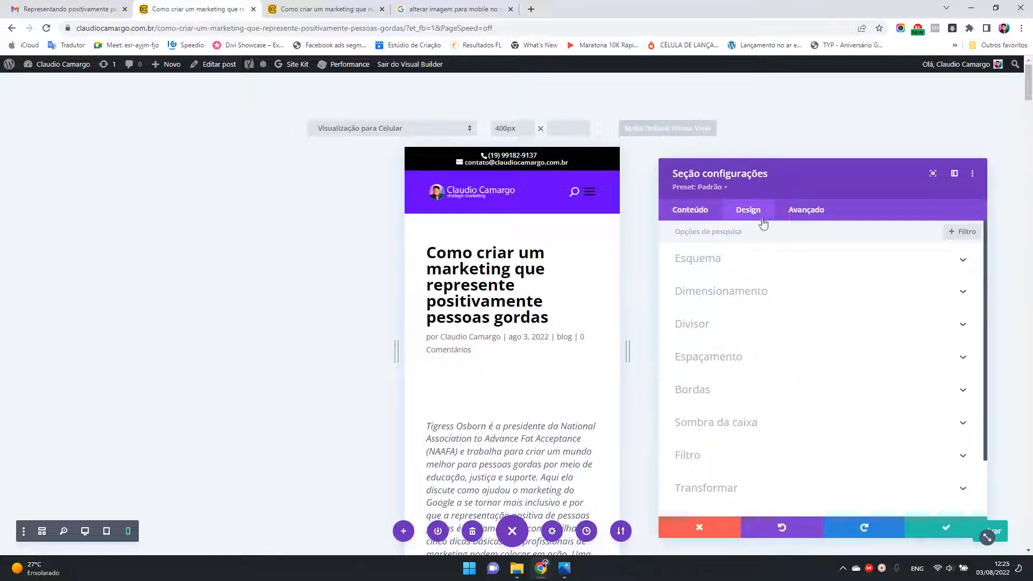
{"action": "left_click", "coordinate": [736, 358]}
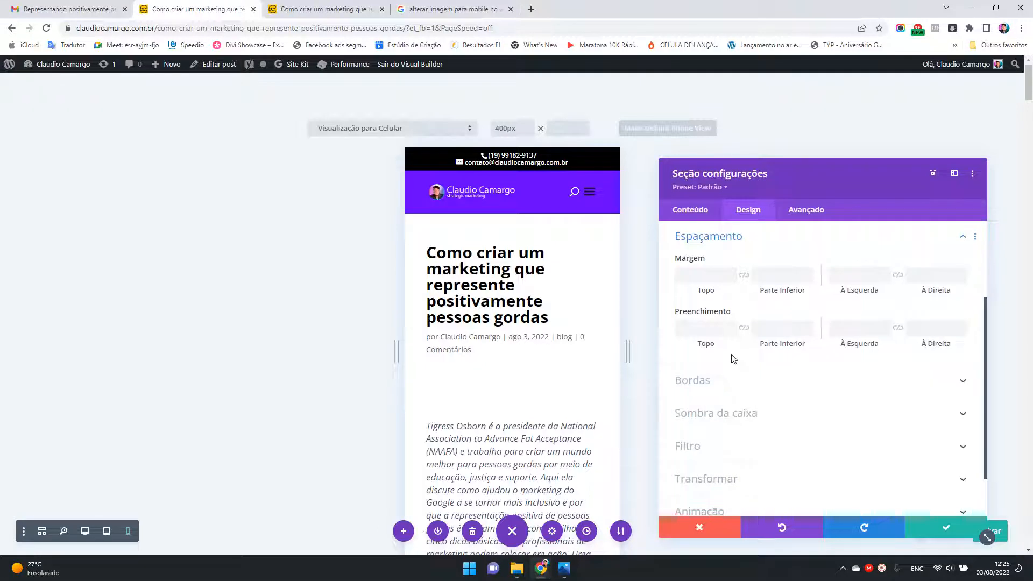
{"action": "left_click", "coordinate": [711, 326]}
{"action": "type", "text": "0px"}
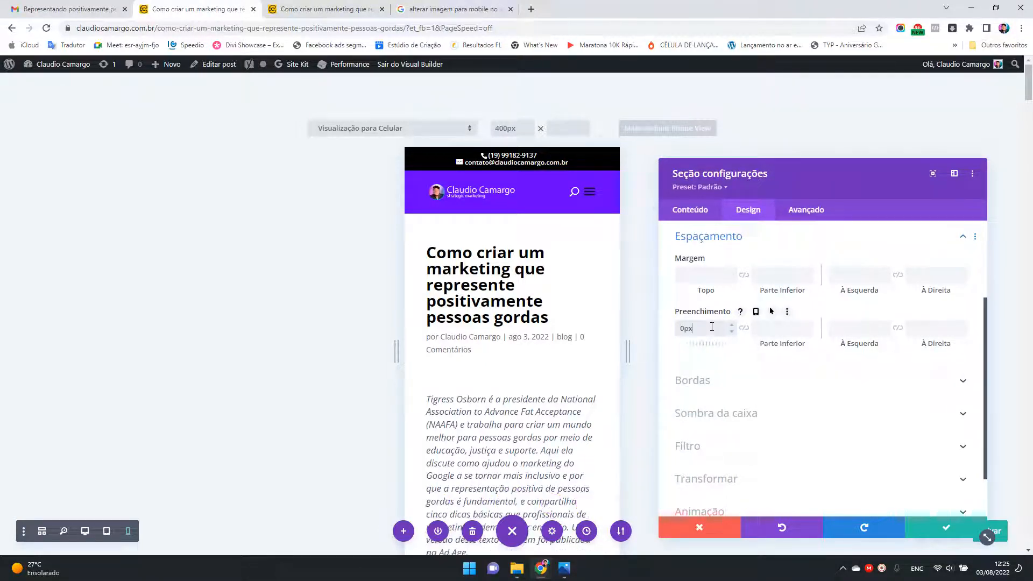
{"action": "left_click", "coordinate": [933, 527]}
Step: Set the top padding of the row holding the article text to 0px and save the row settings
{"action": "mouse_move", "coordinate": [491, 421]}
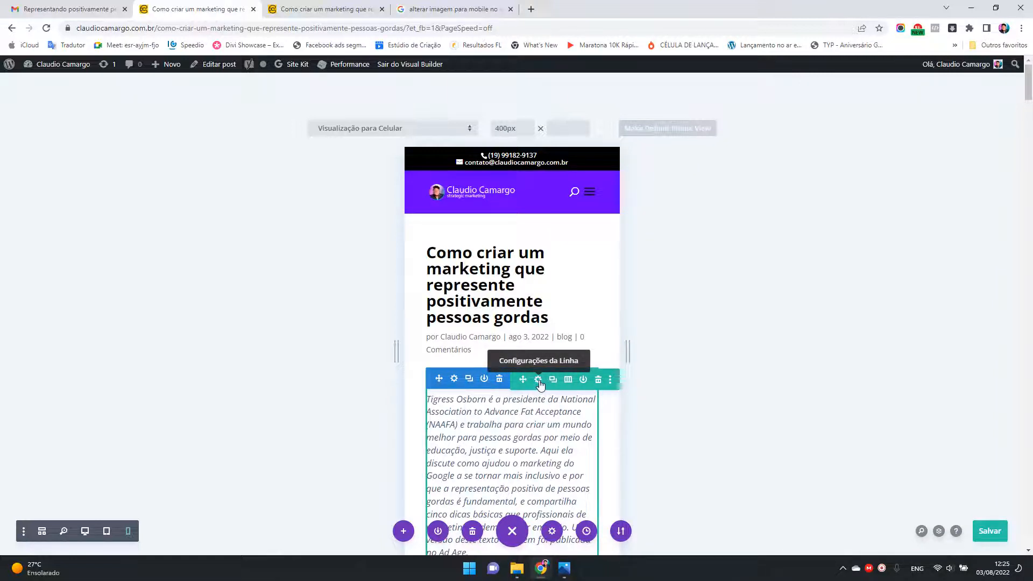
{"action": "left_click", "coordinate": [539, 380]}
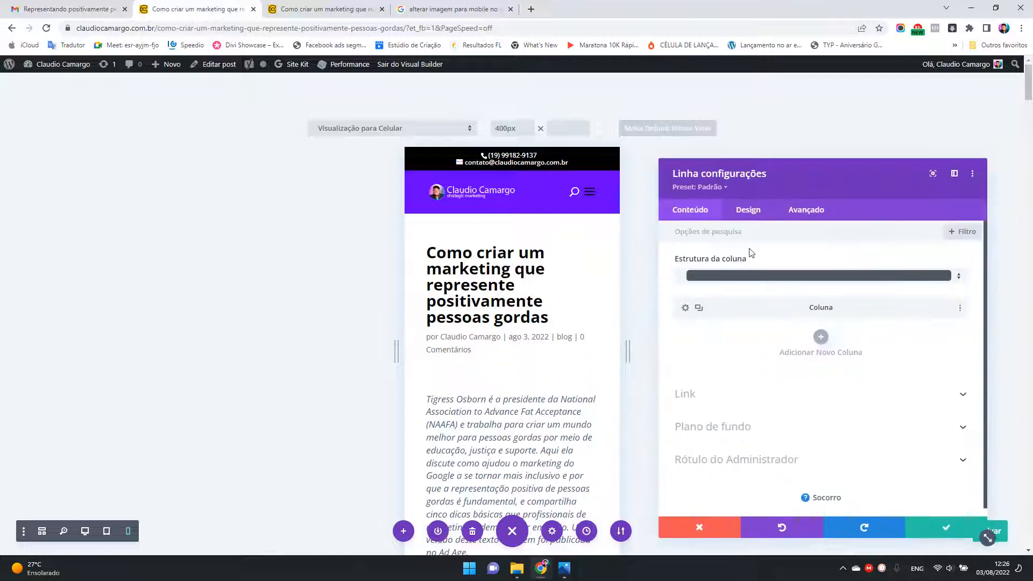
{"action": "left_click", "coordinate": [760, 210]}
{"action": "left_click", "coordinate": [729, 293]}
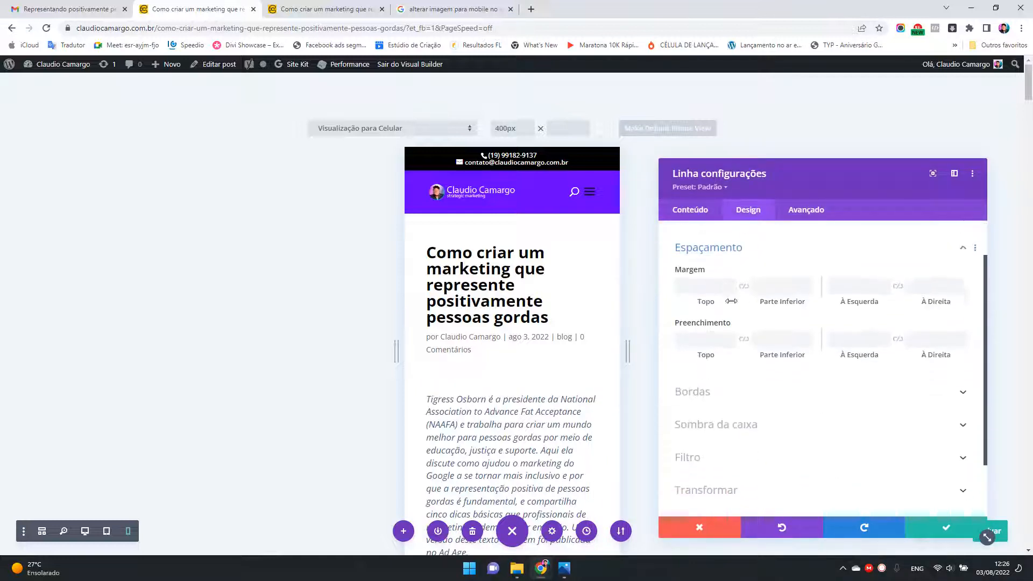
{"action": "left_click", "coordinate": [707, 330]}
{"action": "type", "text": "0px"}
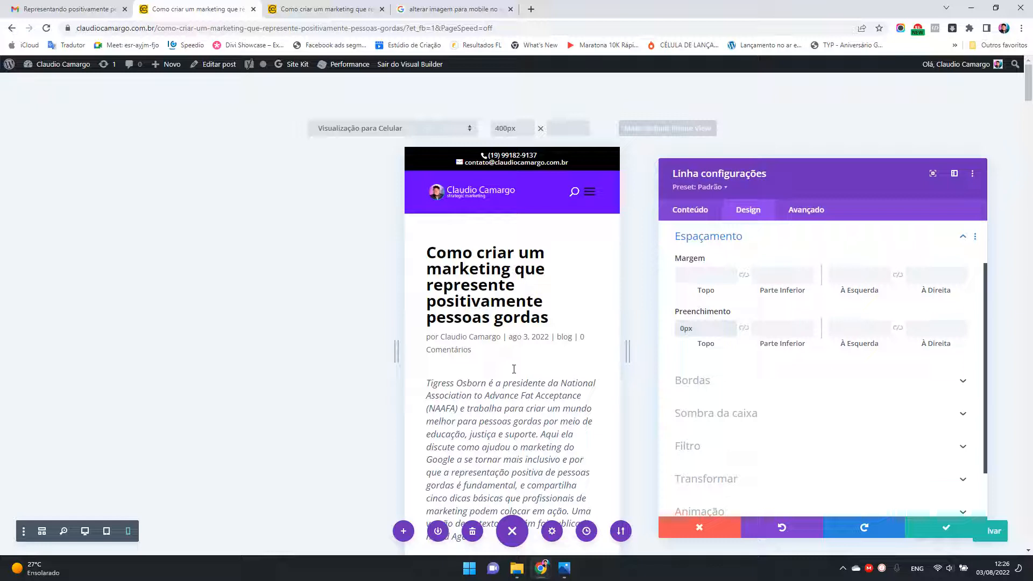
{"action": "left_click", "coordinate": [945, 527]}
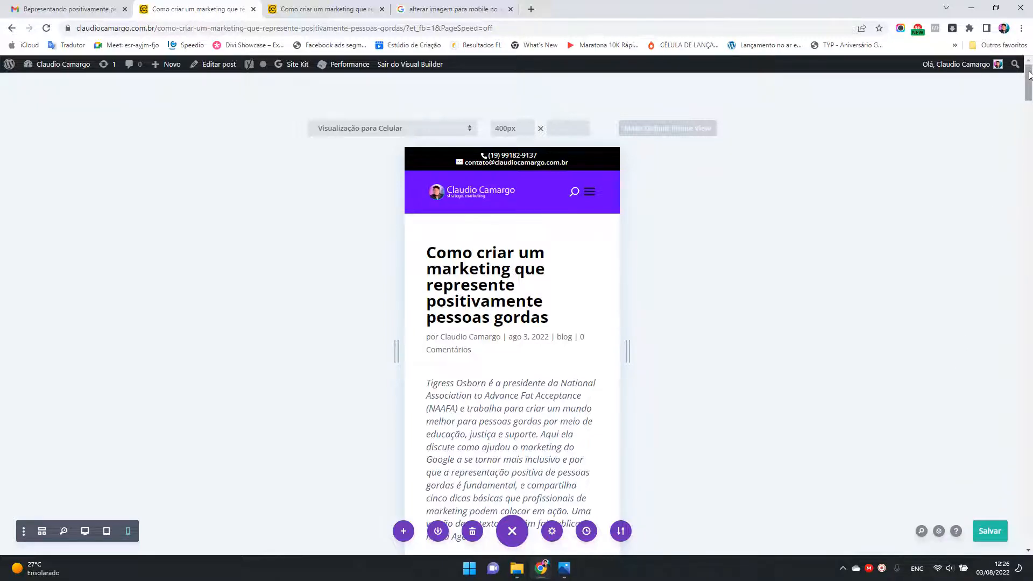
Step: Save the post and review its phone layout from the infographic to the closing NAAFA note
{"action": "left_click_drag", "start_coordinate": [1030, 81], "coordinate": [1031, 185]}
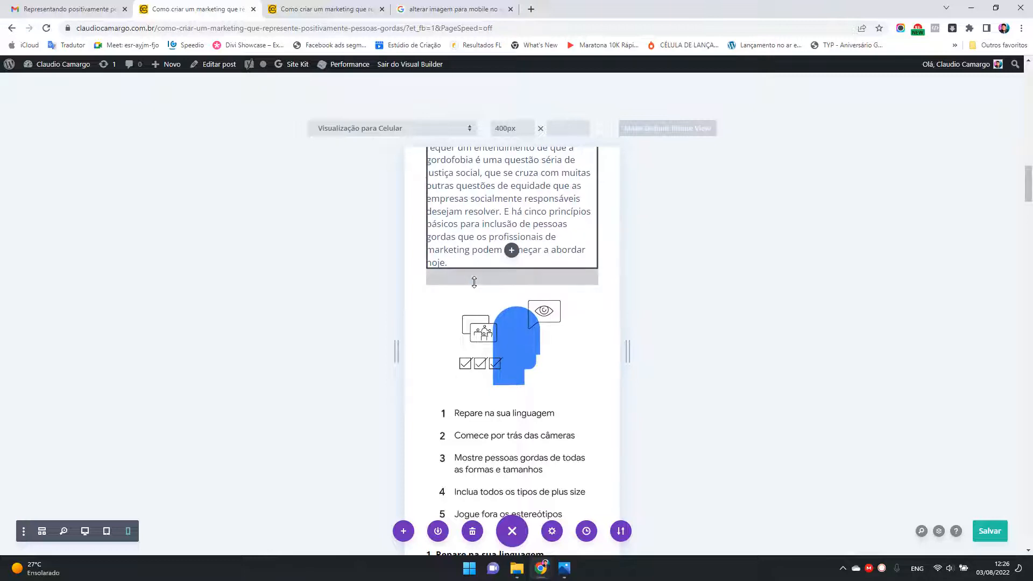
{"action": "key", "text": "ctrl+s"}
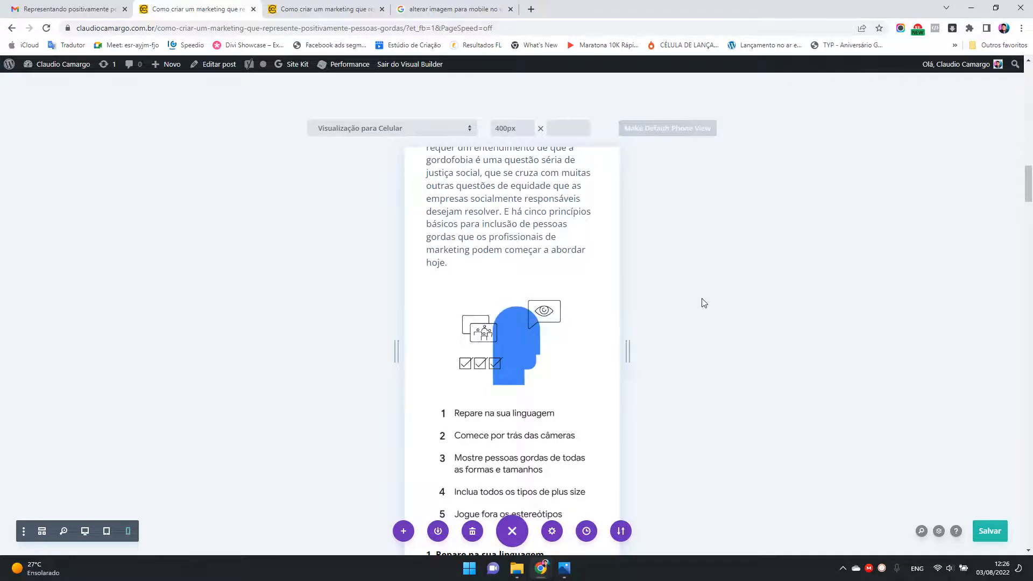
{"action": "scroll", "coordinate": [592, 290], "scroll_direction": "down", "scroll_amount": 4}
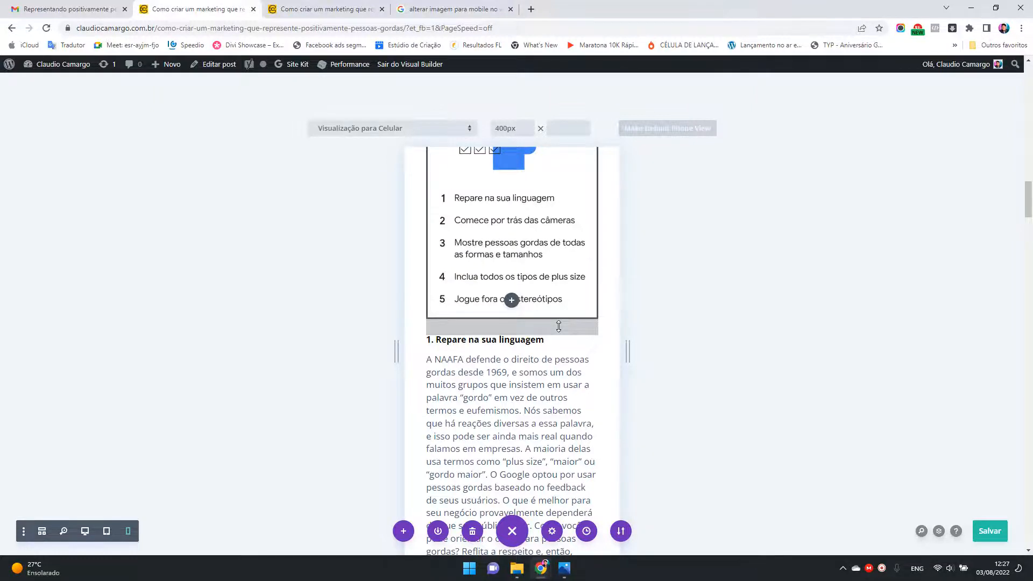
{"action": "scroll", "coordinate": [559, 326], "scroll_direction": "down", "scroll_amount": 15}
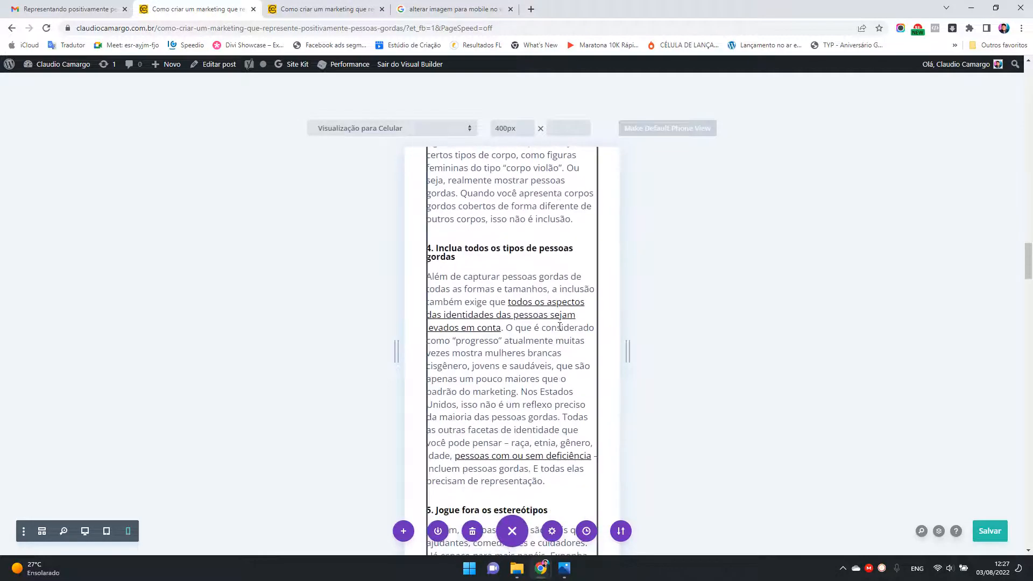
{"action": "scroll", "coordinate": [560, 326], "scroll_direction": "down", "scroll_amount": 4}
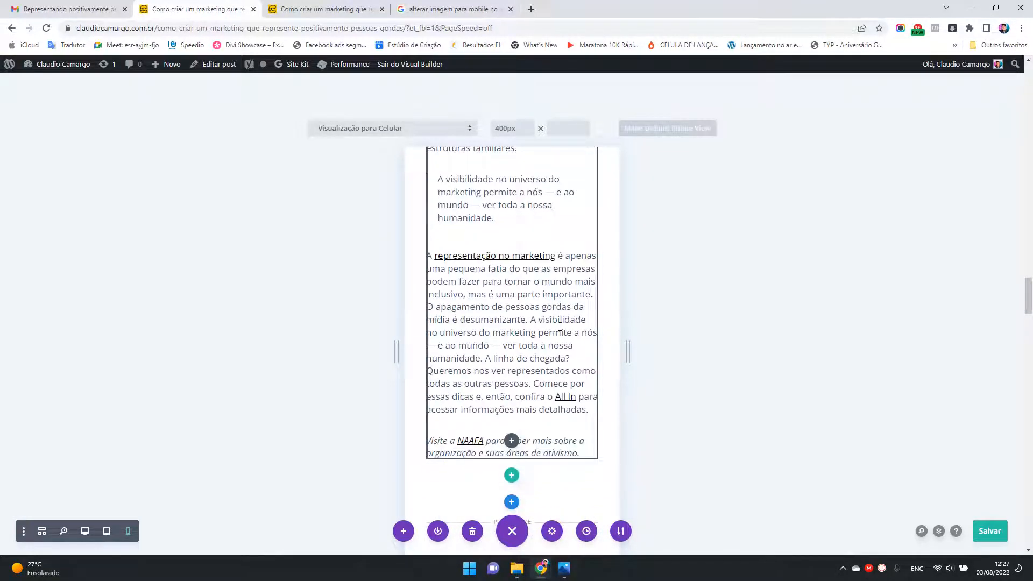
{"action": "scroll", "coordinate": [560, 326], "scroll_direction": "down", "scroll_amount": 3}
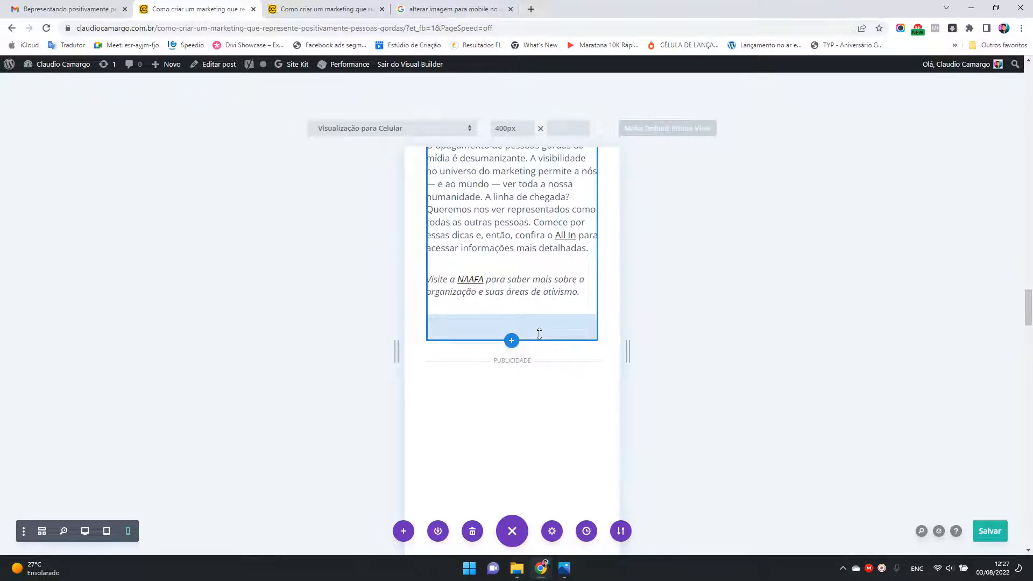
Step: Open the section's settings and the row's settings from the spacing below the article text, closing each one
{"action": "left_click_drag", "start_coordinate": [539, 333], "coordinate": [547, 305]}
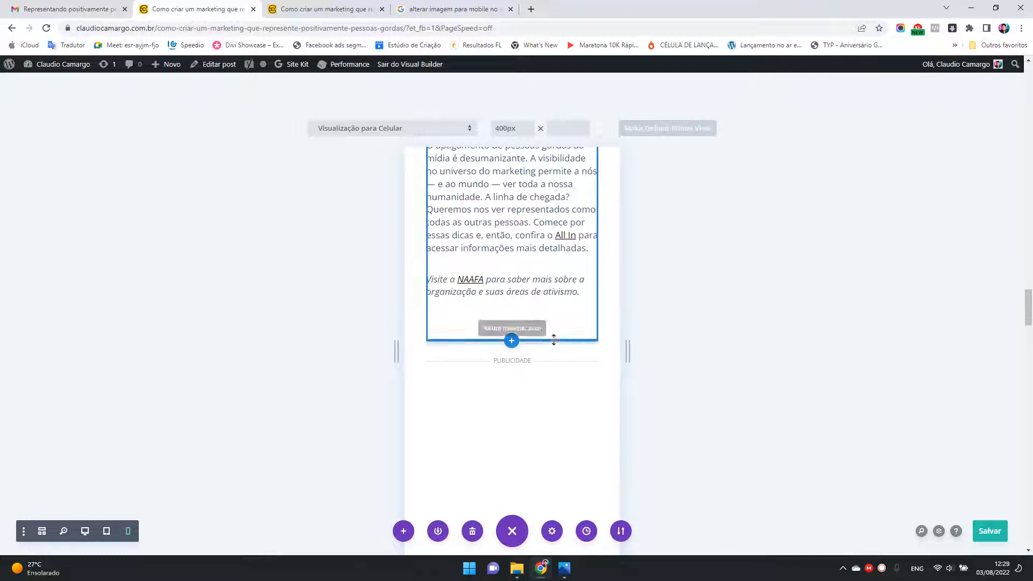
{"action": "left_click", "coordinate": [553, 334]}
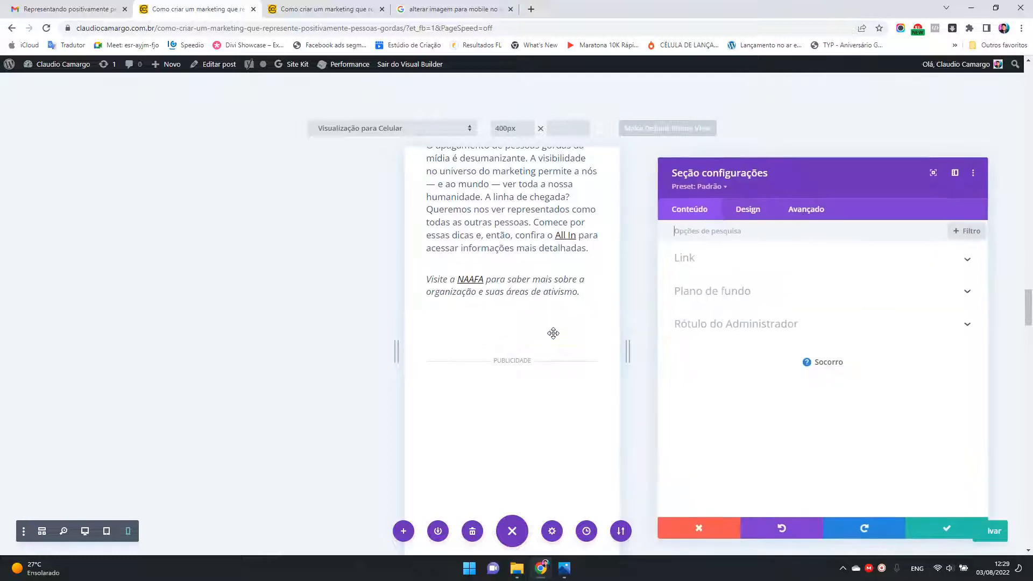
{"action": "left_click", "coordinate": [947, 525]}
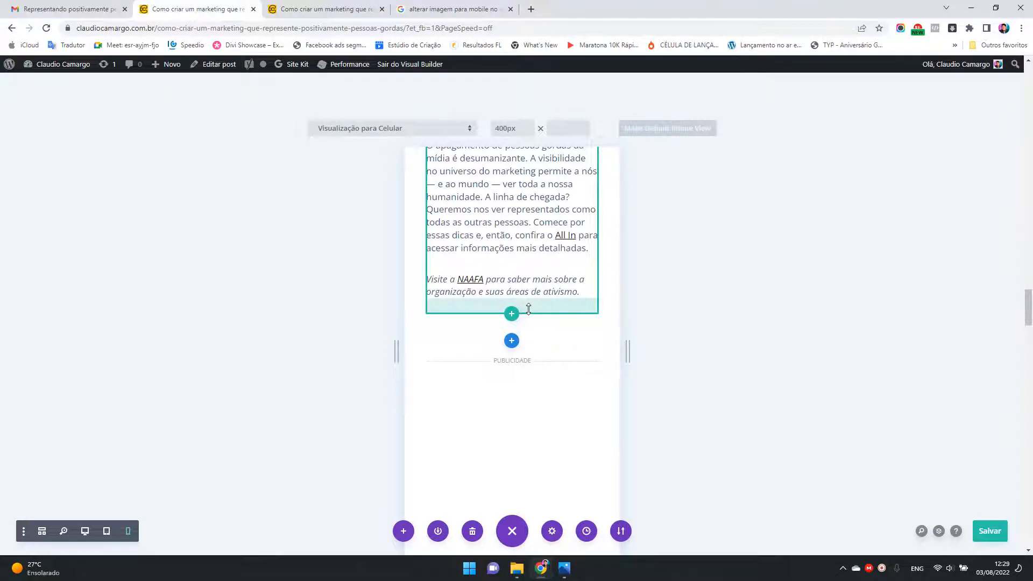
{"action": "left_click", "coordinate": [527, 308]}
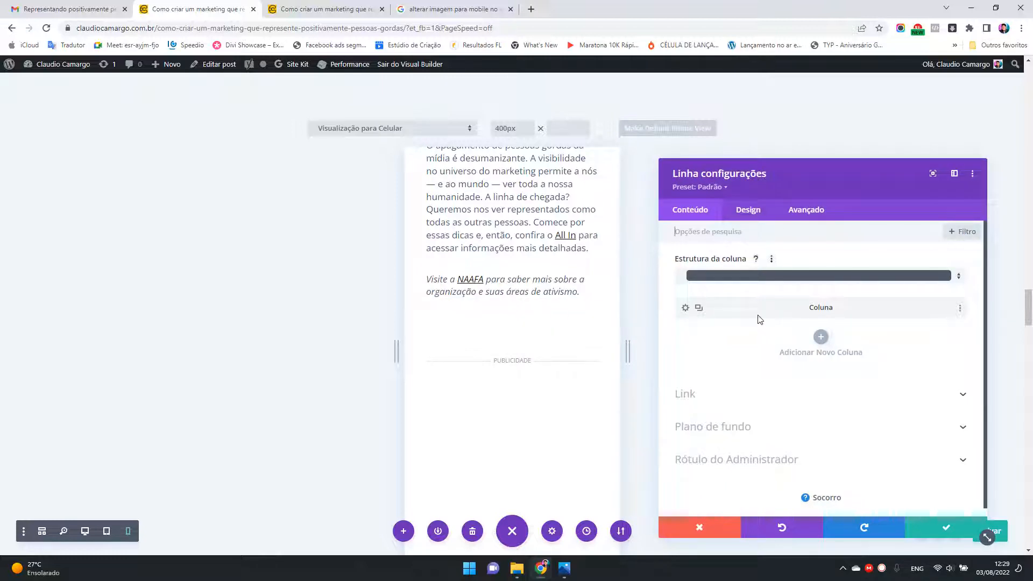
{"action": "left_click", "coordinate": [951, 520]}
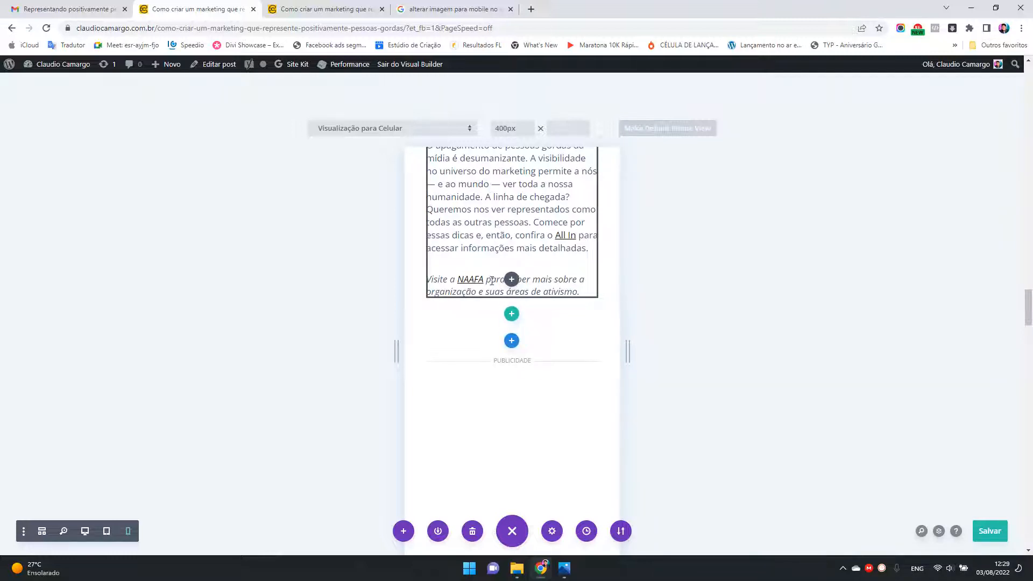
Step: Open and close the module inserter below the closing paragraph, and view the settings of the Text module beginning with "1. Repare na sua linguagem"
{"action": "left_click", "coordinate": [511, 279]}
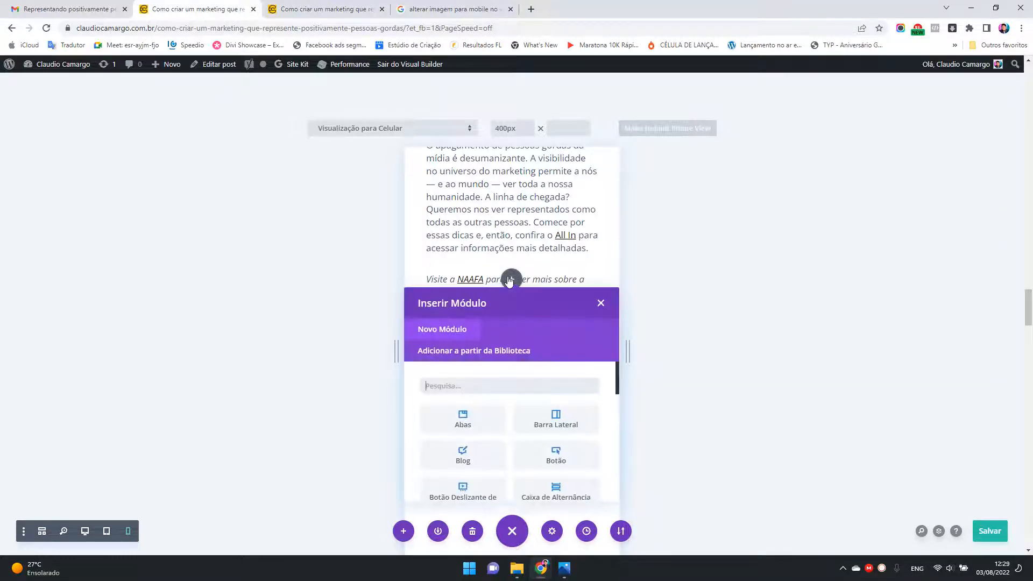
{"action": "left_click", "coordinate": [601, 303]}
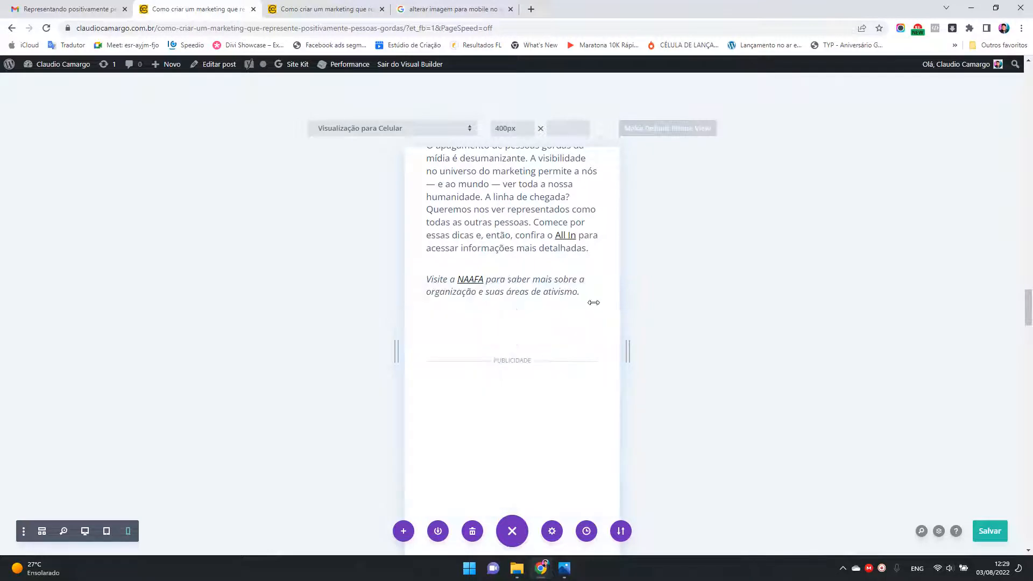
{"action": "double_click", "coordinate": [451, 248]}
{"action": "left_click", "coordinate": [546, 247]}
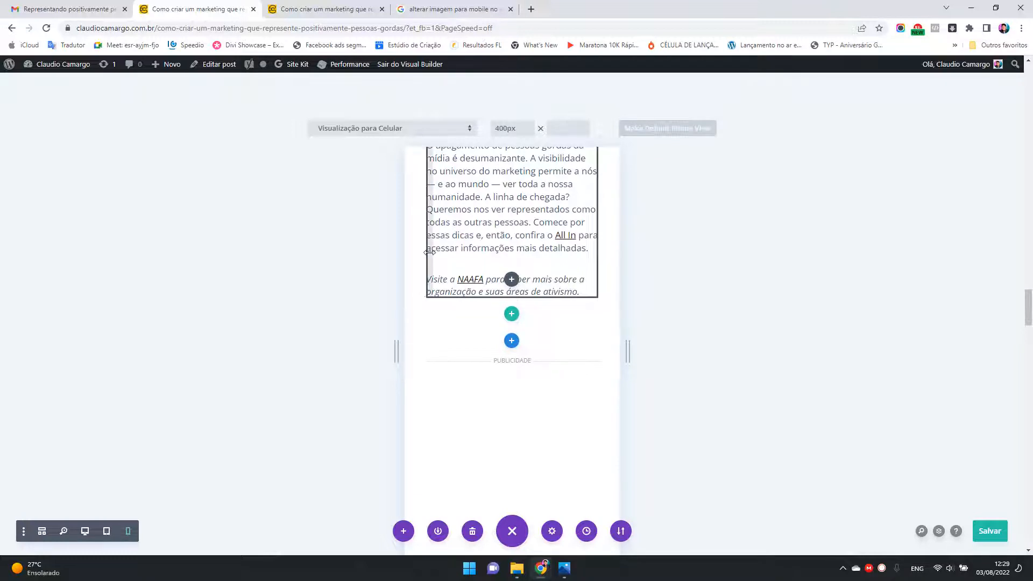
{"action": "left_click", "coordinate": [431, 257]}
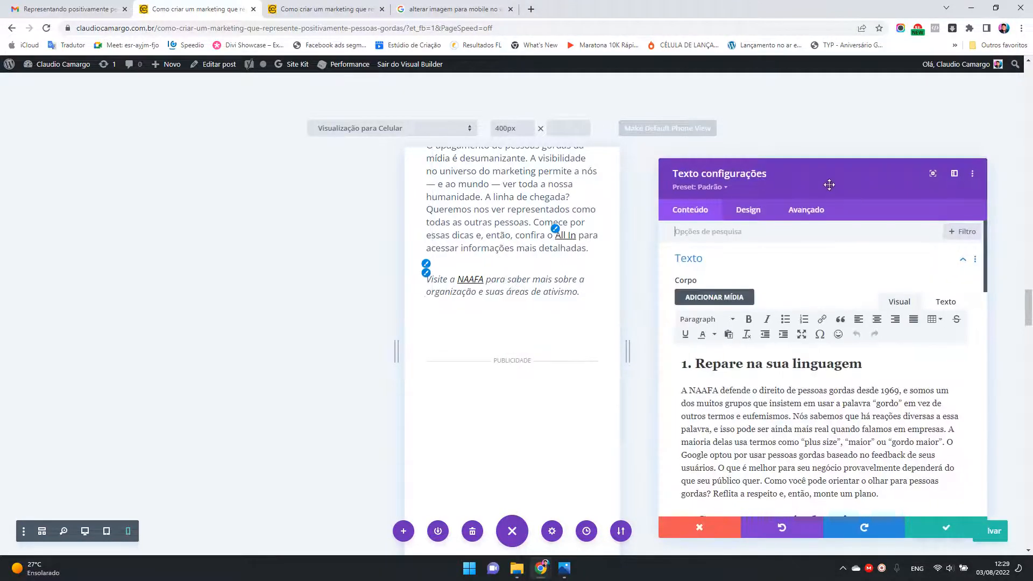
{"action": "left_click_drag", "start_coordinate": [828, 185], "coordinate": [819, 136]}
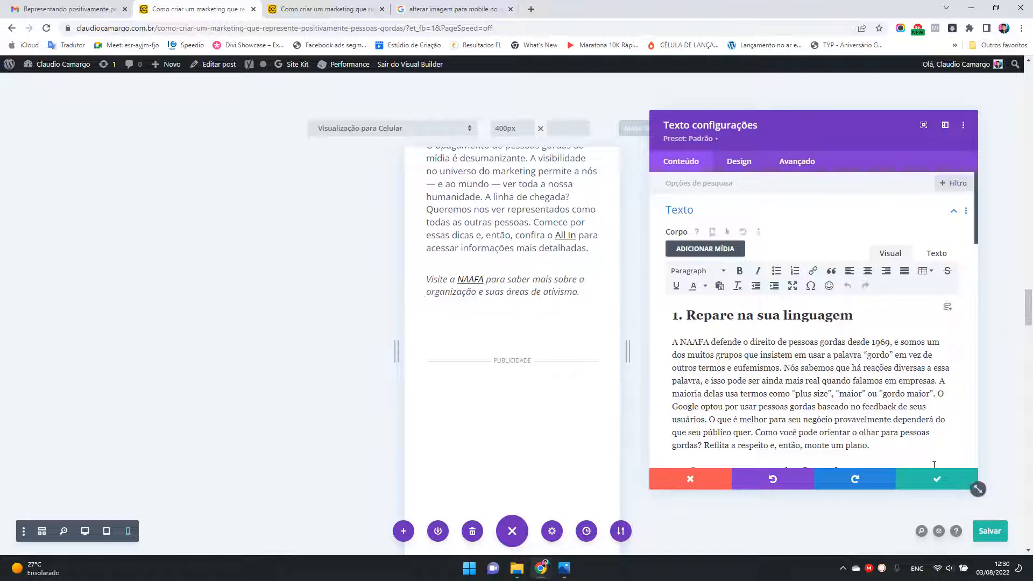
{"action": "left_click", "coordinate": [936, 479]}
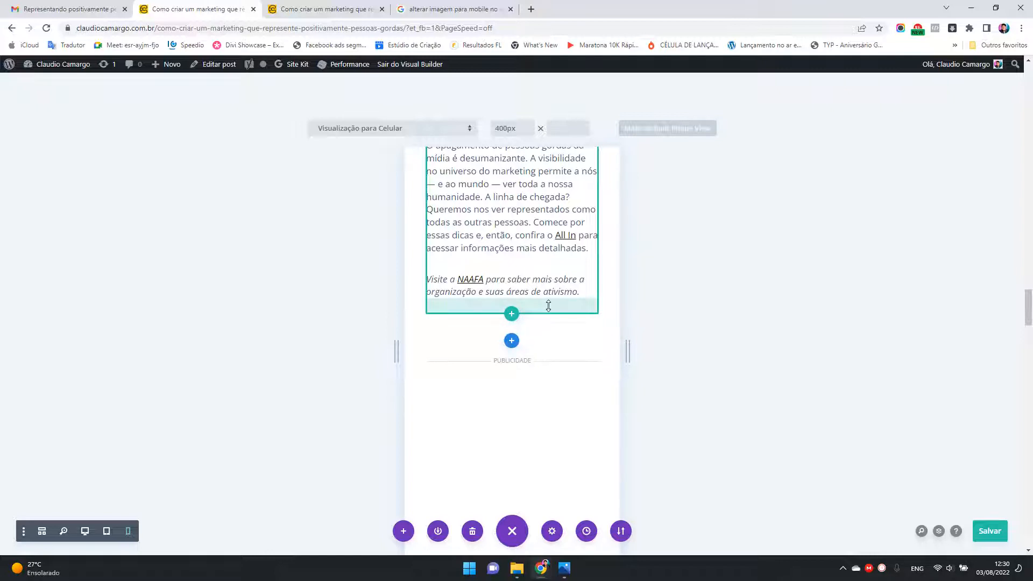
Step: Link the section's top and bottom padding in its design spacing so the bottom padding is also 0px
{"action": "left_click_drag", "start_coordinate": [548, 306], "coordinate": [549, 331]}
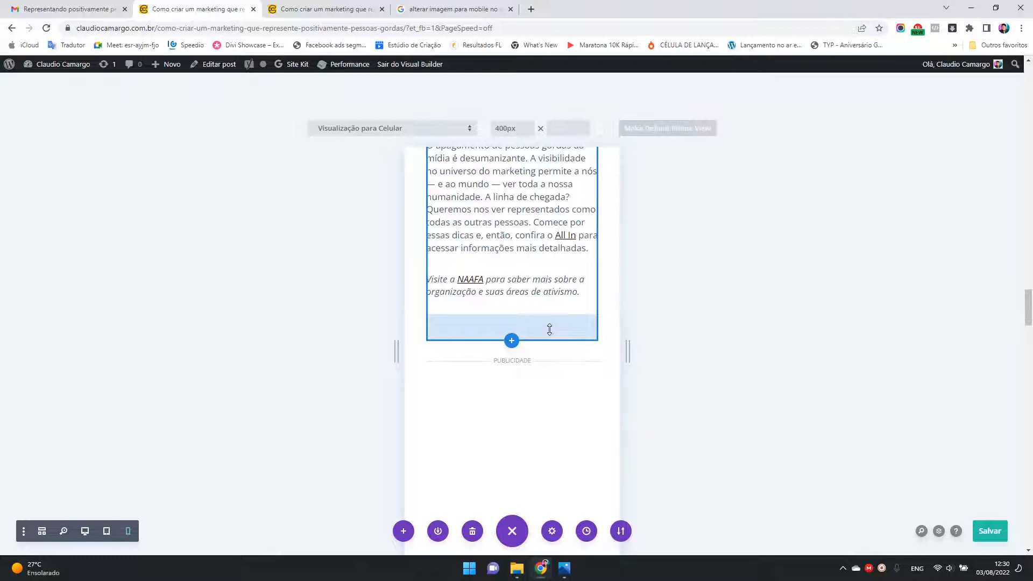
{"action": "left_click", "coordinate": [550, 329]}
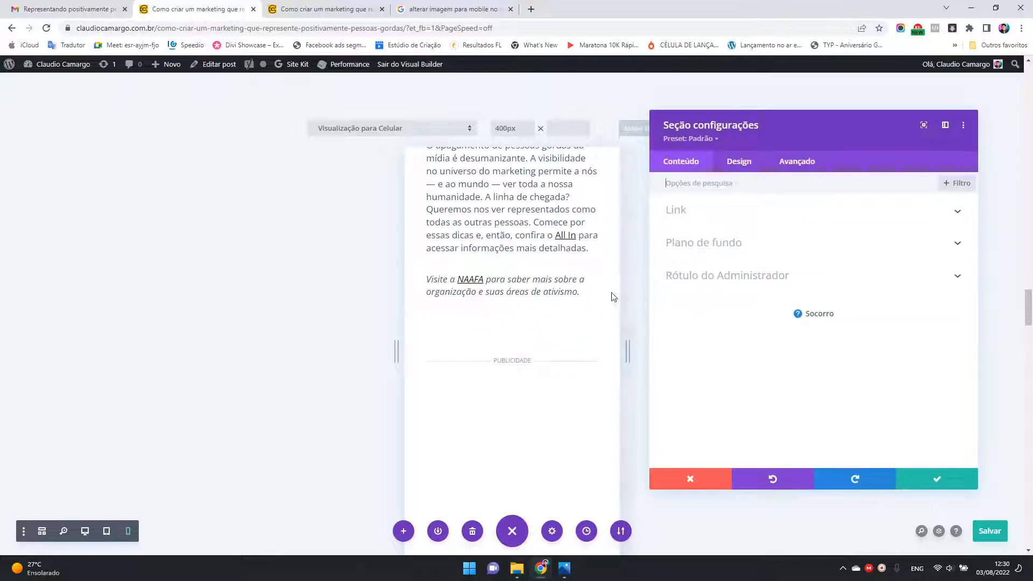
{"action": "left_click", "coordinate": [748, 164]}
{"action": "left_click", "coordinate": [697, 307]}
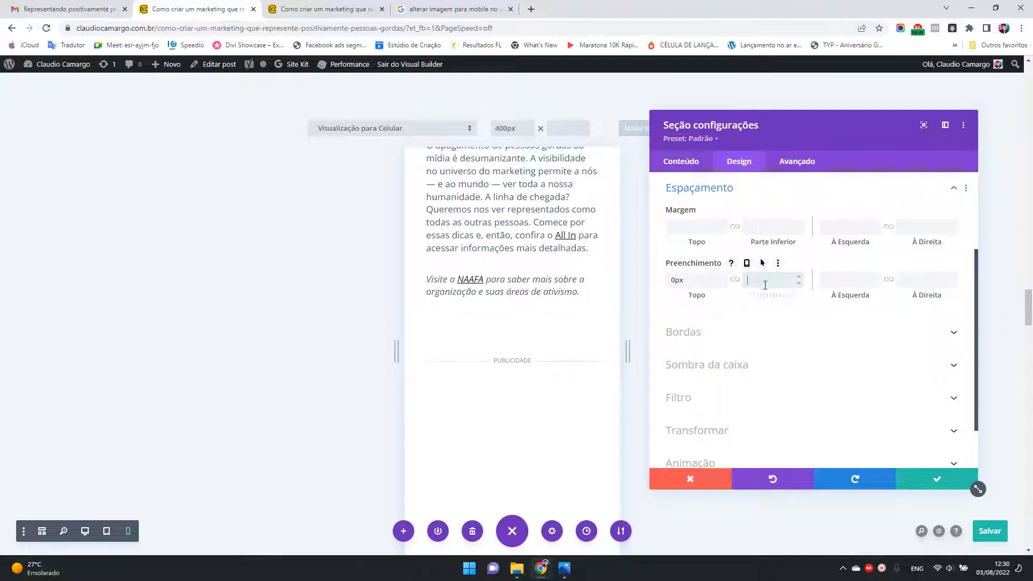
{"action": "left_click", "coordinate": [734, 280]}
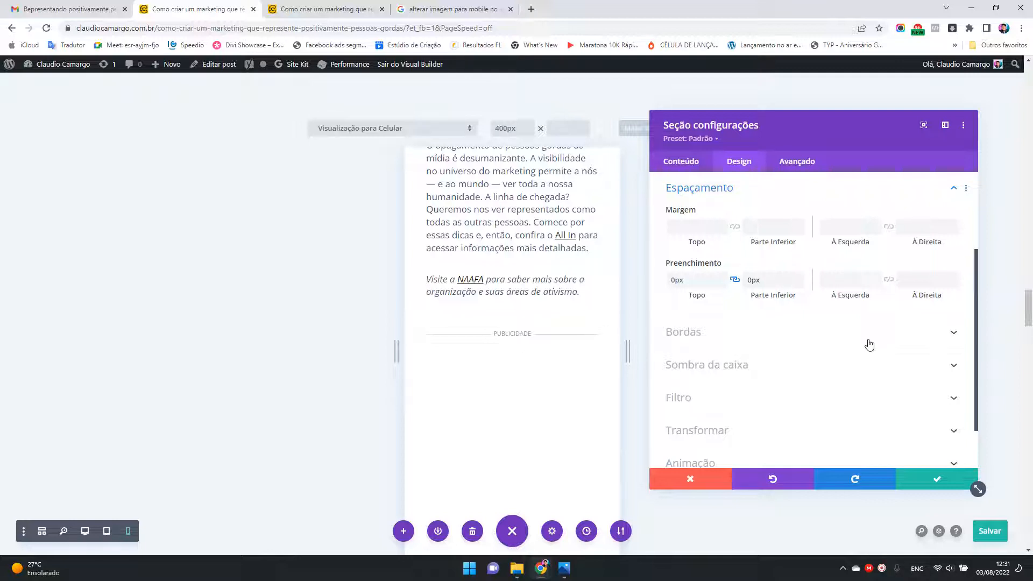
Step: Apply the section's padding settings and save the post
{"action": "left_click", "coordinate": [939, 483]}
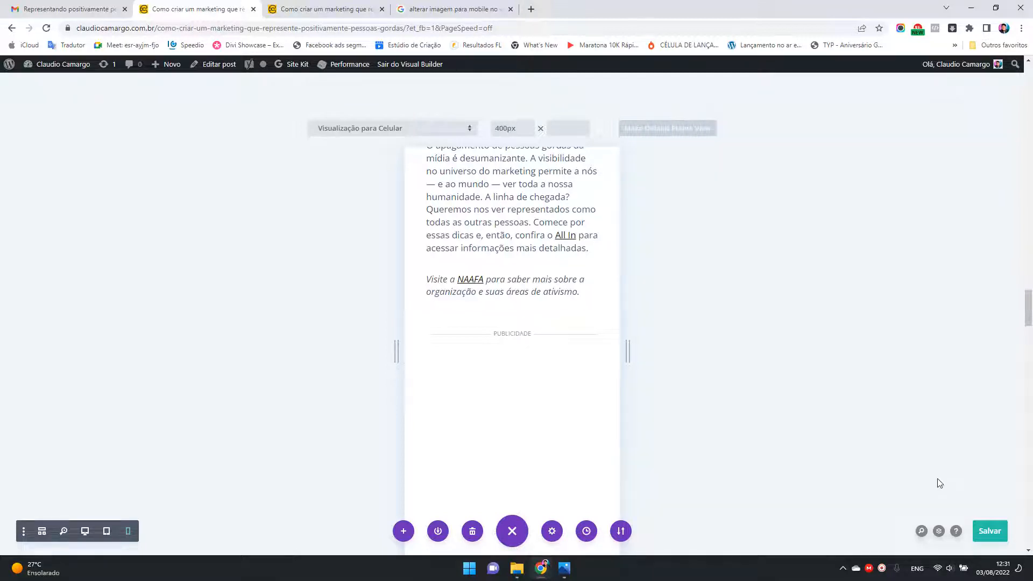
{"action": "left_click", "coordinate": [989, 535]}
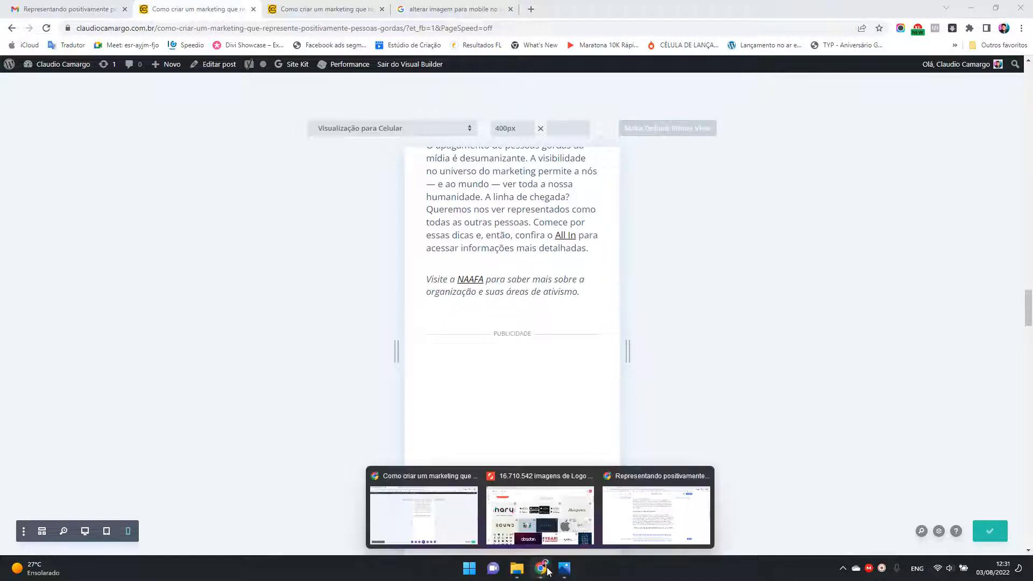
Step: Switch to the published post, close the developer tools, and reload the page to check the desktop infographic
{"action": "left_click", "coordinate": [339, 9]}
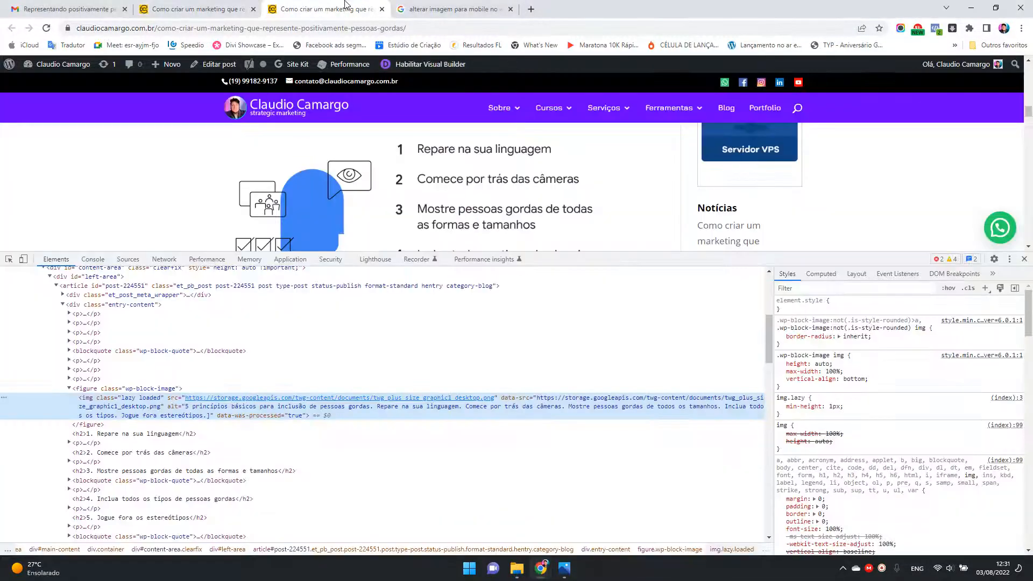
{"action": "left_click", "coordinate": [1024, 258]}
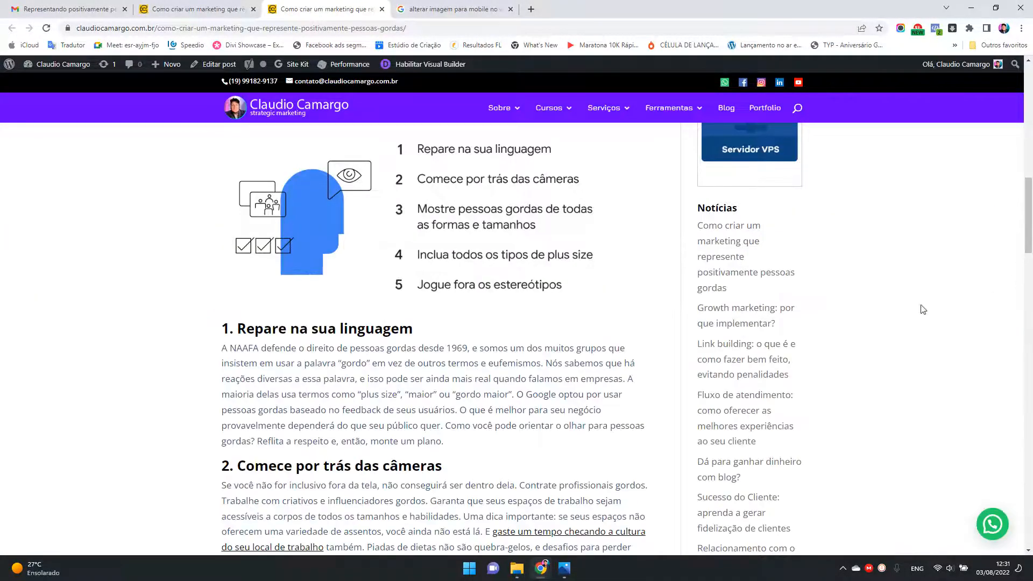
{"action": "left_click", "coordinate": [47, 28]}
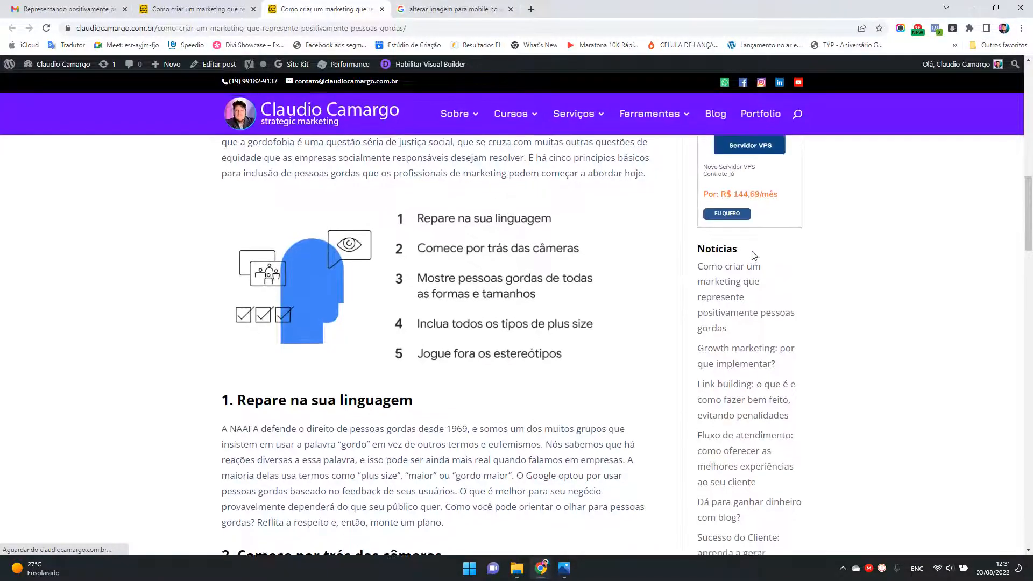
{"action": "mouse_move", "coordinate": [1031, 209]}
{"action": "left_mouse_down"}
{"action": "mouse_move", "coordinate": [1032, 96]}
{"action": "mouse_move", "coordinate": [1030, 369]}
{"action": "mouse_move", "coordinate": [1010, 178]}
{"action": "mouse_move", "coordinate": [1017, 204]}
{"action": "left_mouse_up"}
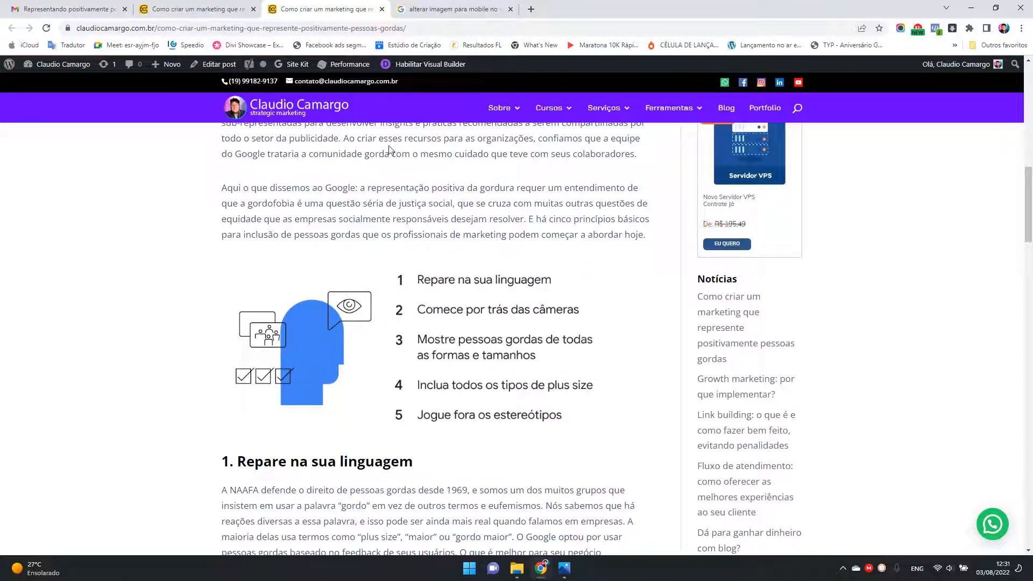
Step: Detach the published post into its own browser window and narrow it to phone width to check the infographic area
{"action": "left_click_drag", "start_coordinate": [316, 7], "coordinate": [328, 35]}
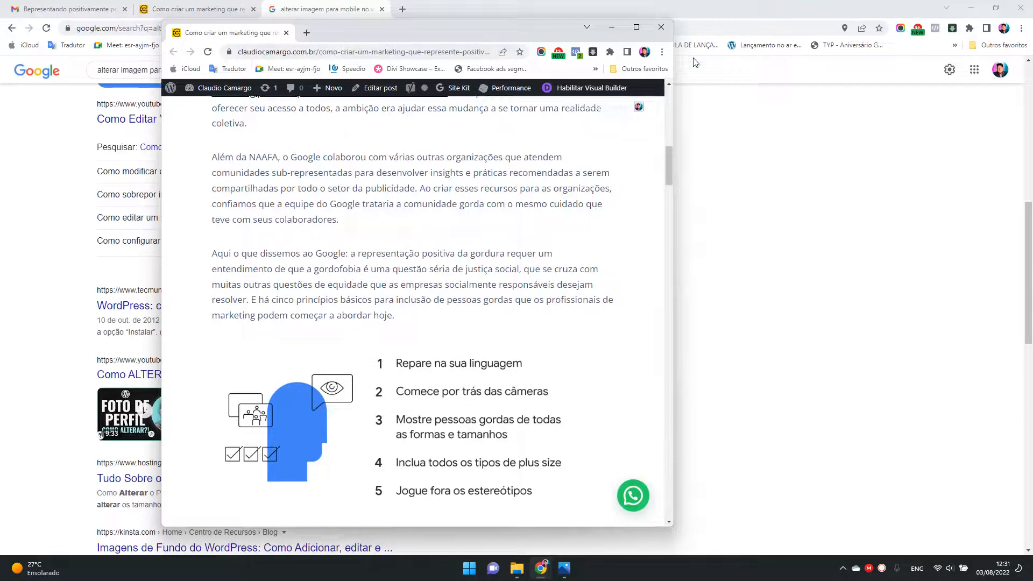
{"action": "left_click", "coordinate": [638, 30]}
{"action": "double_click", "coordinate": [740, 6]}
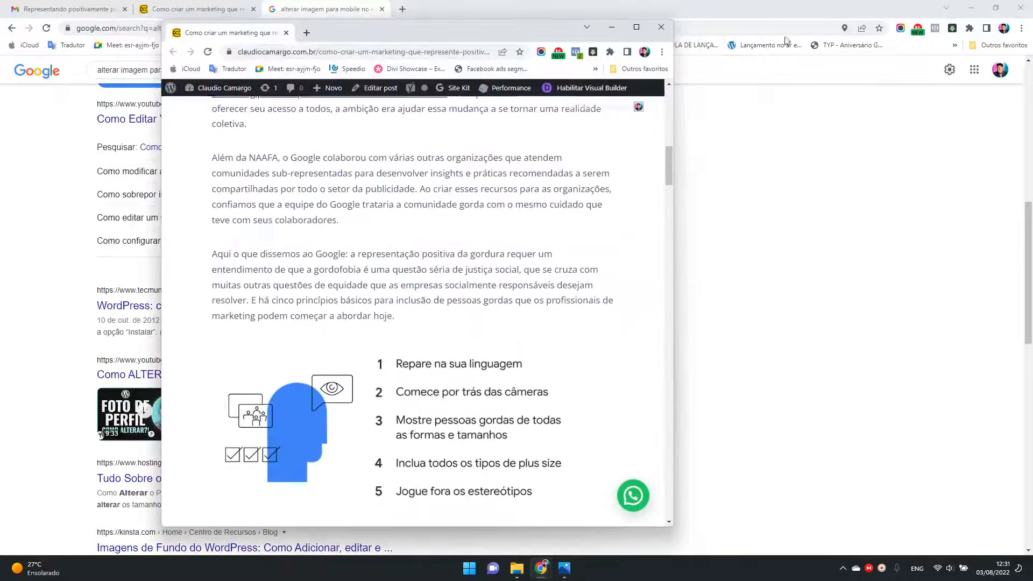
{"action": "left_click_drag", "start_coordinate": [552, 35], "coordinate": [748, 35]}
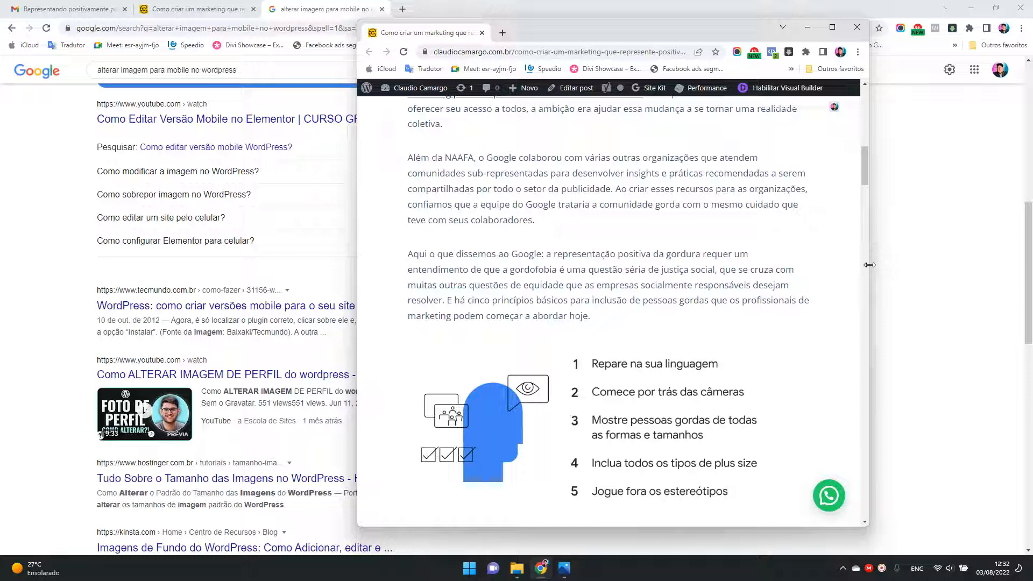
{"action": "left_click_drag", "start_coordinate": [869, 265], "coordinate": [608, 292]}
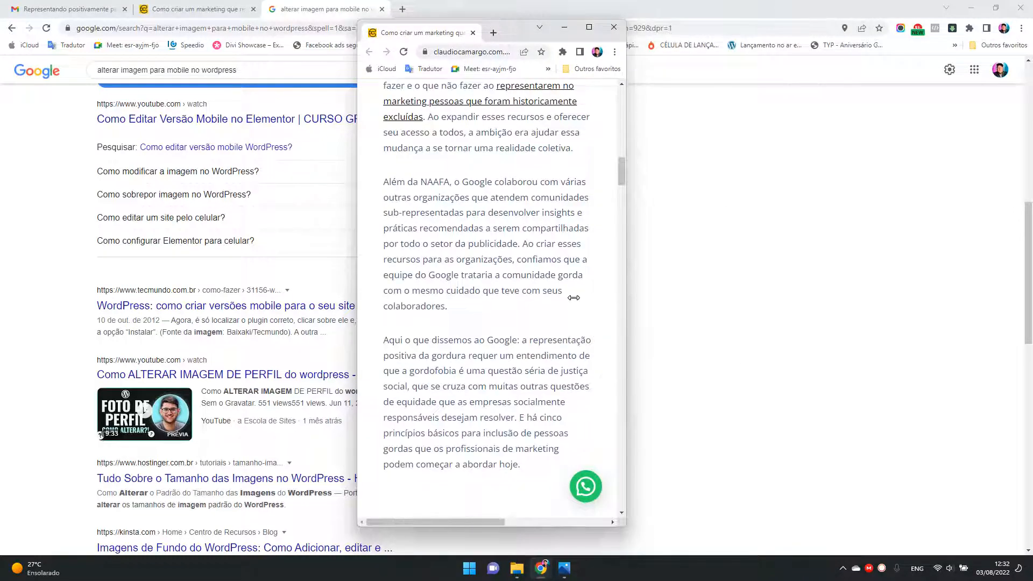
{"action": "scroll", "coordinate": [576, 303], "scroll_direction": "down", "scroll_amount": 5}
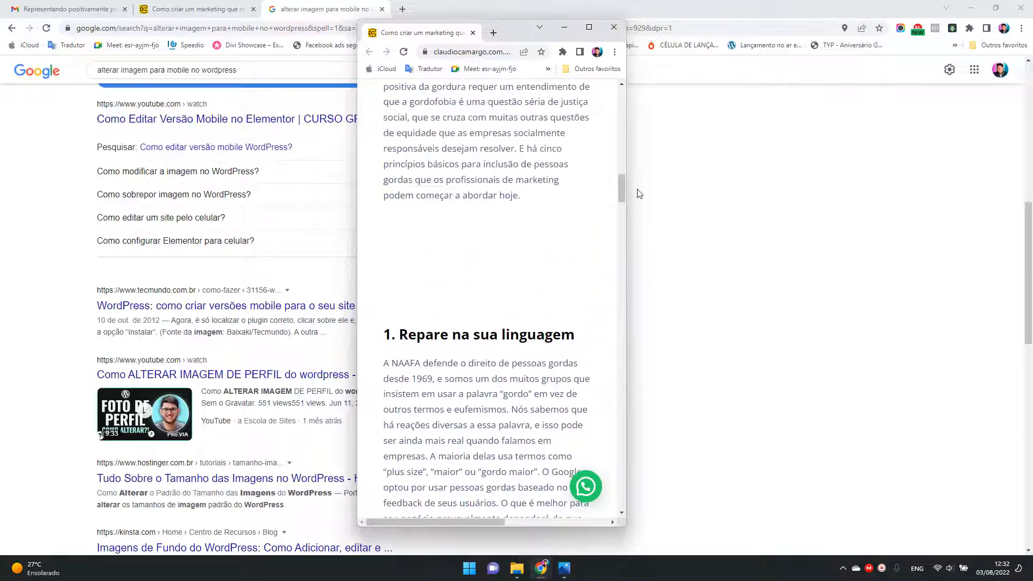
{"action": "left_click_drag", "start_coordinate": [622, 192], "coordinate": [628, 291]}
{"action": "left_click_drag", "start_coordinate": [640, 258], "coordinate": [648, 184]}
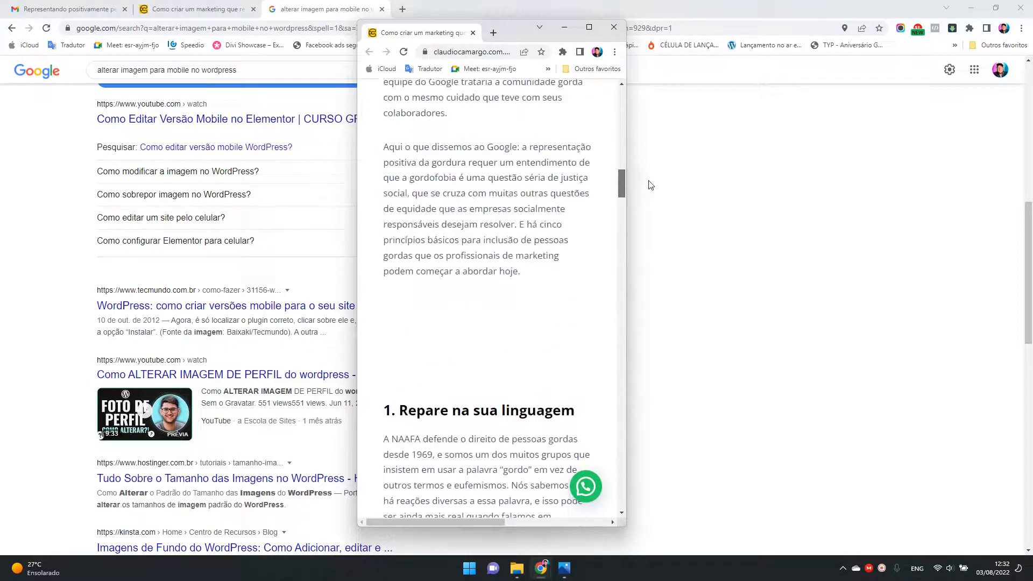
Step: Reload the published post at phone width and examine the mobile infographic above "1. Repare na sua linguagem"
{"action": "left_click", "coordinate": [403, 51]}
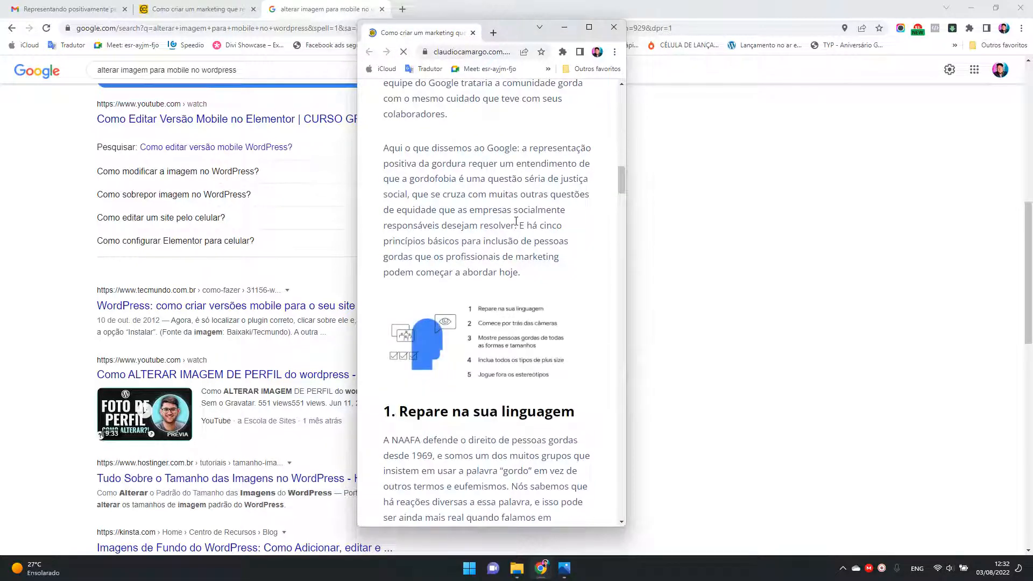
{"action": "left_click_drag", "start_coordinate": [630, 184], "coordinate": [626, 237]}
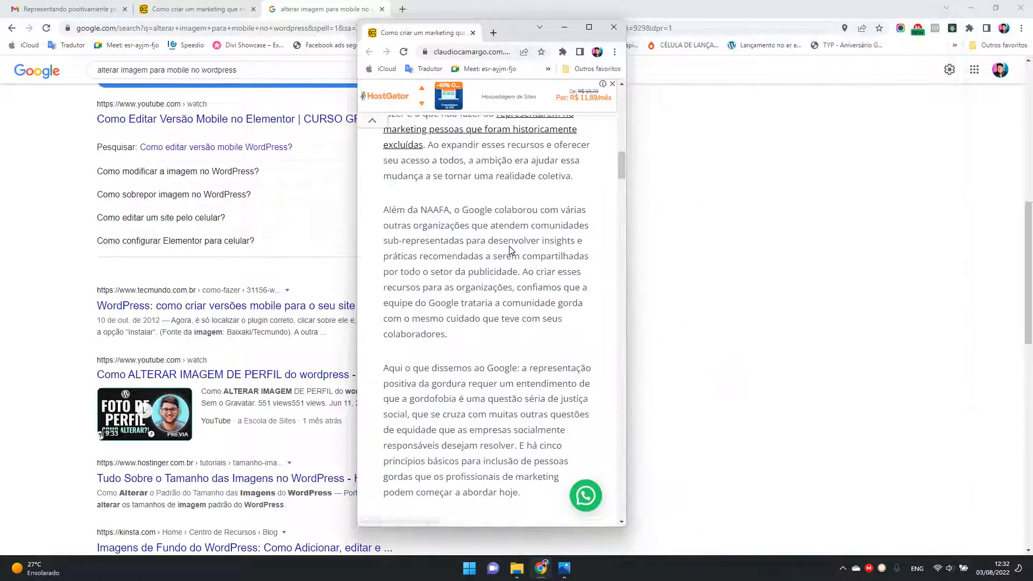
{"action": "left_click_drag", "start_coordinate": [623, 171], "coordinate": [652, 183]}
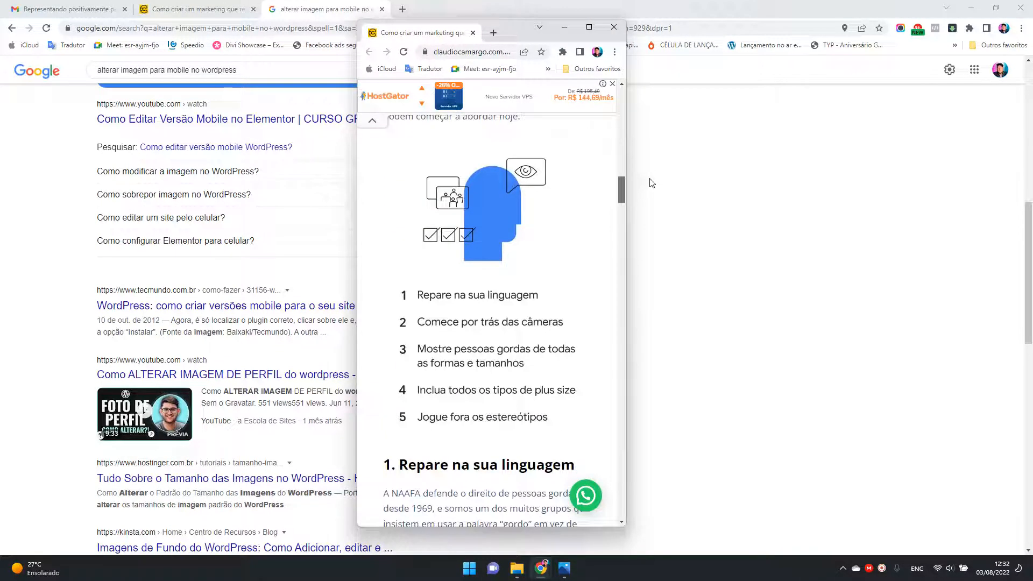
{"action": "left_click_drag", "start_coordinate": [626, 219], "coordinate": [626, 263]}
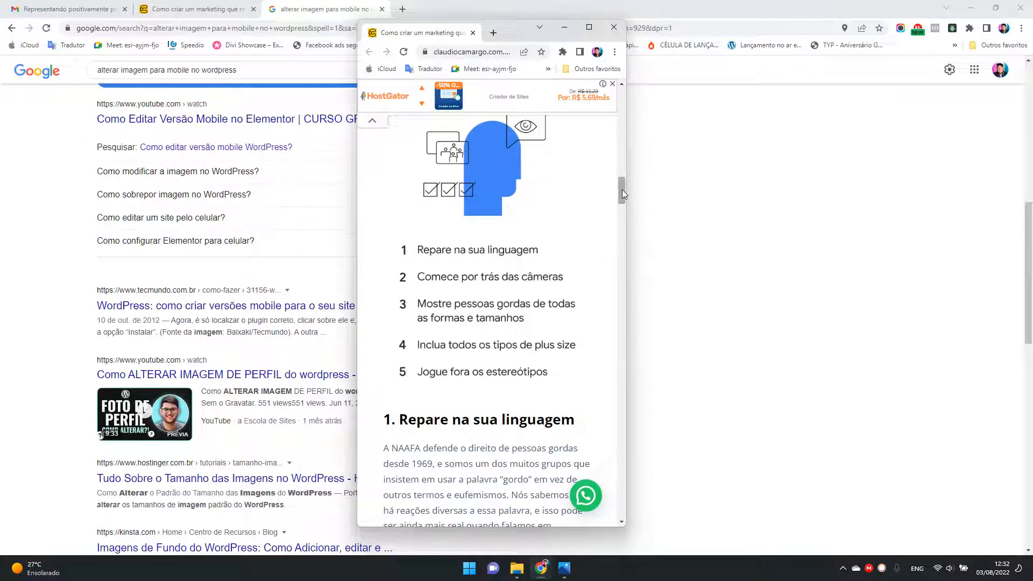
{"action": "mouse_move", "coordinate": [623, 189]}
{"action": "left_mouse_down"}
{"action": "mouse_move", "coordinate": [628, 167]}
{"action": "mouse_move", "coordinate": [626, 196]}
{"action": "mouse_move", "coordinate": [628, 172]}
{"action": "mouse_move", "coordinate": [630, 195]}
{"action": "mouse_move", "coordinate": [632, 184]}
{"action": "left_mouse_up"}
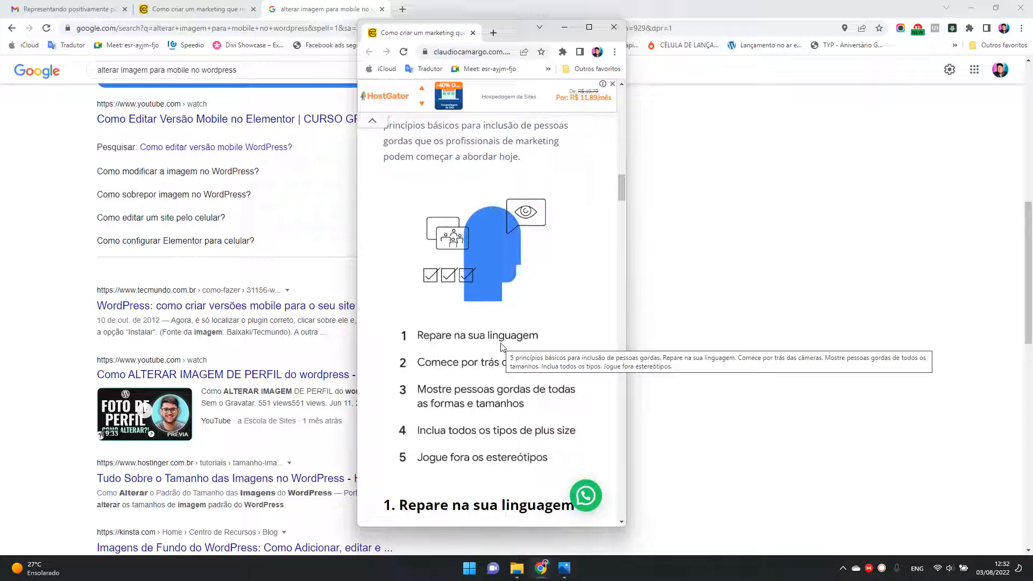
Step: Widen the detached window to desktop width and examine the infographic in the published post
{"action": "left_click_drag", "start_coordinate": [626, 315], "coordinate": [982, 329]}
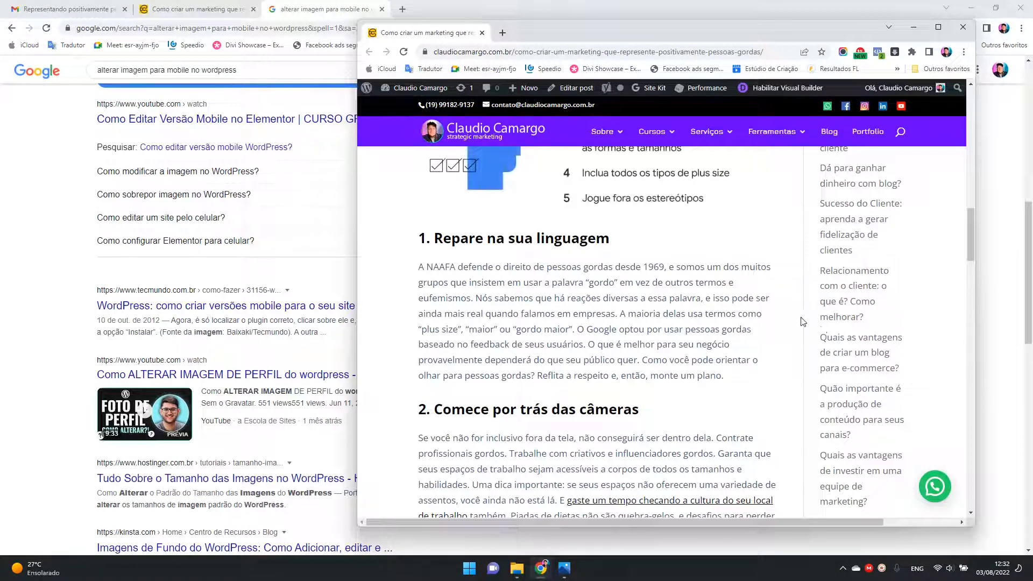
{"action": "scroll", "coordinate": [810, 332], "scroll_direction": "up", "scroll_amount": 5}
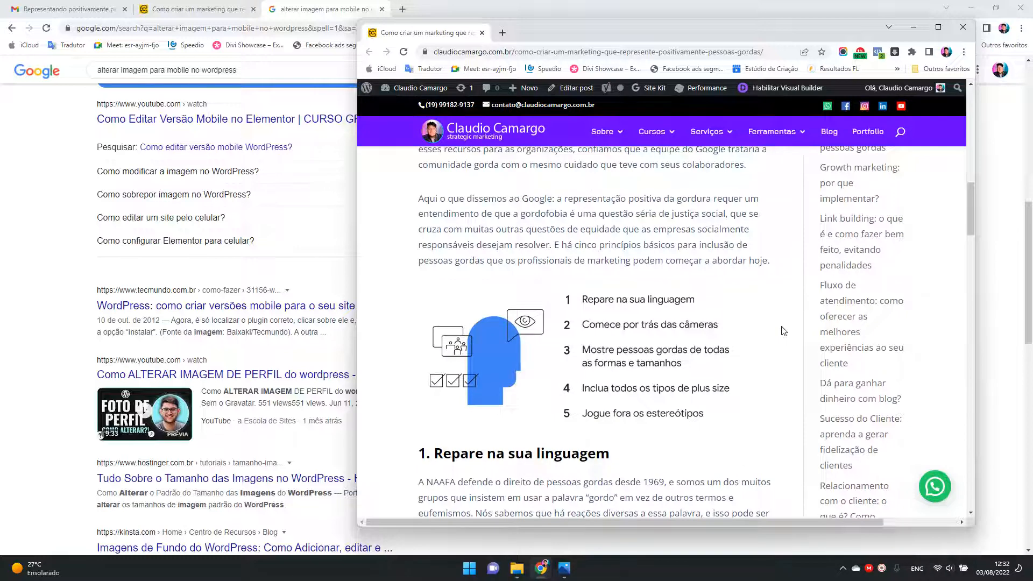